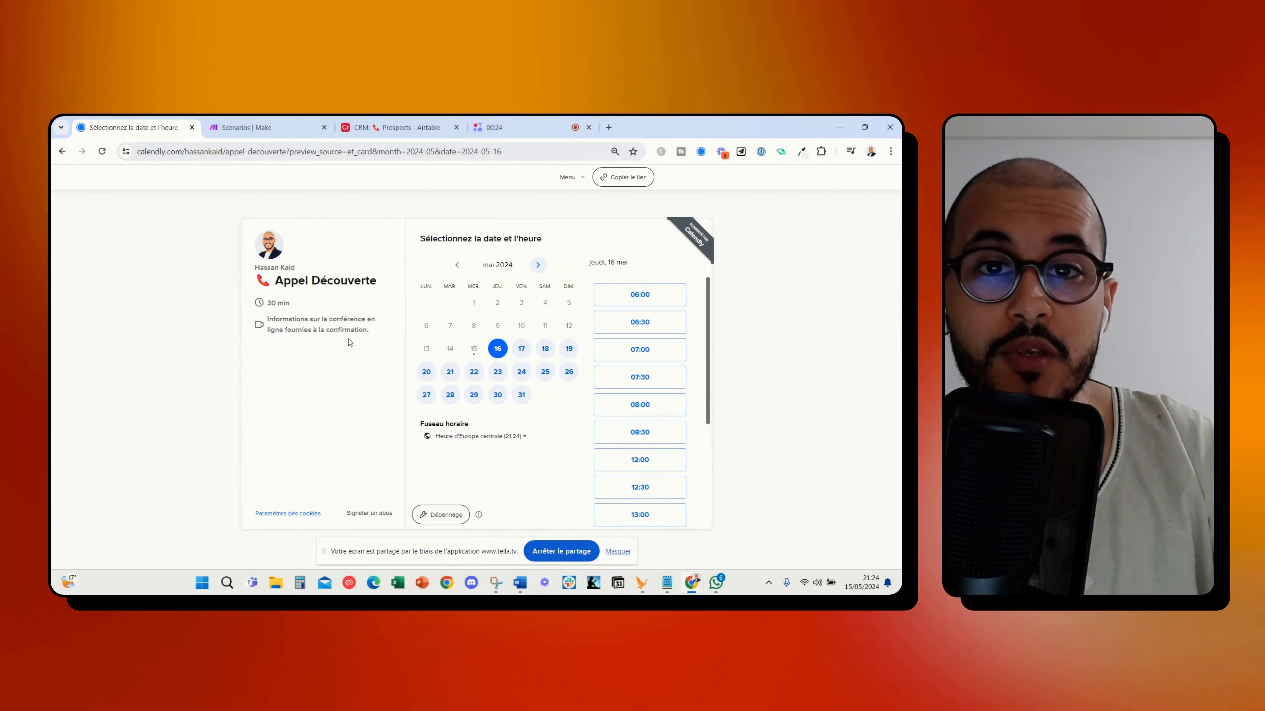
Examine the Calendly booking form for the 06:00 slot and the columns of the Airtable Prospects table
click(658, 295)
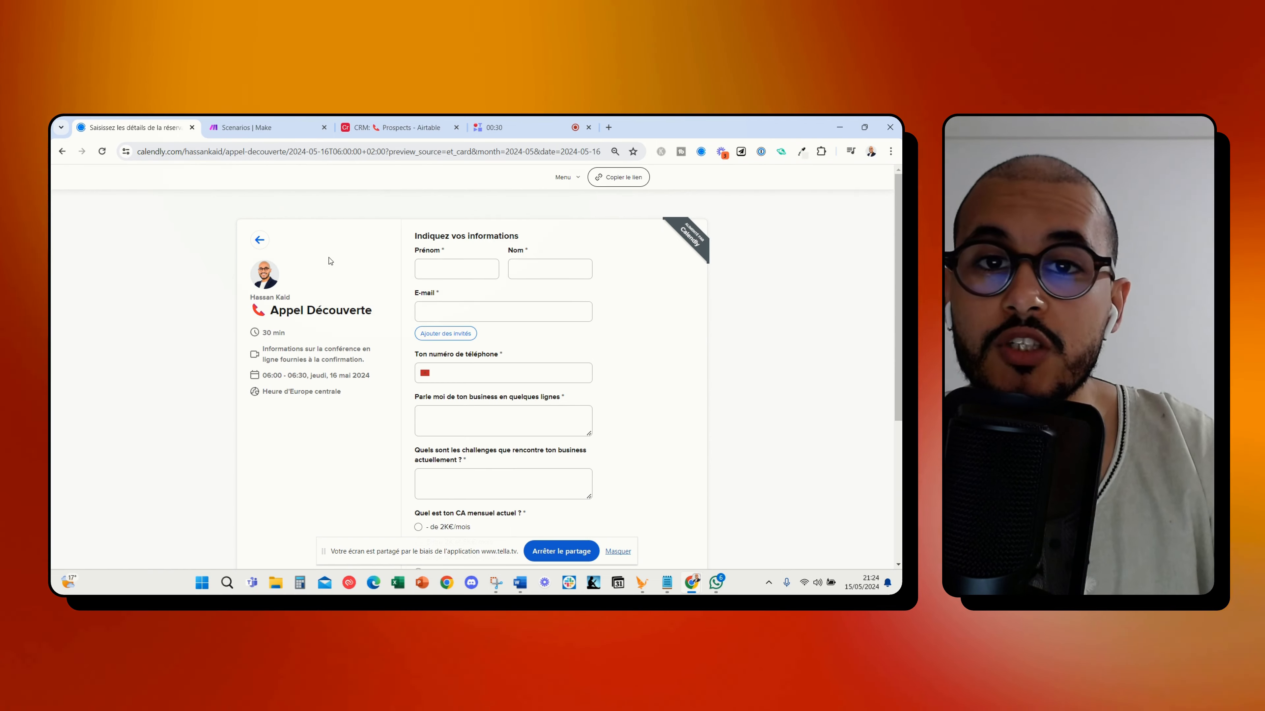
click(382, 129)
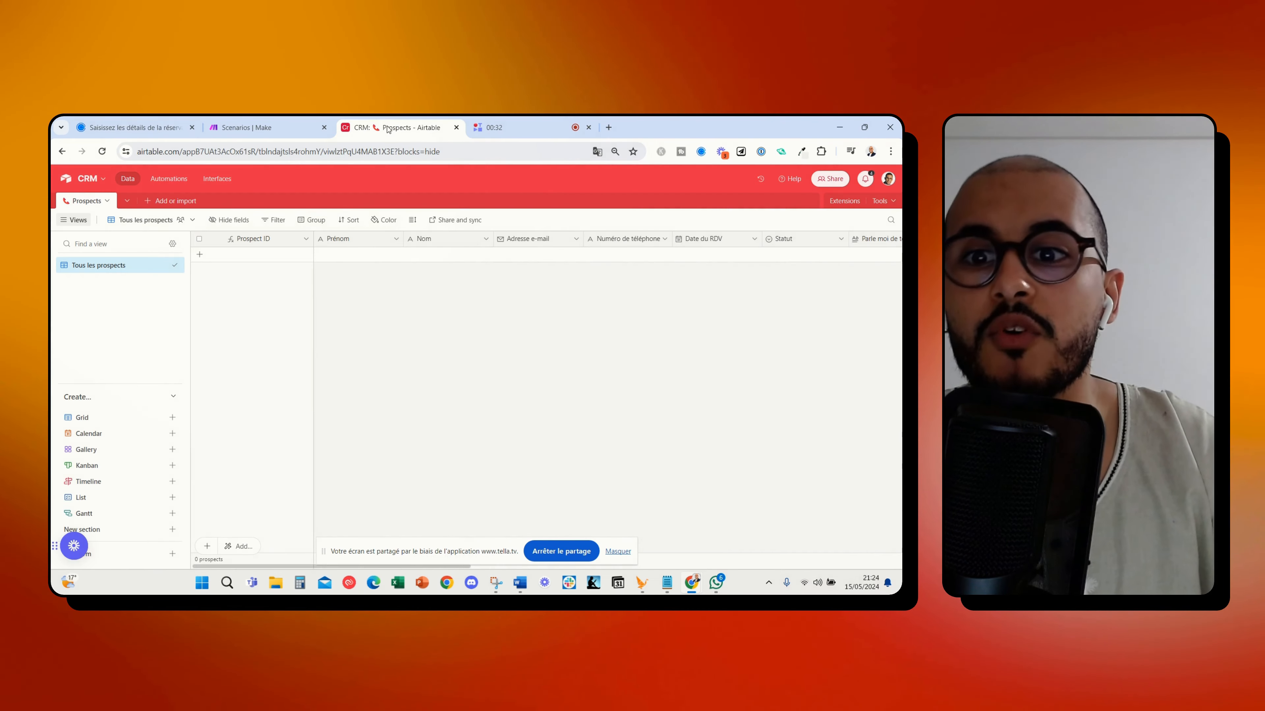
click(133, 128)
click(406, 128)
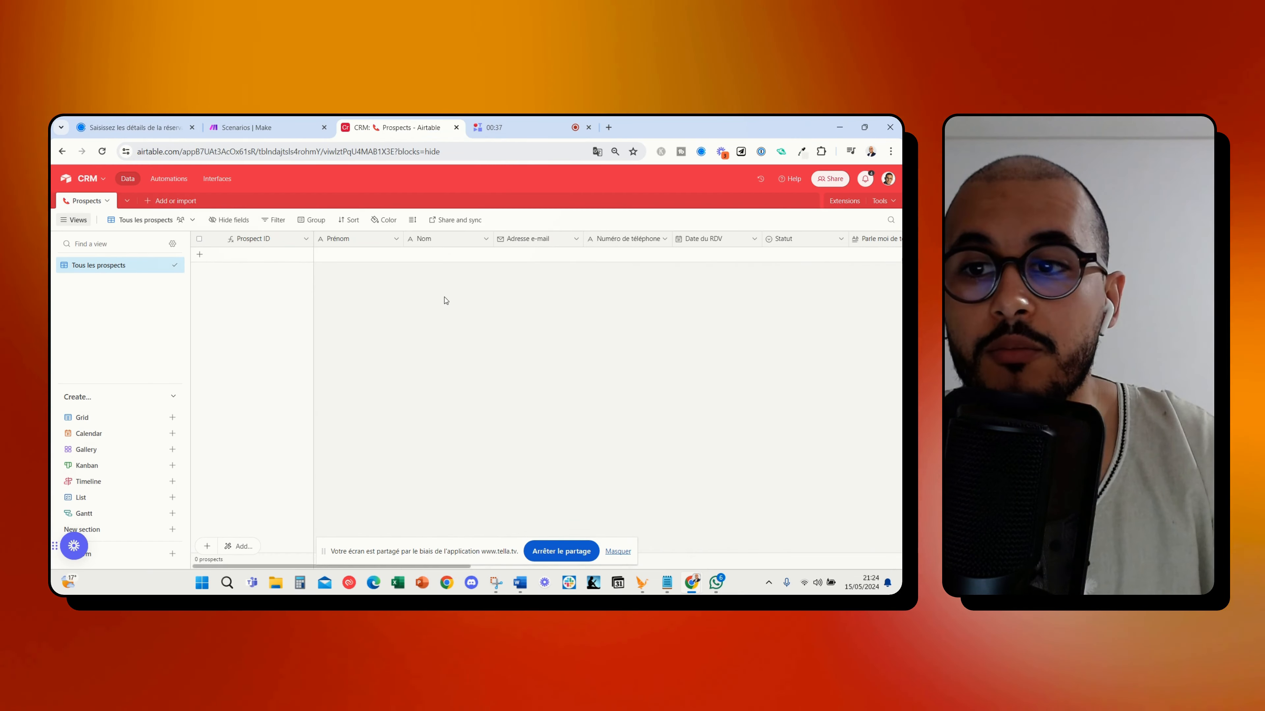
click(164, 129)
click(389, 129)
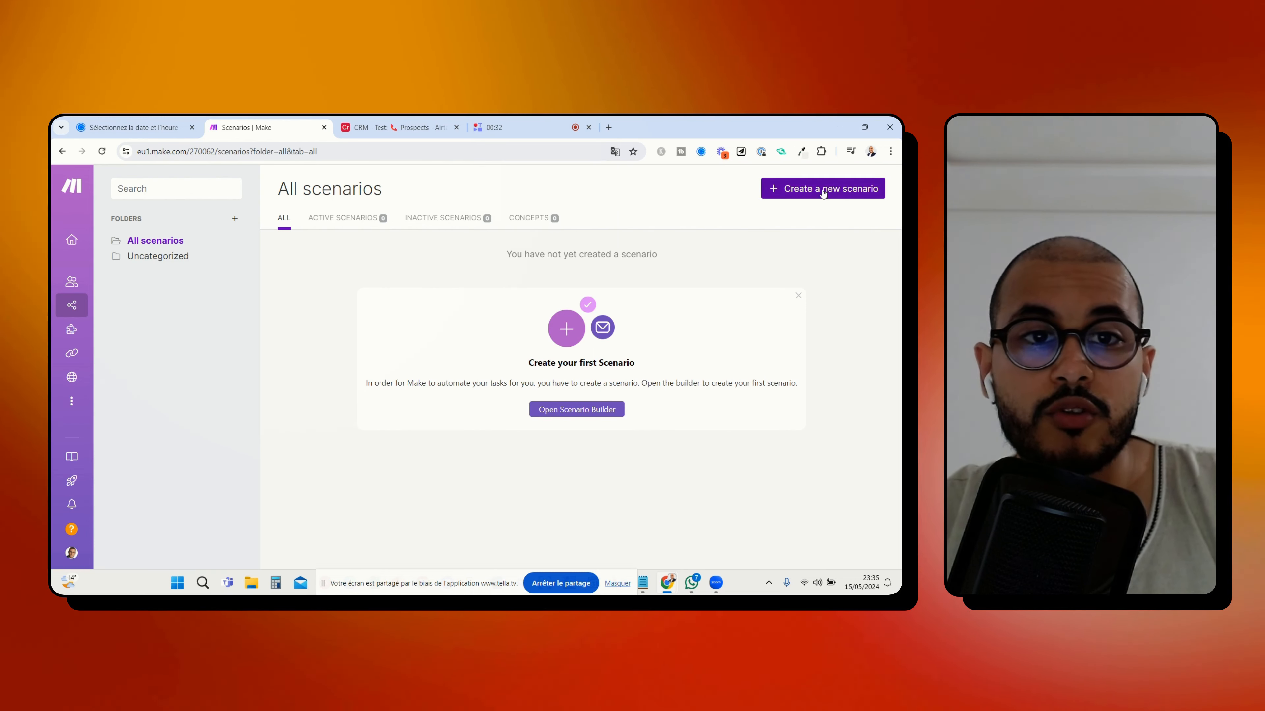
Create a new Make scenario triggered by Calendly Watch Events, using the Nouveau RDV webhook
click(821, 194)
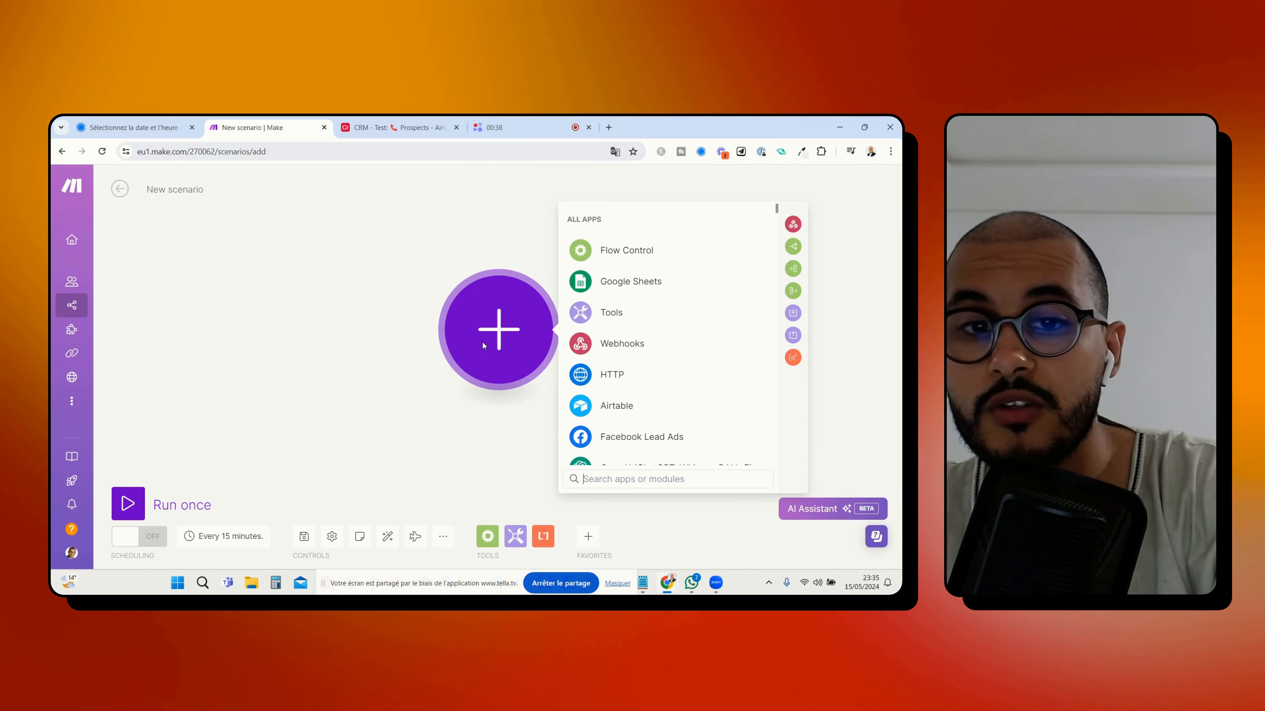
text(calen)
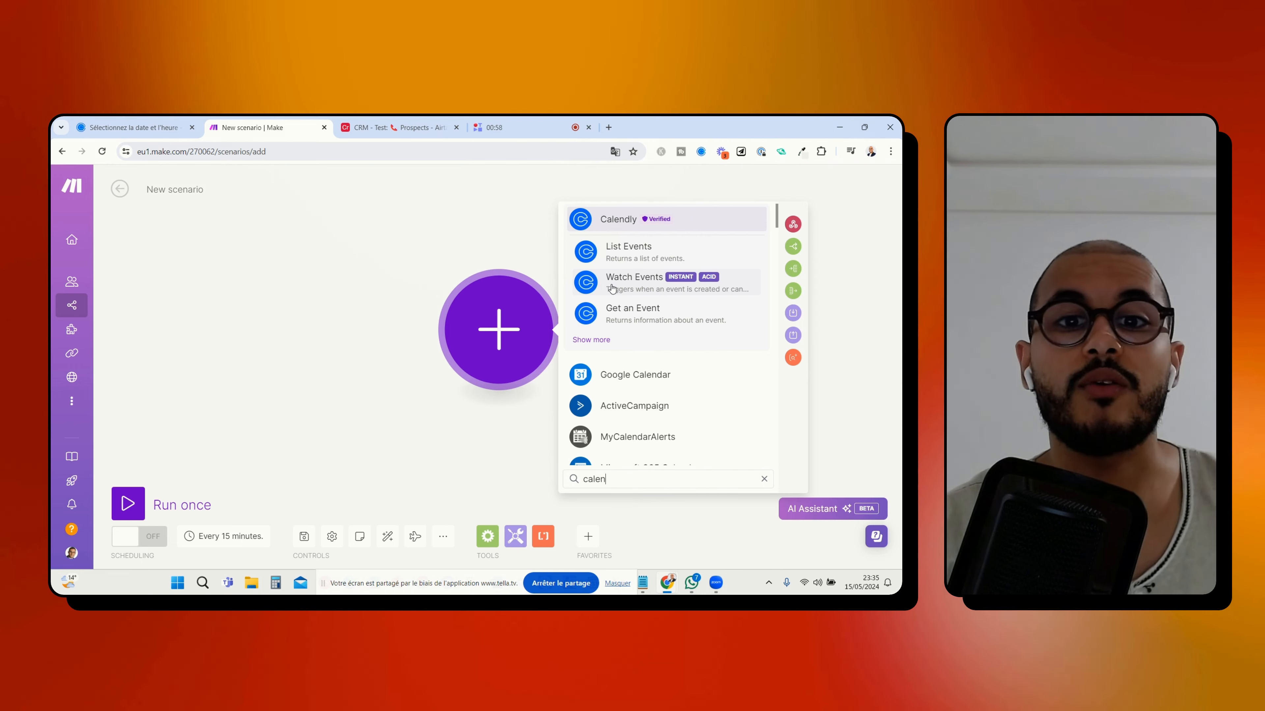
click(612, 289)
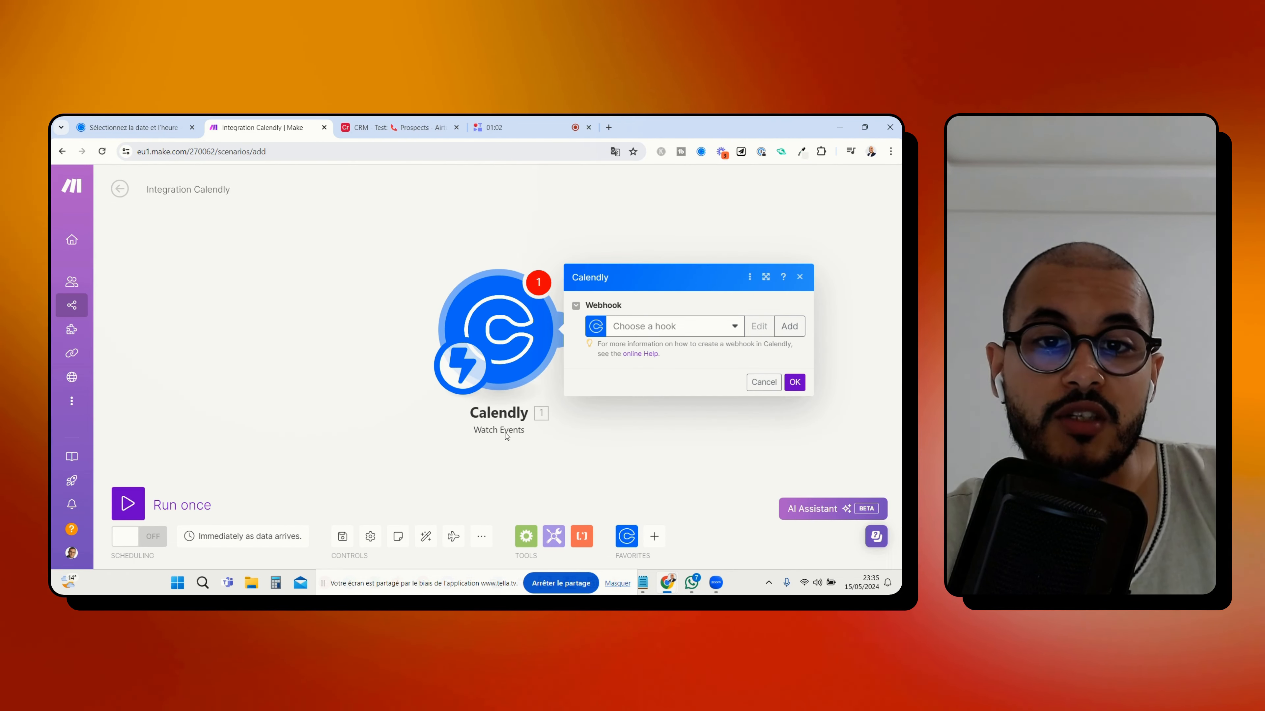
click(667, 329)
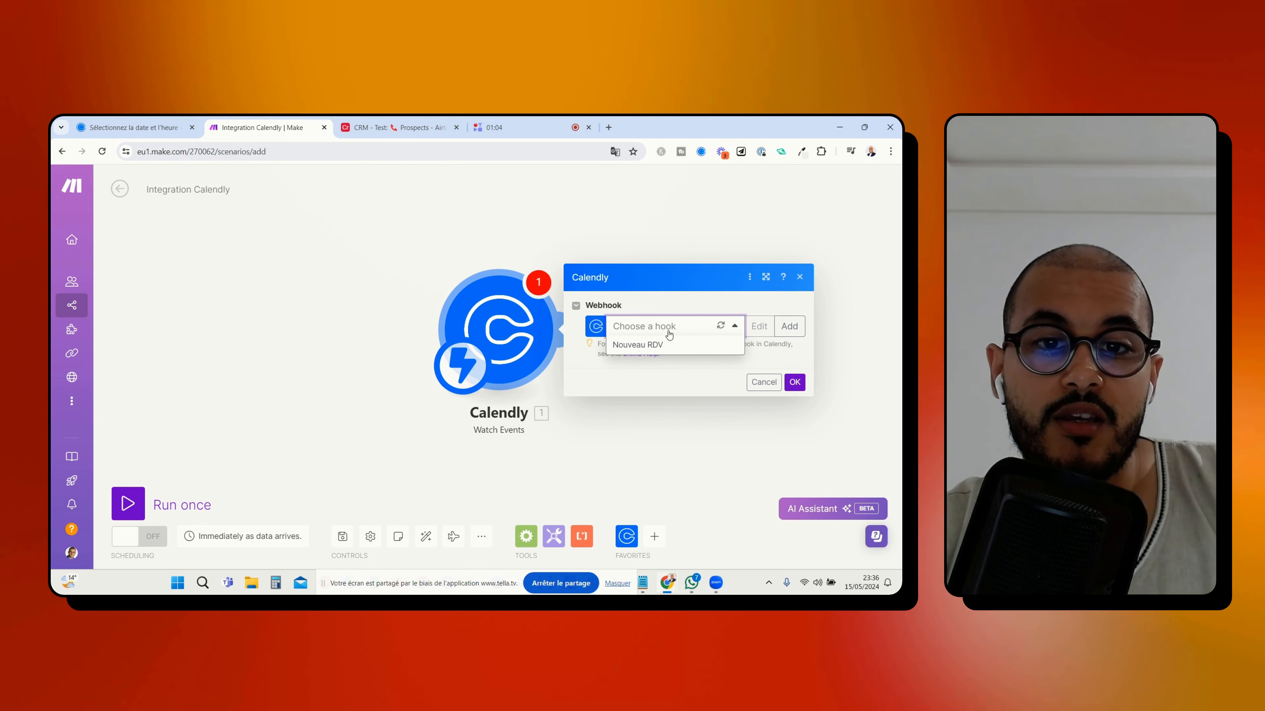
click(634, 346)
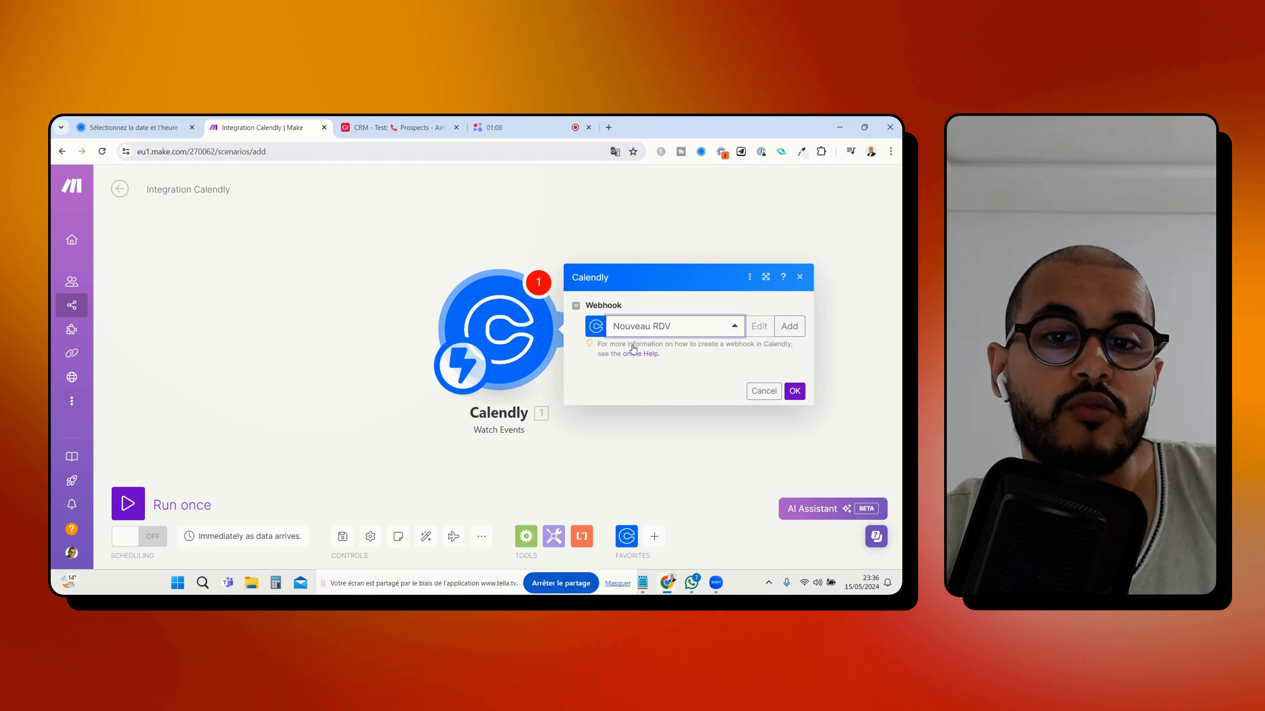
click(795, 399)
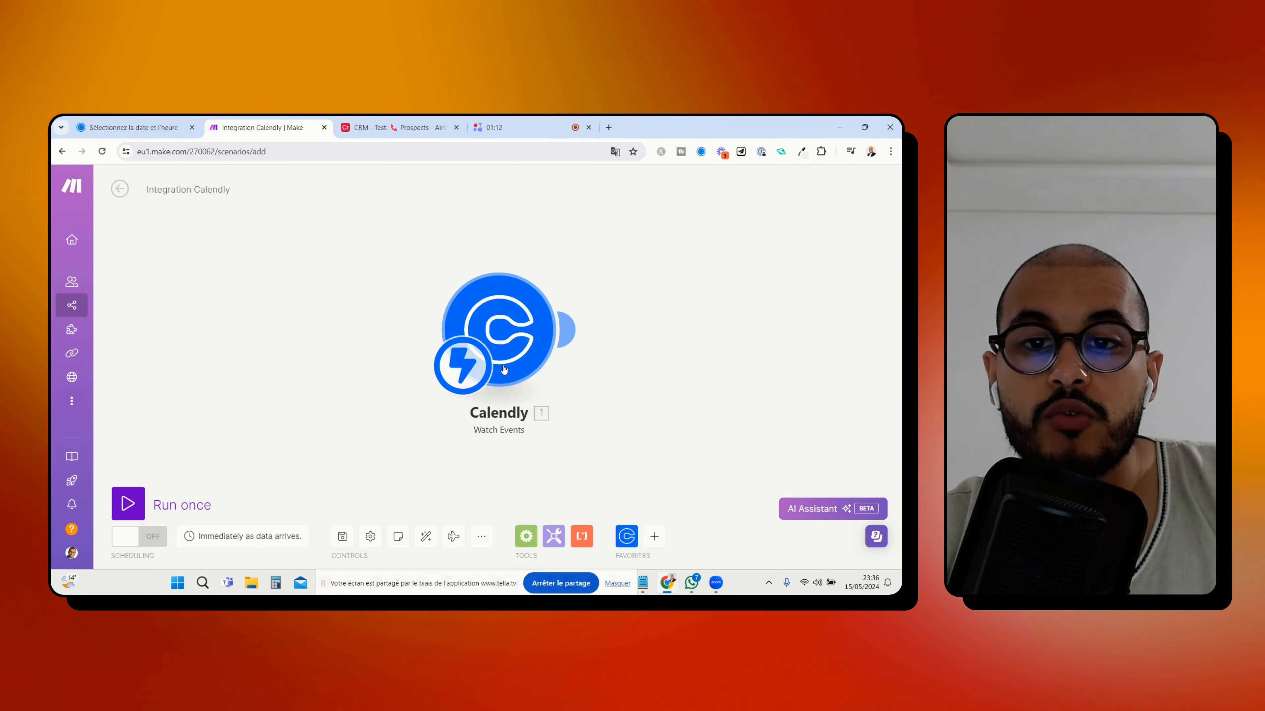
Add an Airtable Create a Record module after the Calendly trigger
click(570, 329)
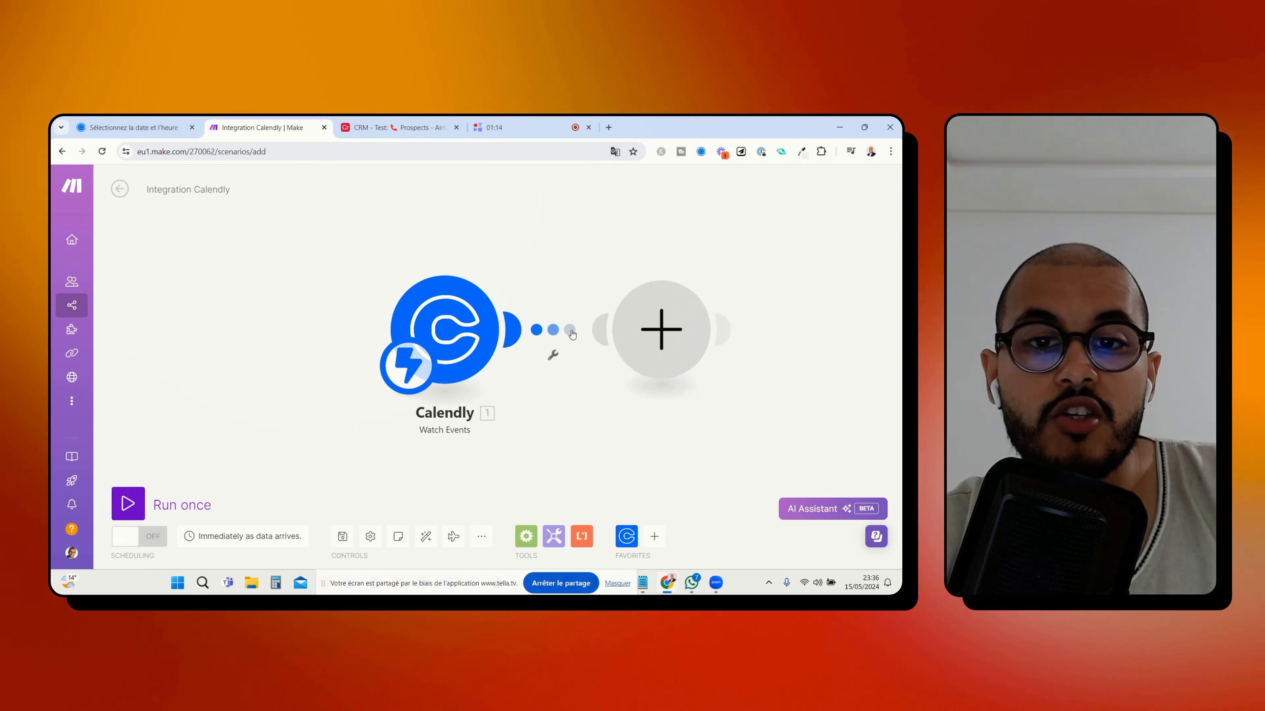
text(air)
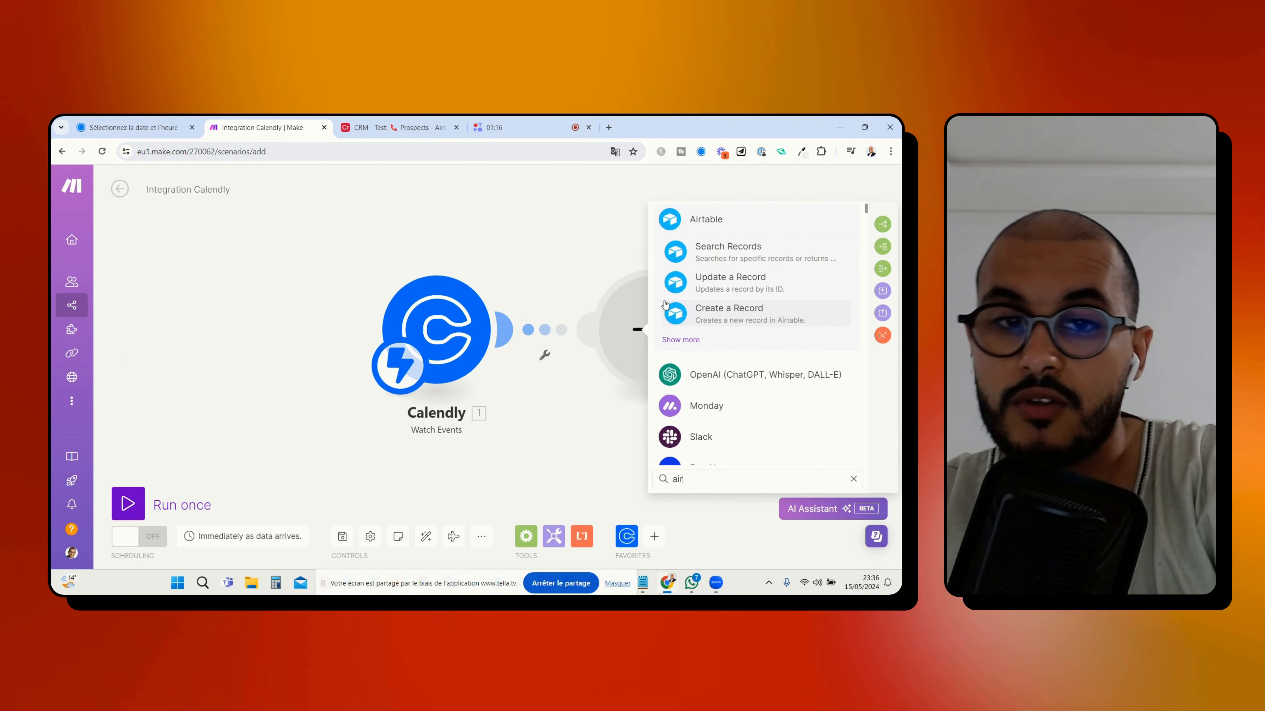
text(t)
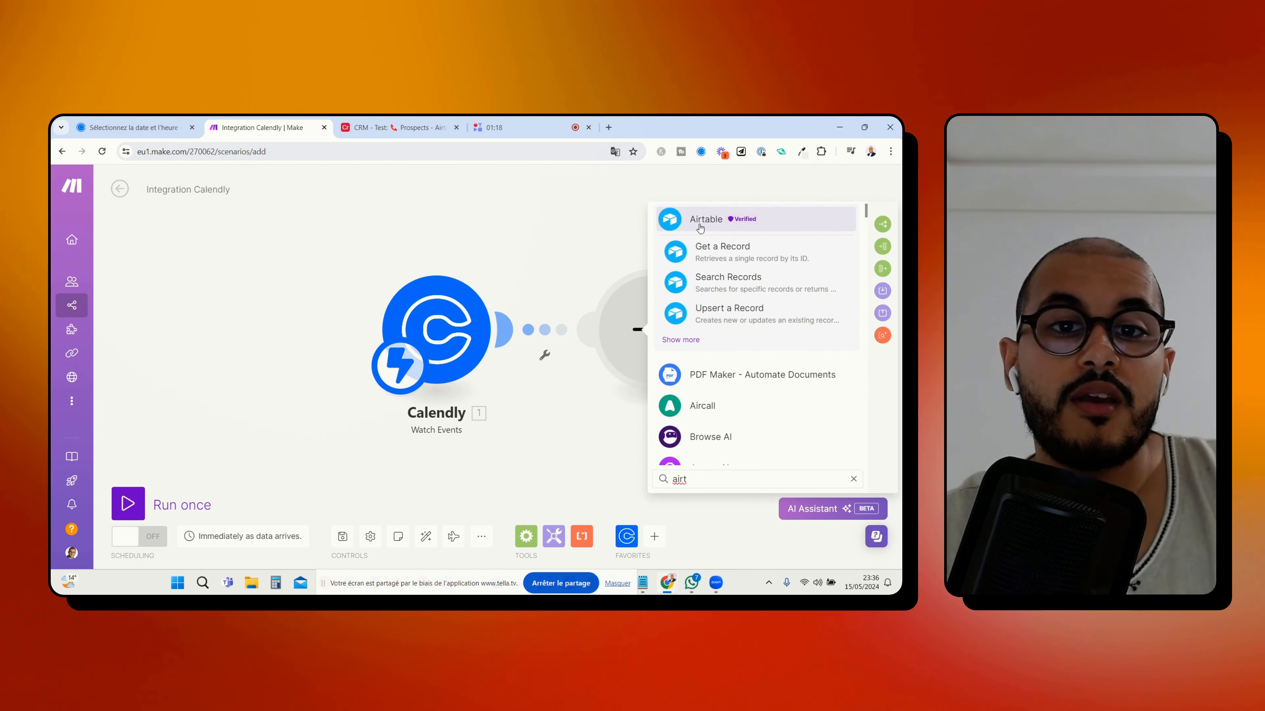
click(704, 219)
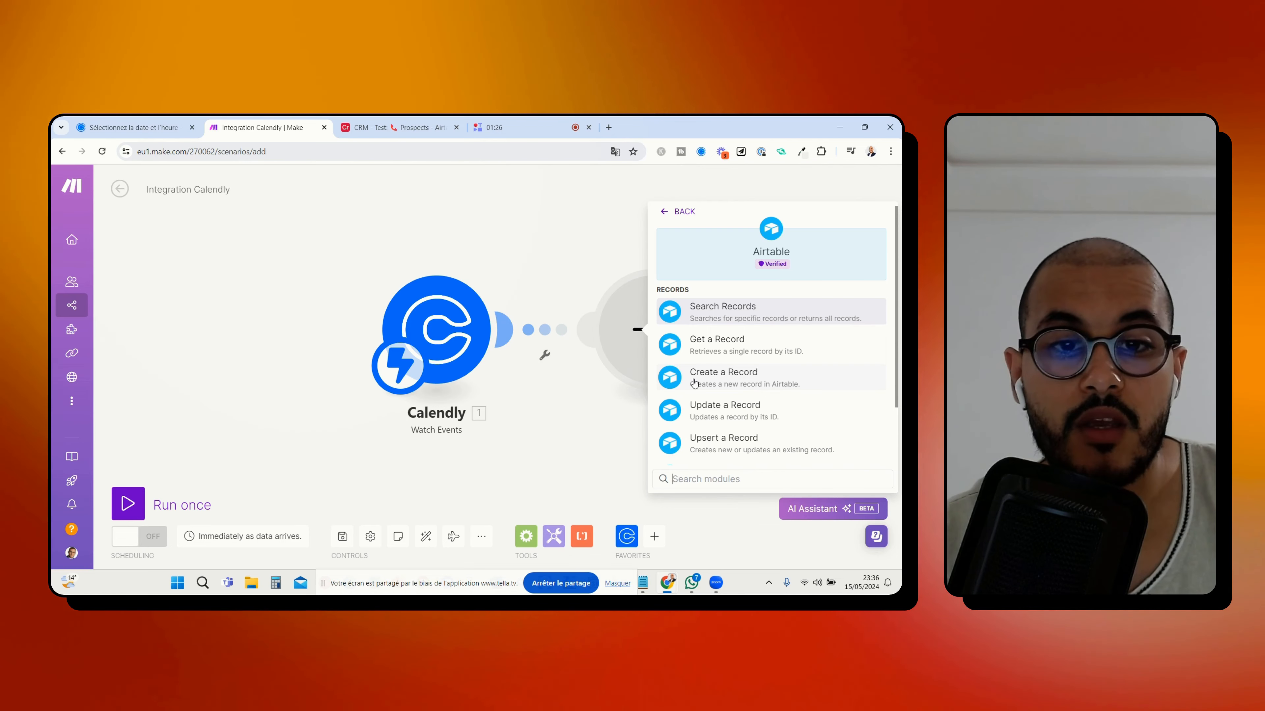
click(744, 371)
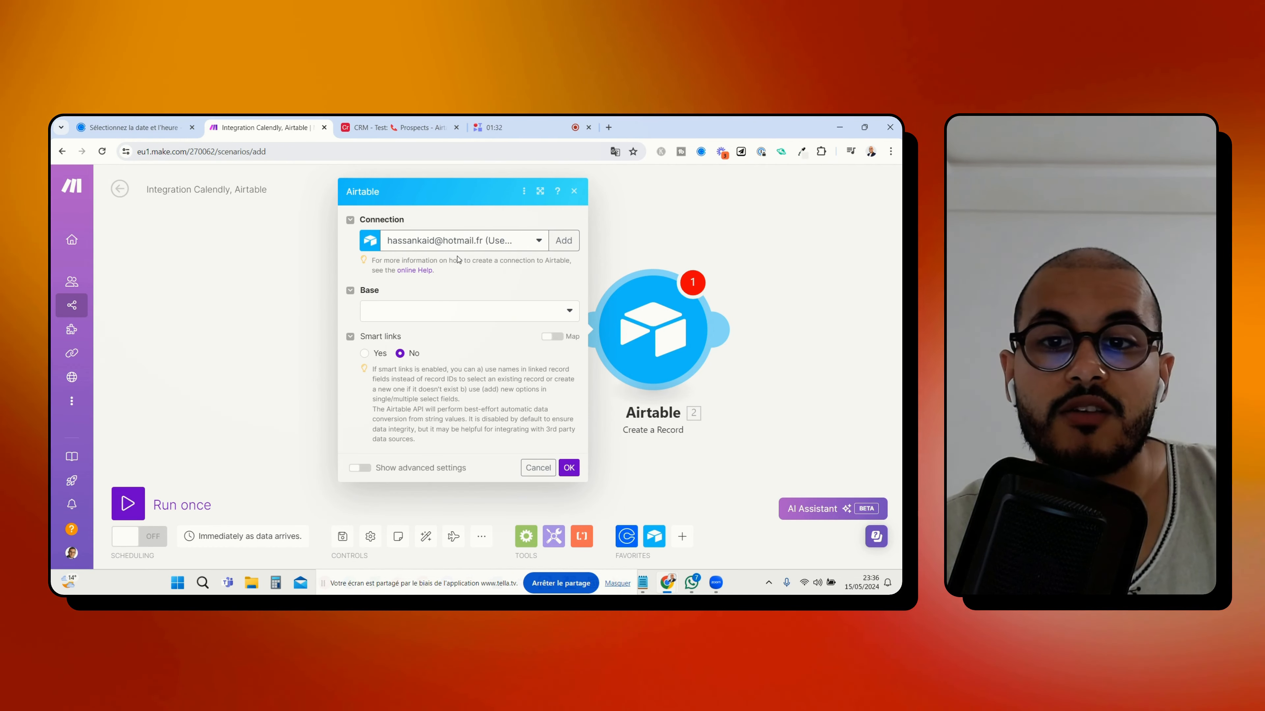
Set the Airtable module's base to CRM - Test and its table to Prospects
click(432, 322)
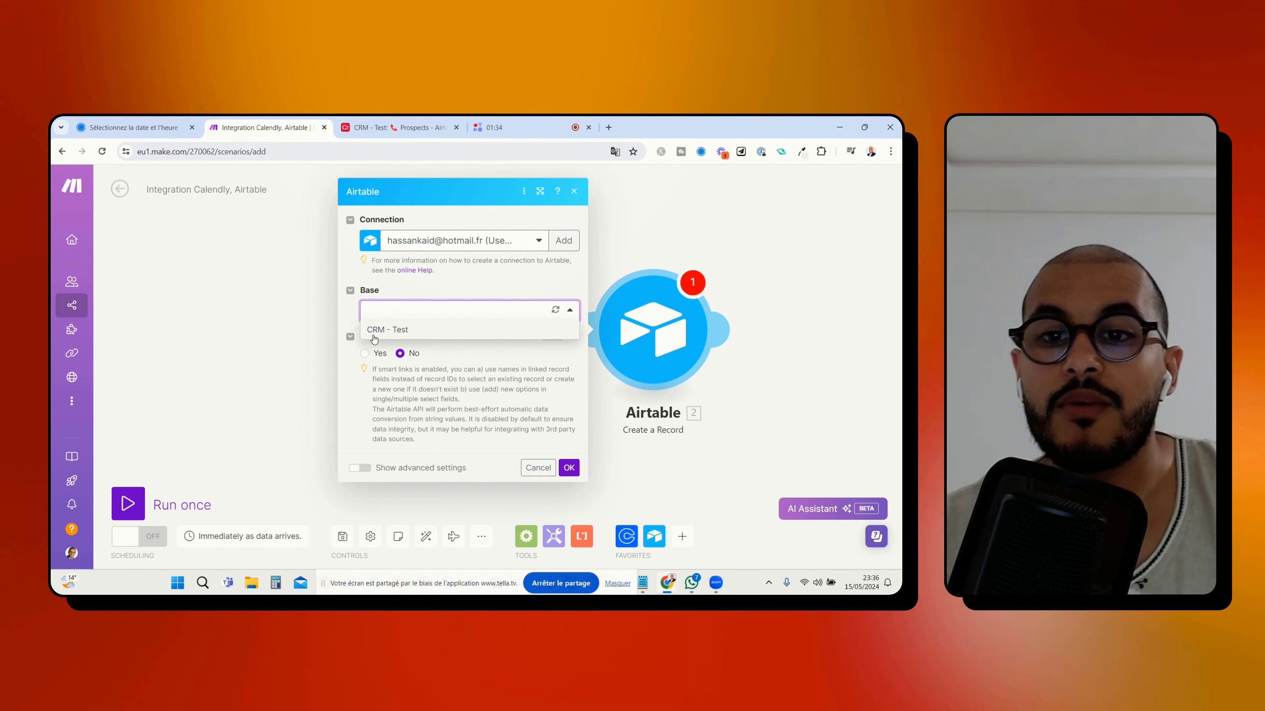
click(391, 329)
click(398, 127)
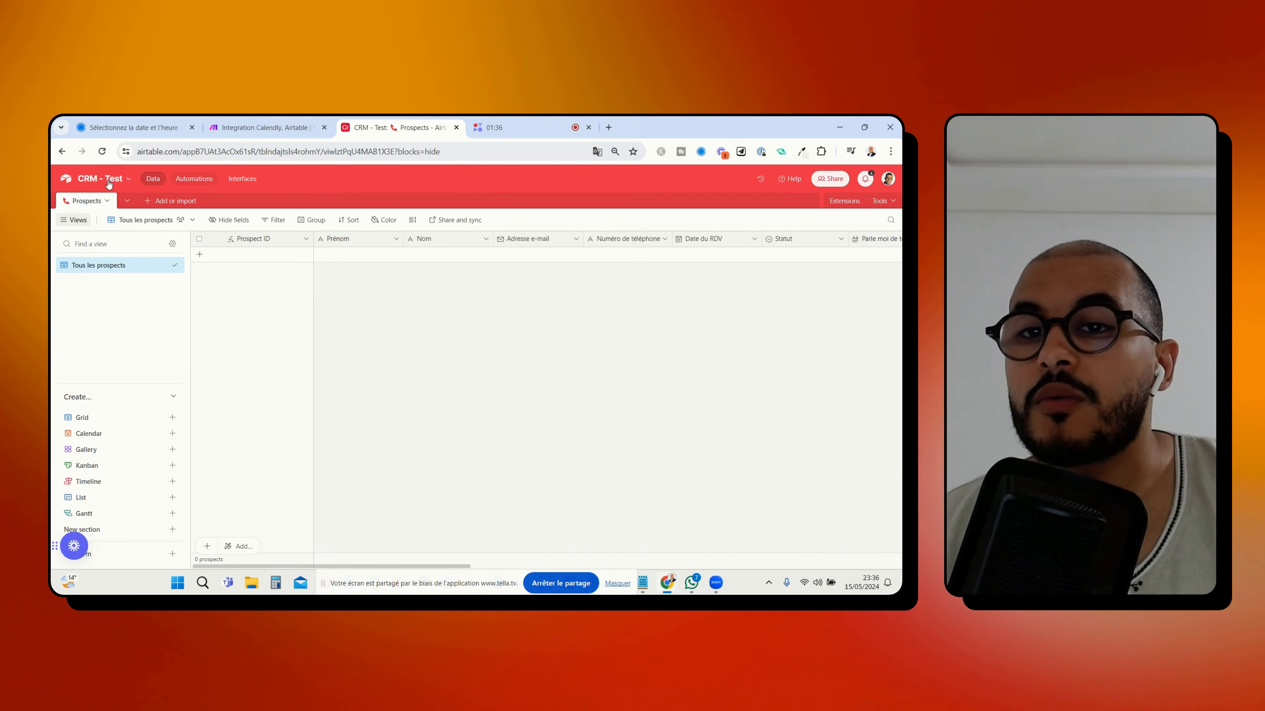
click(288, 123)
click(424, 347)
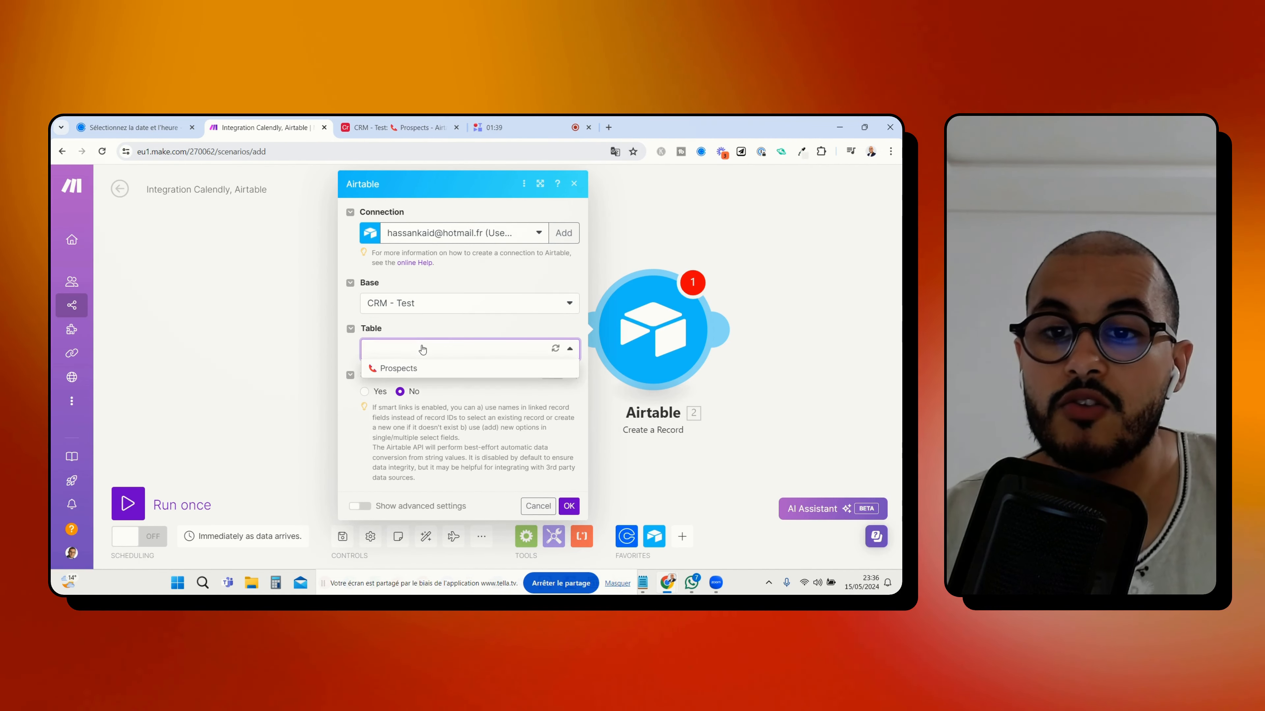
click(398, 368)
Check the module's record fields against the Prospects table and confirm the Airtable module with the fields left empty
click(398, 127)
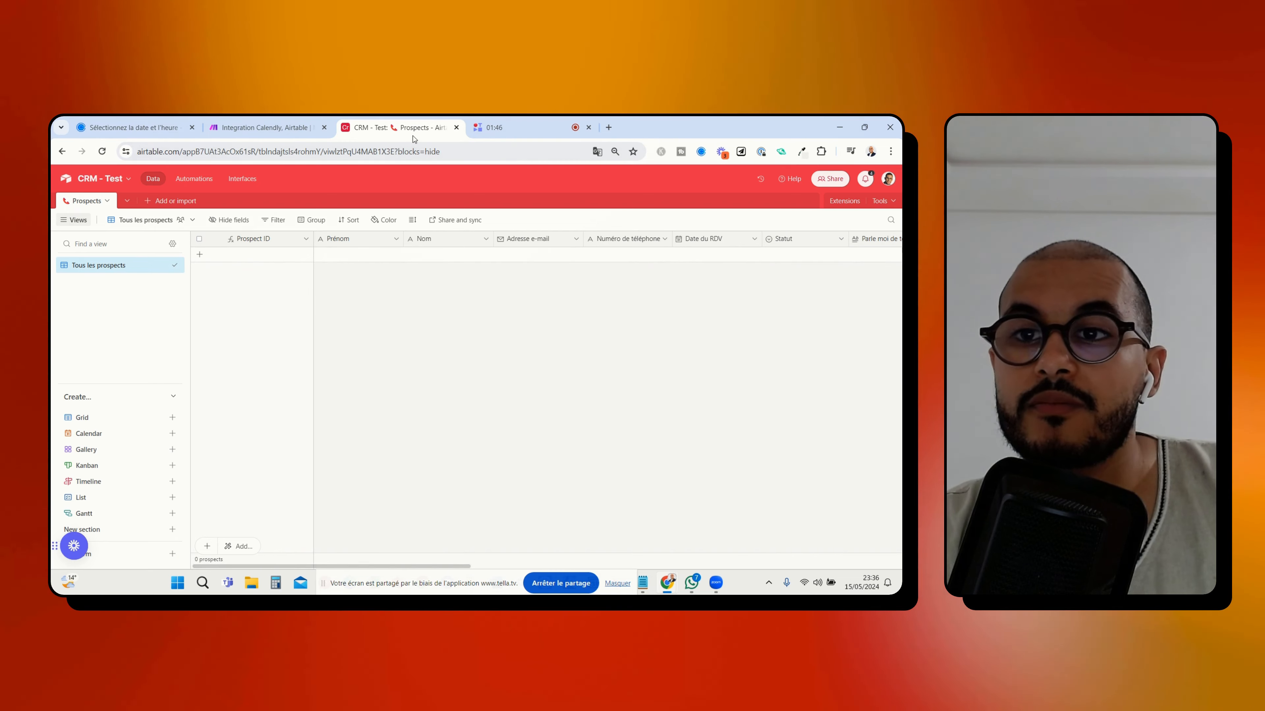
click(264, 127)
scroll(406, 369, down, 2)
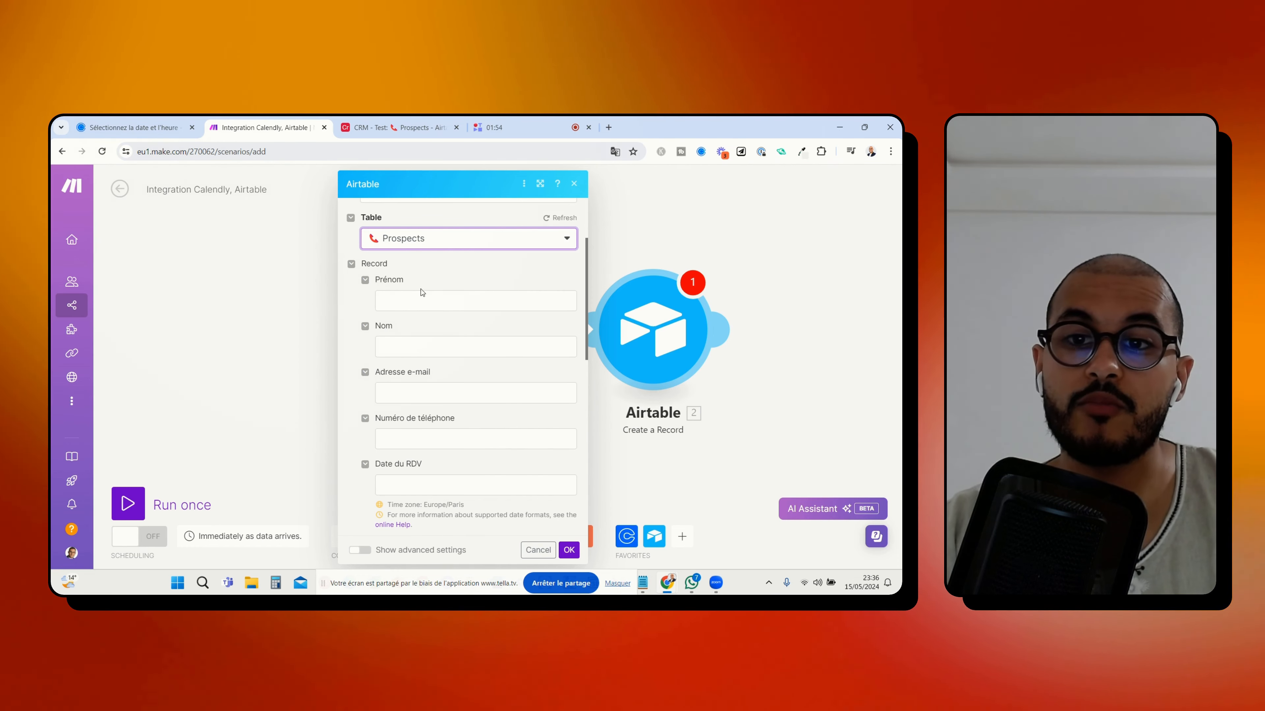
click(400, 298)
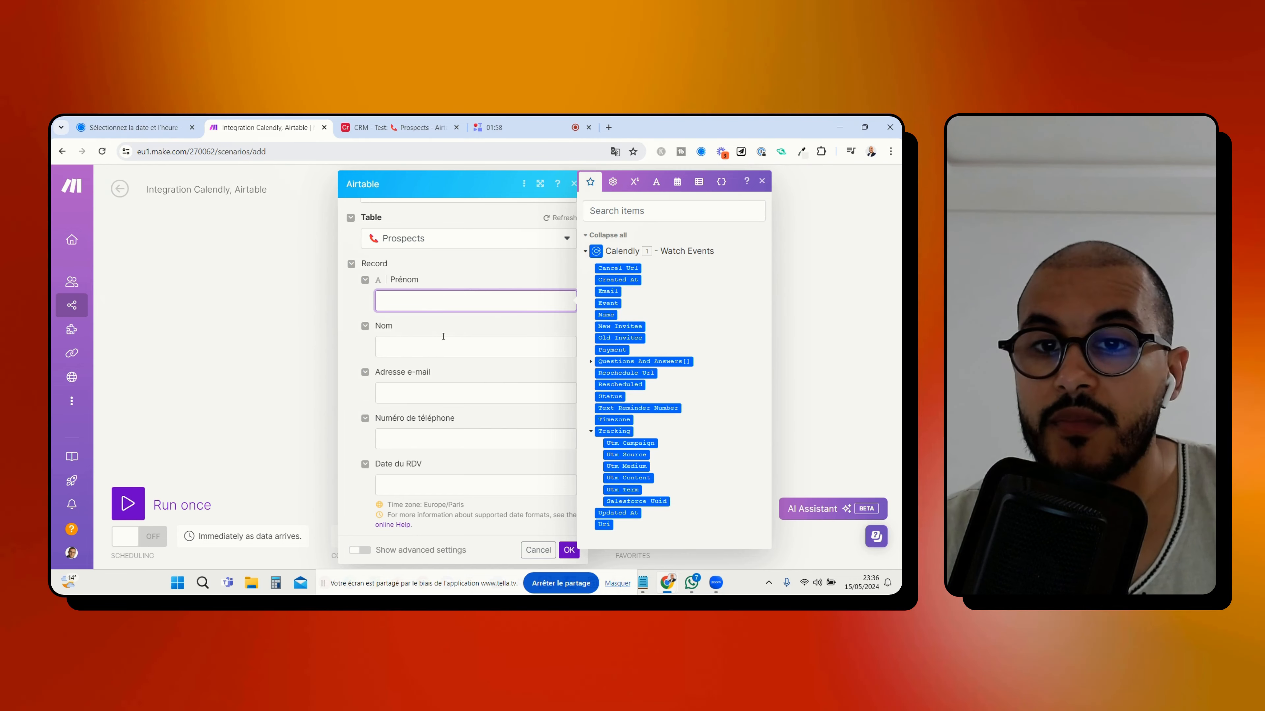
click(474, 331)
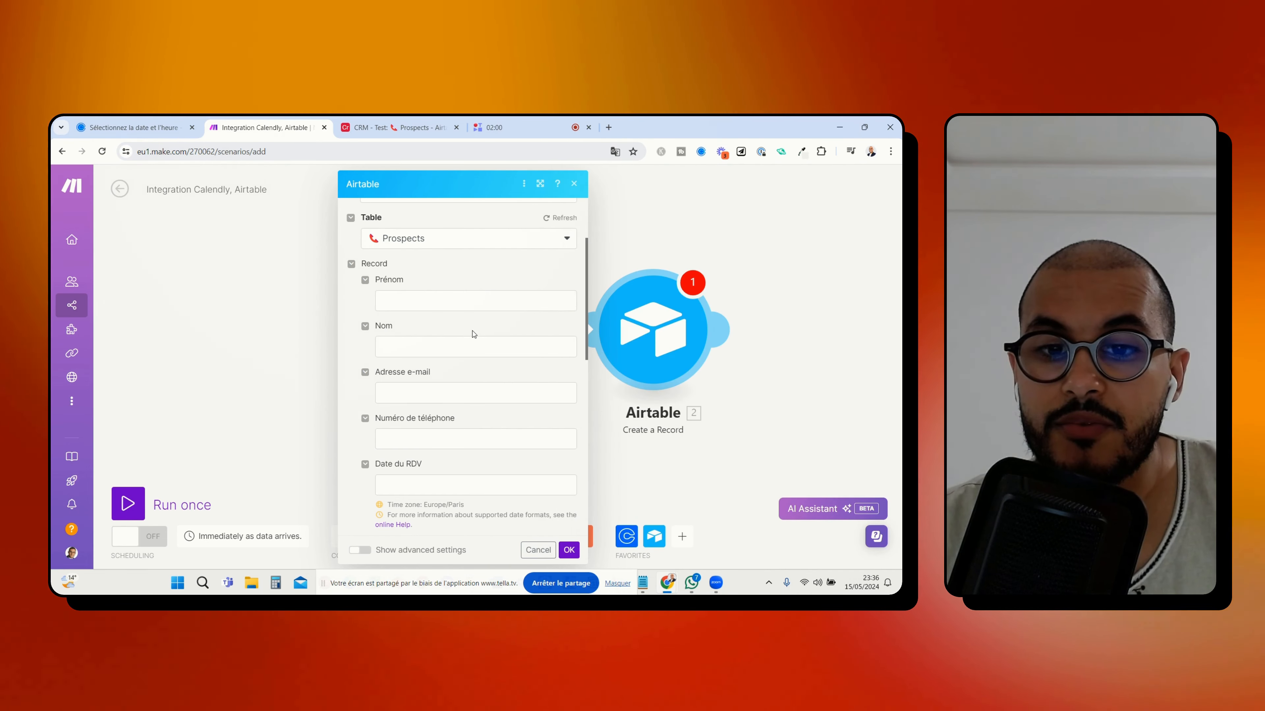
click(571, 550)
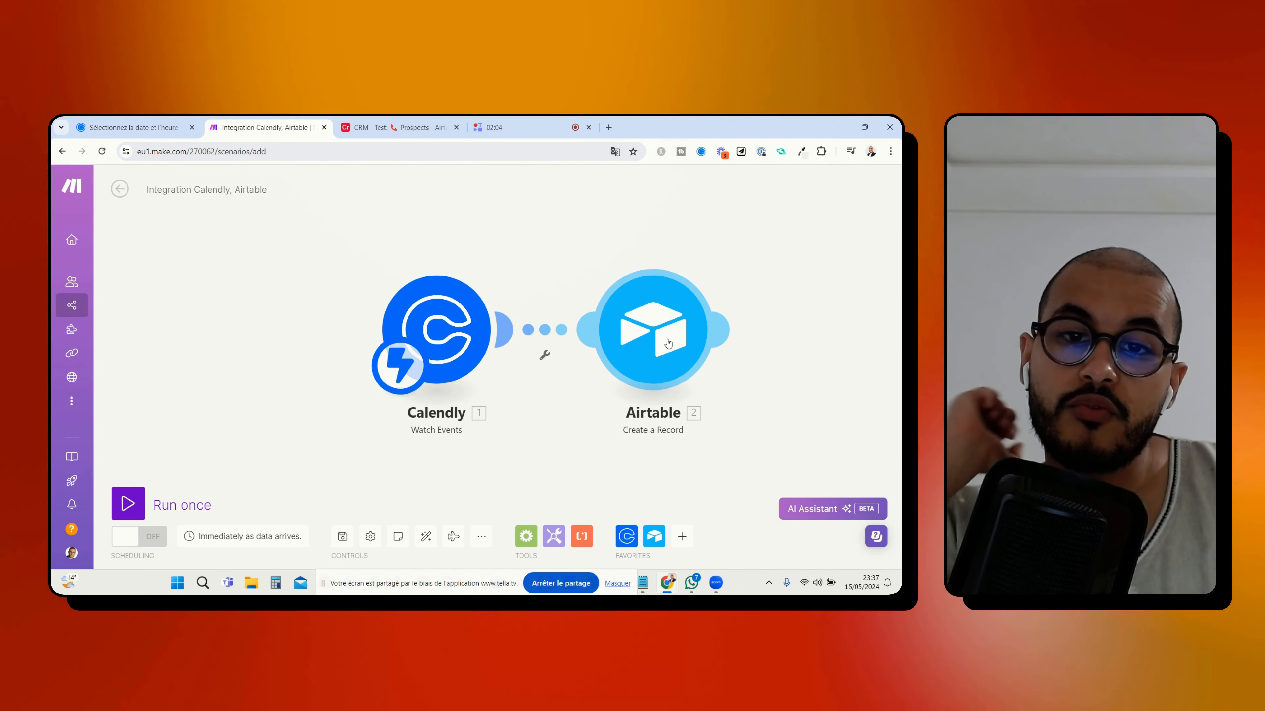
Run the full Calendly-to-Airtable scenario once
click(617, 325)
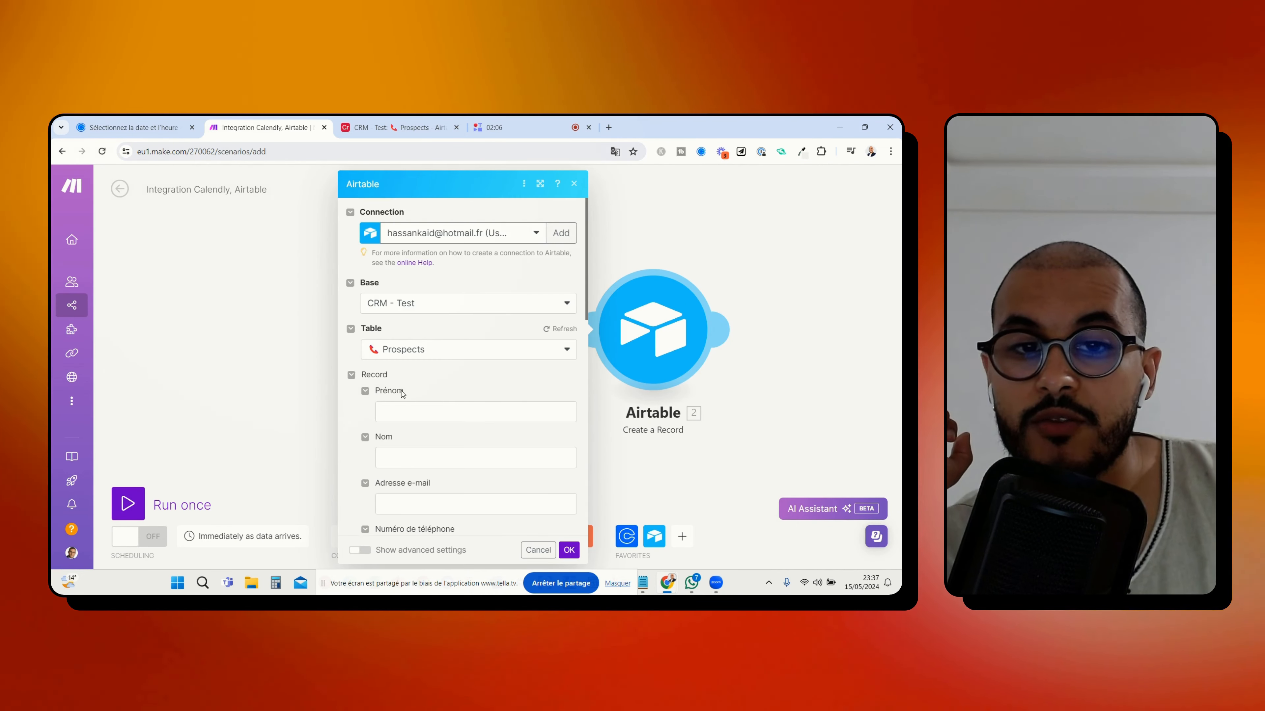
click(817, 293)
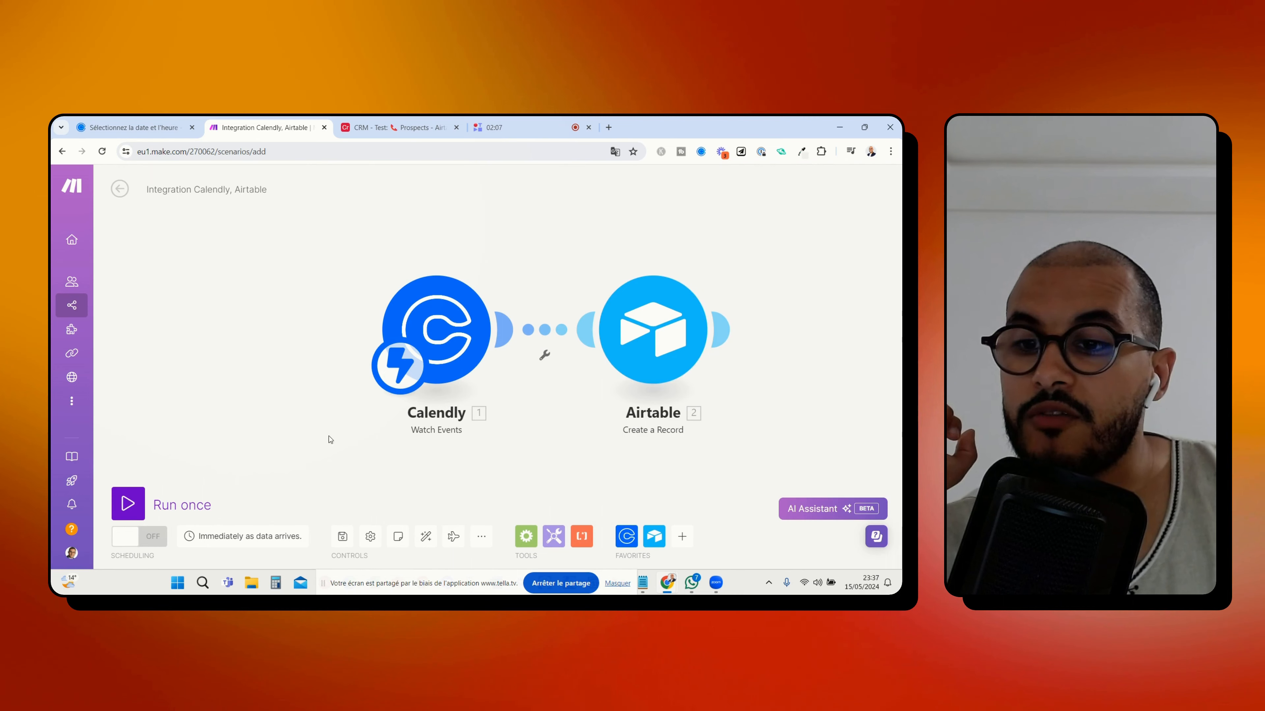
click(128, 504)
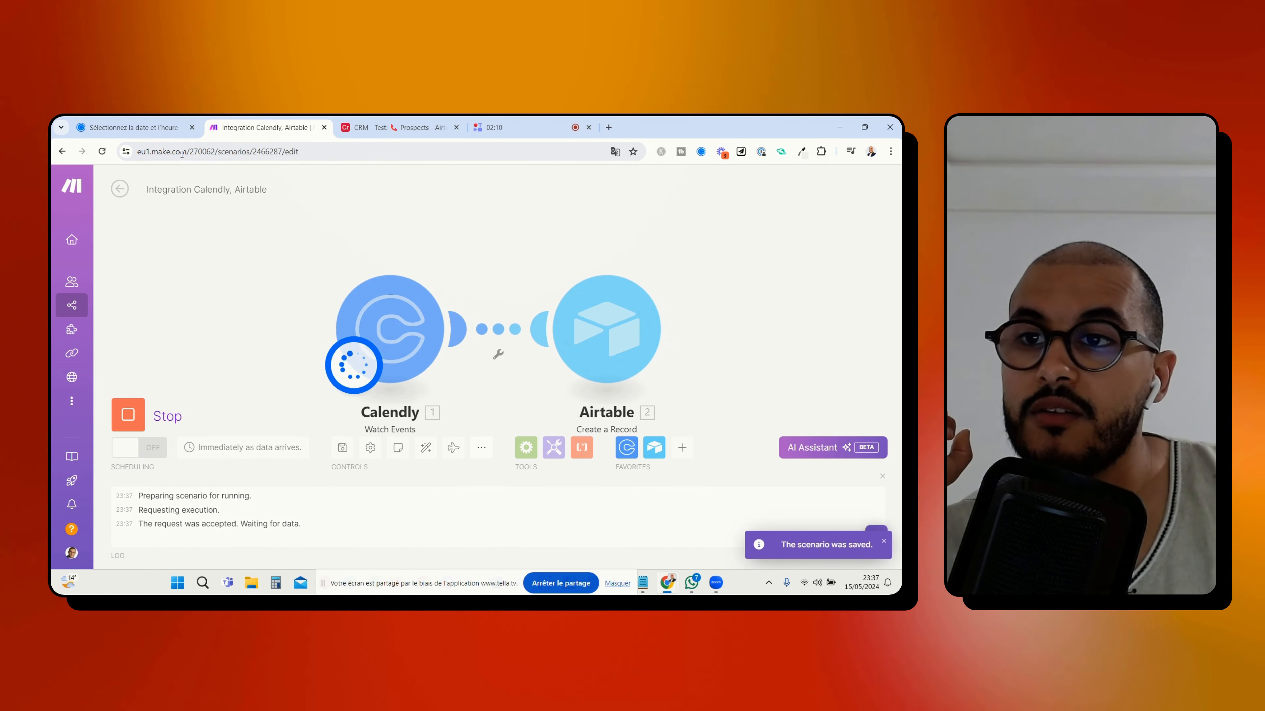
Choose the 06:00 slot on 16 May 2024 on the Calendly booking page and continue to the details form
click(160, 119)
click(602, 294)
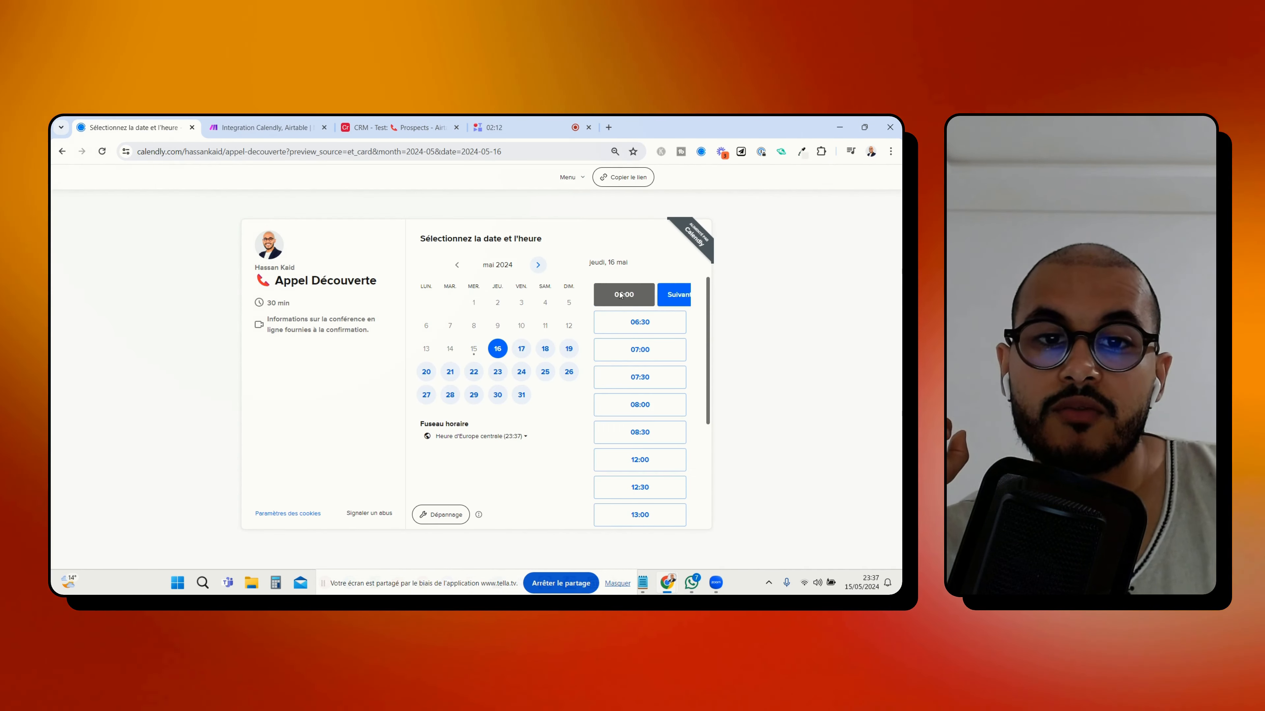
click(665, 294)
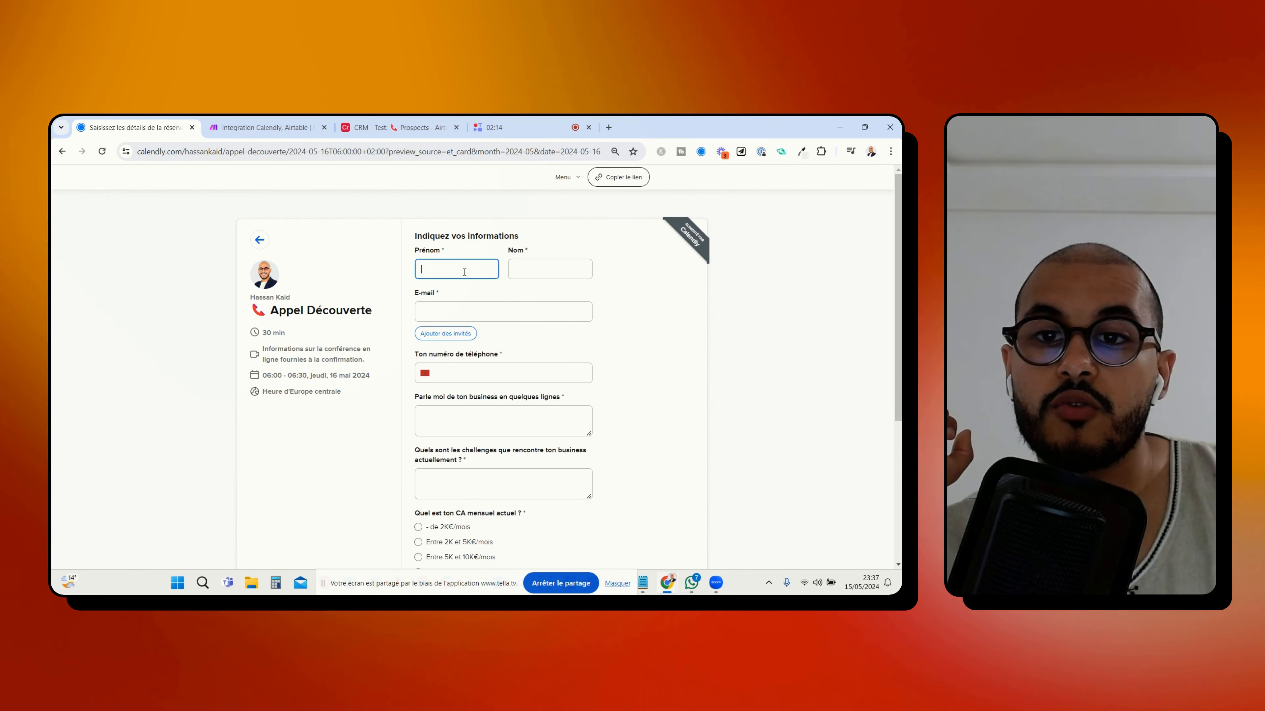
Return to the Make scenario, stop its run and run only the Calendly module
click(263, 127)
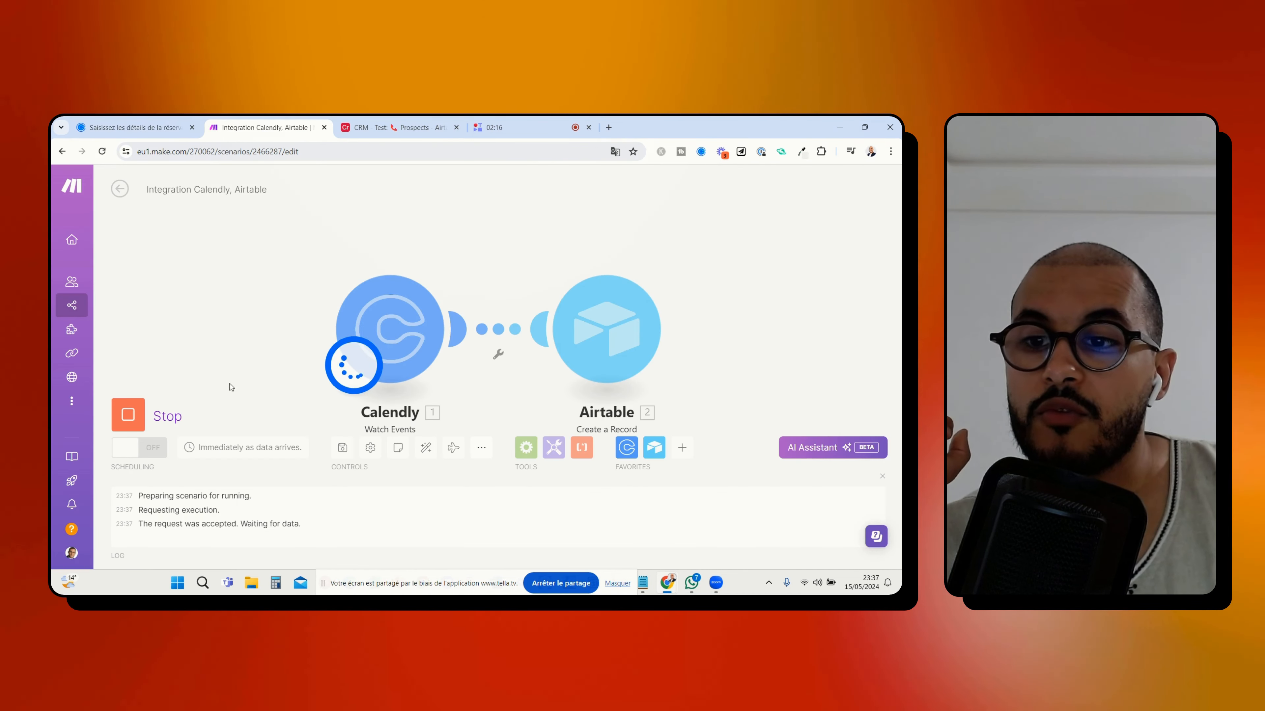
click(140, 422)
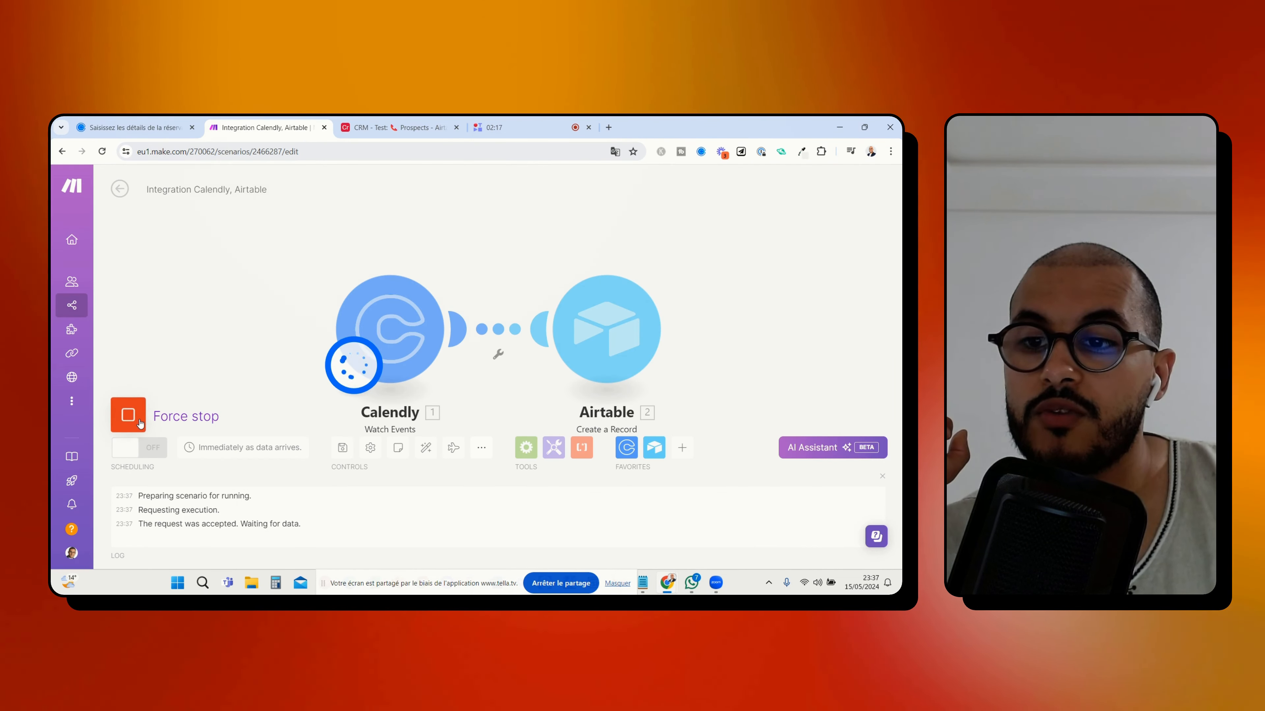
right_click(410, 332)
click(450, 360)
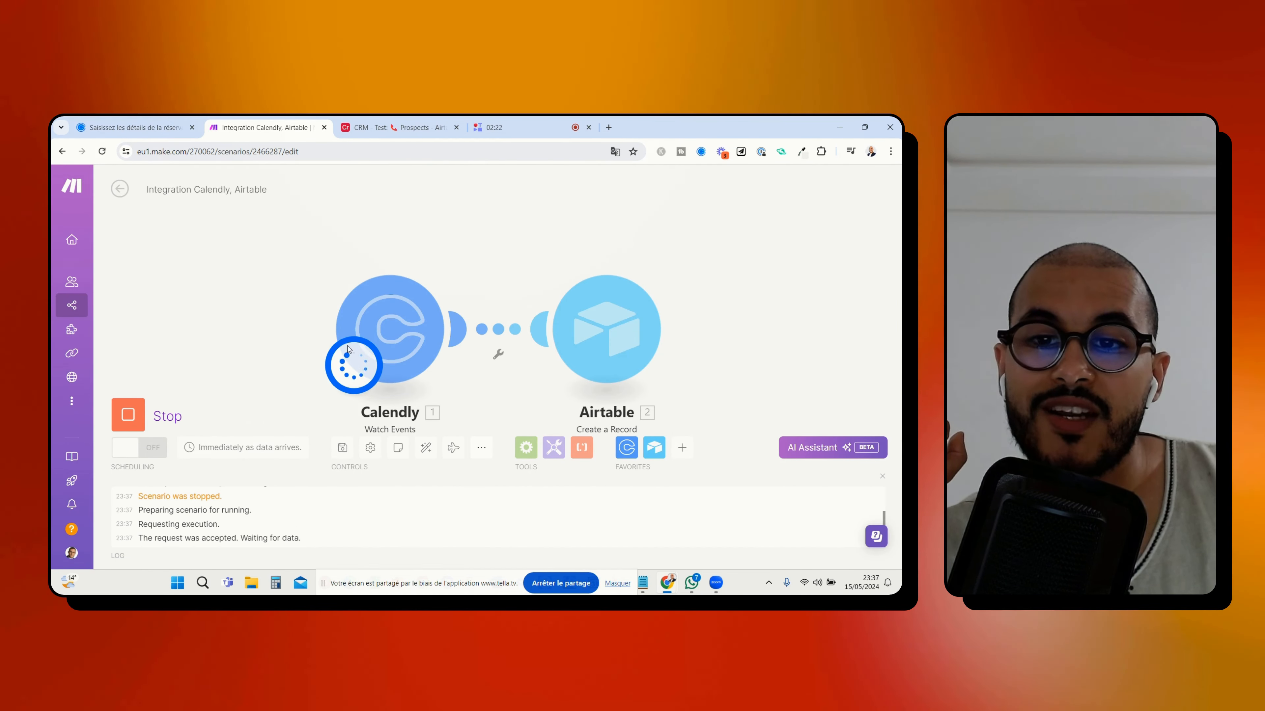
Switch to the Calendly booking form and enter the invitee's first name, last name and e-mail address
click(139, 127)
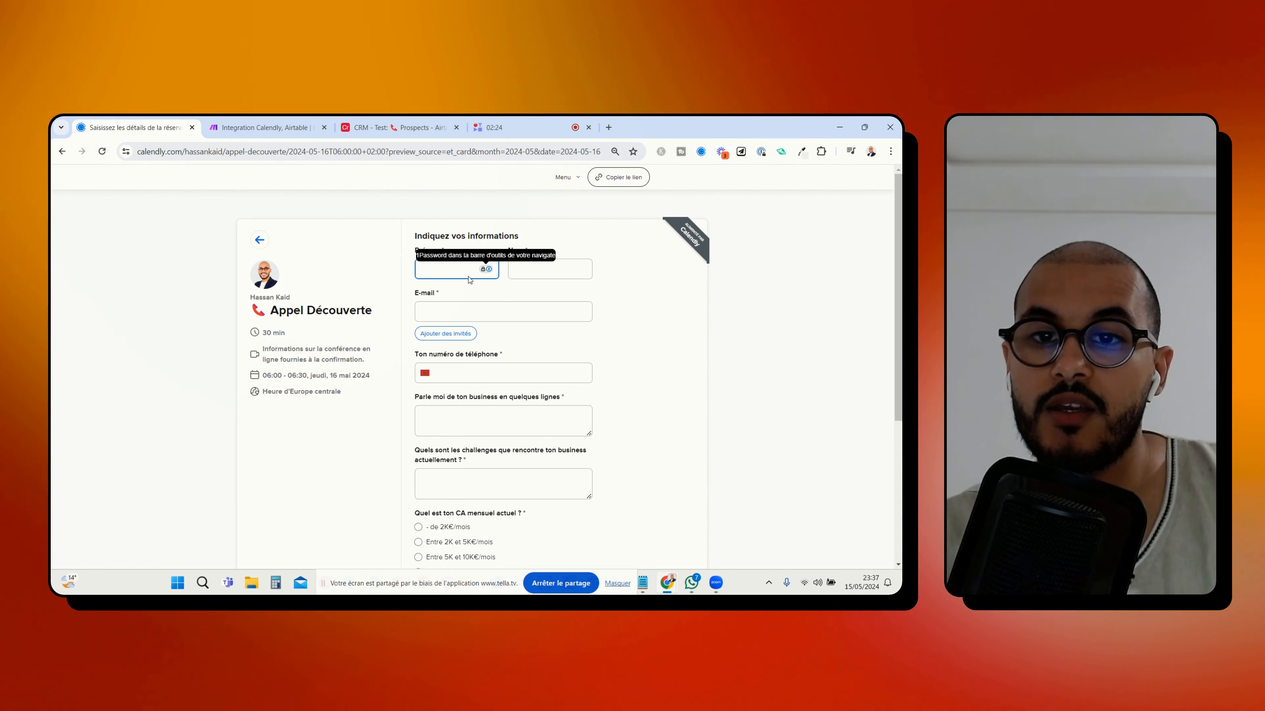
click(455, 271)
key(Tab)
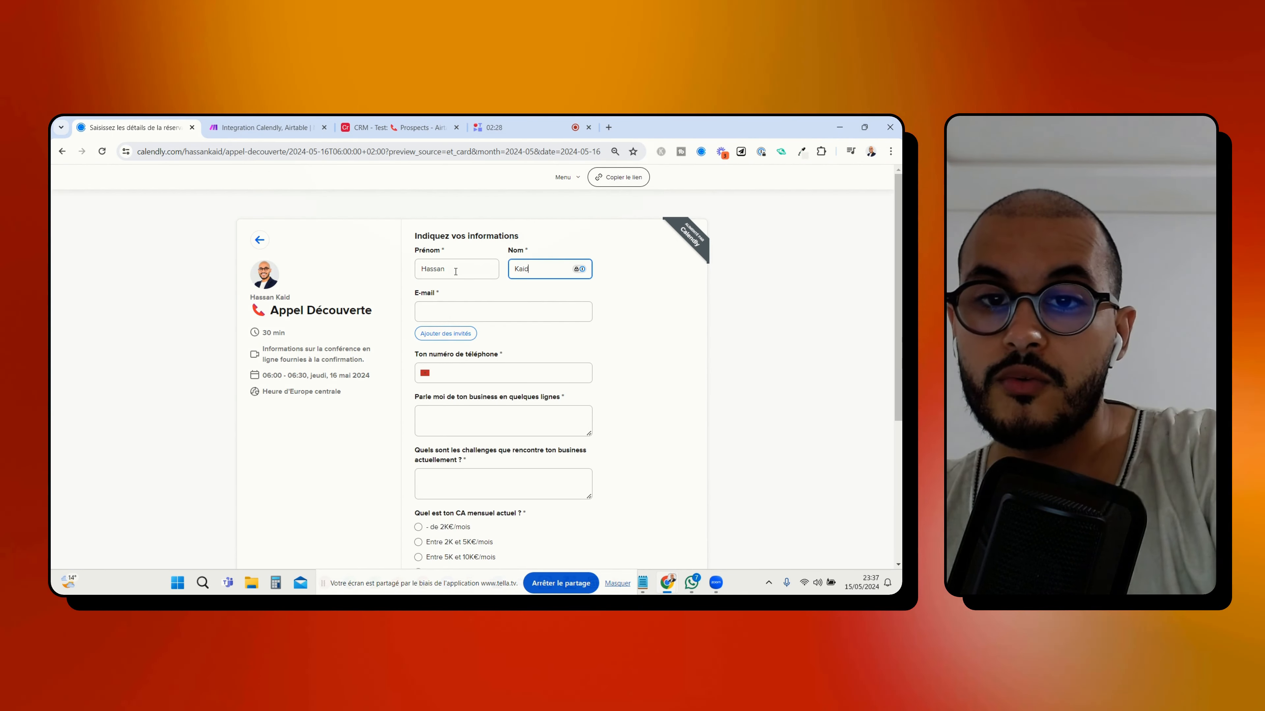
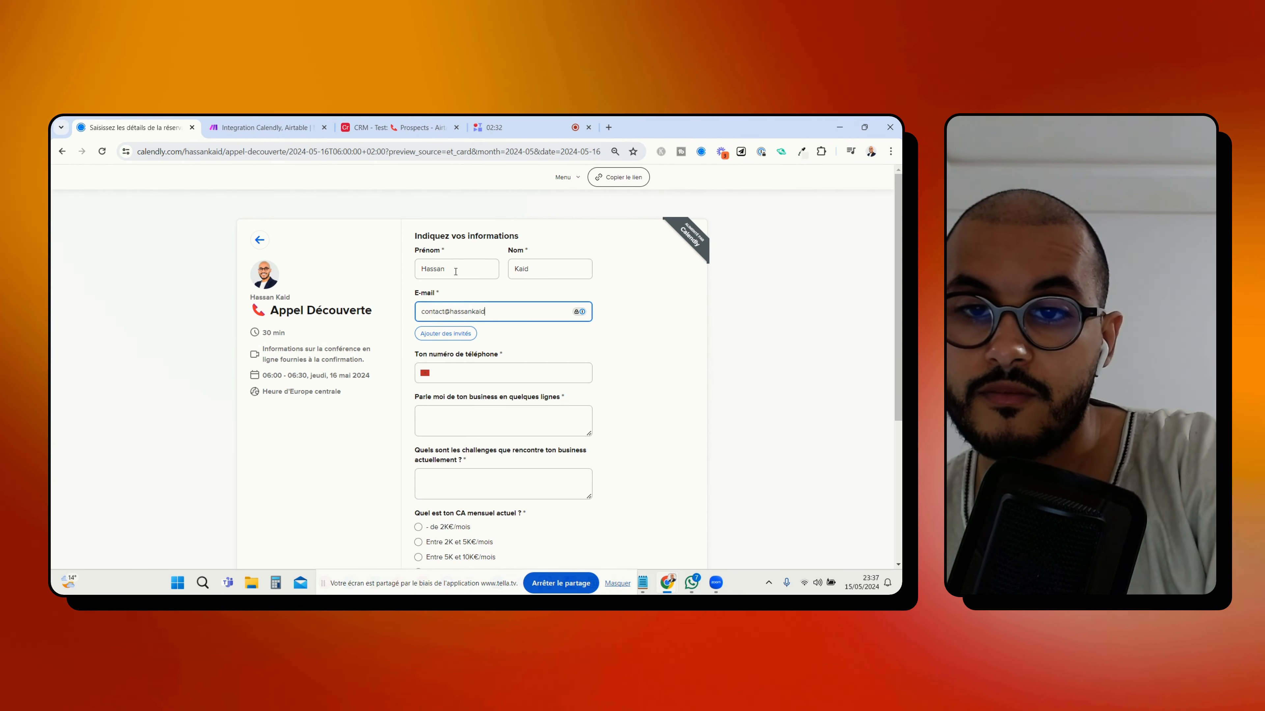
Set the phone field's country code to France (+33) and enter the invitee's phone number on the booking form
key(Tab)
click(425, 373)
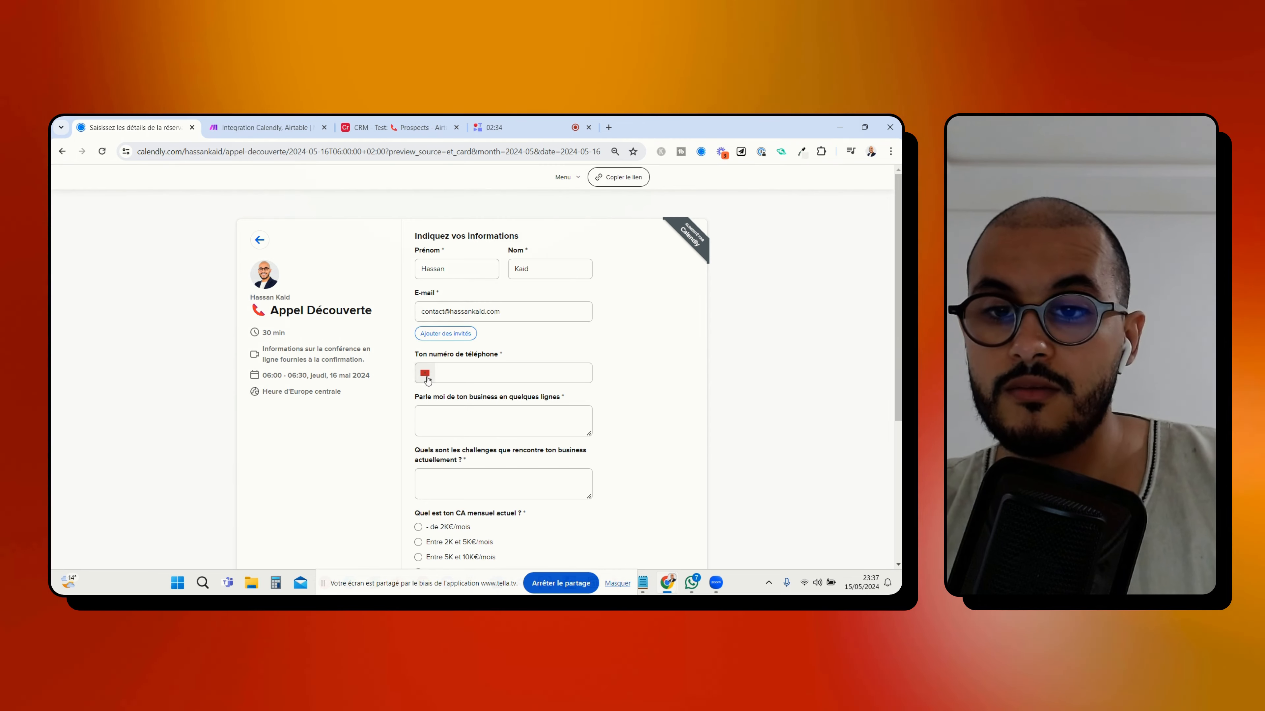
scroll(430, 349, up, 8)
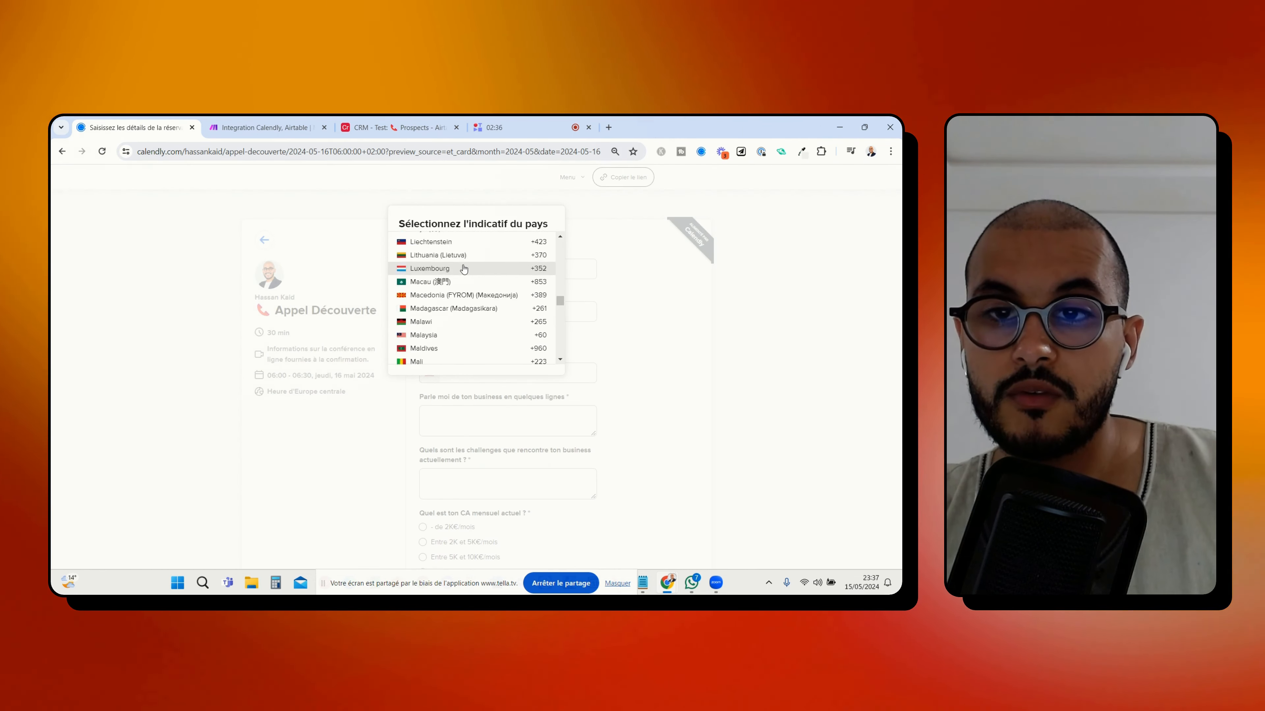
scroll(463, 269, up, 8)
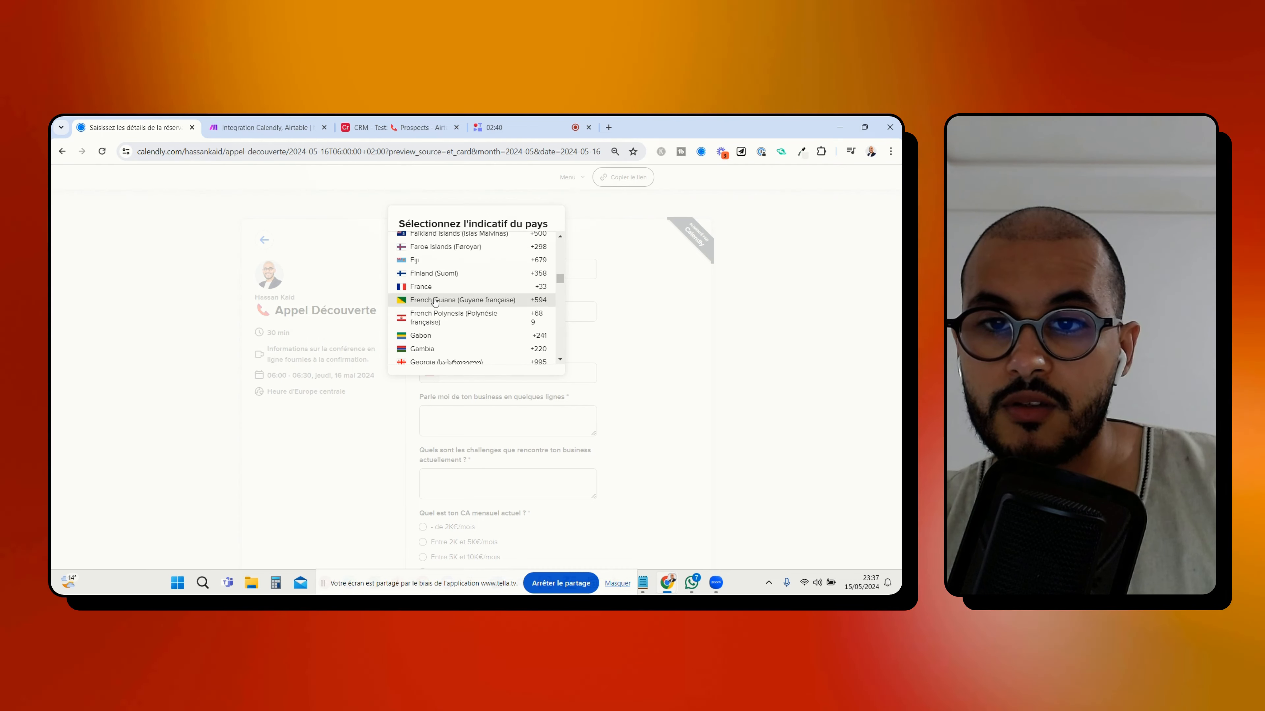
click(424, 287)
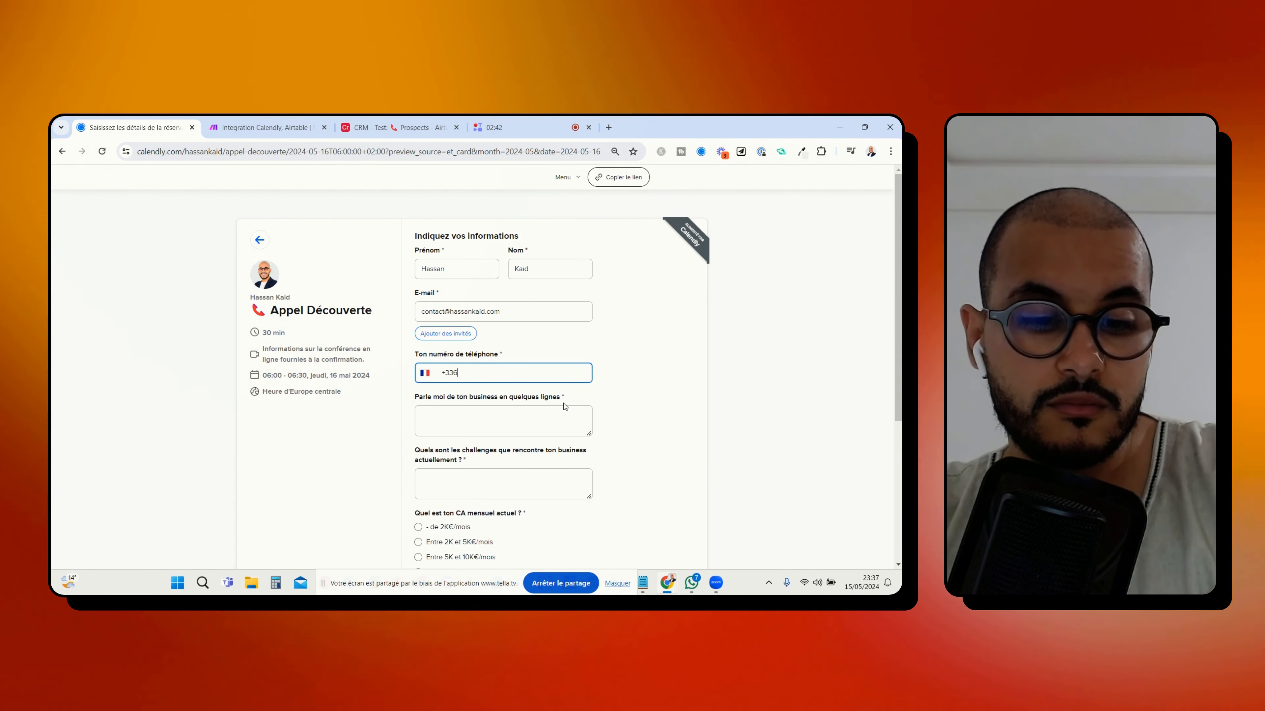
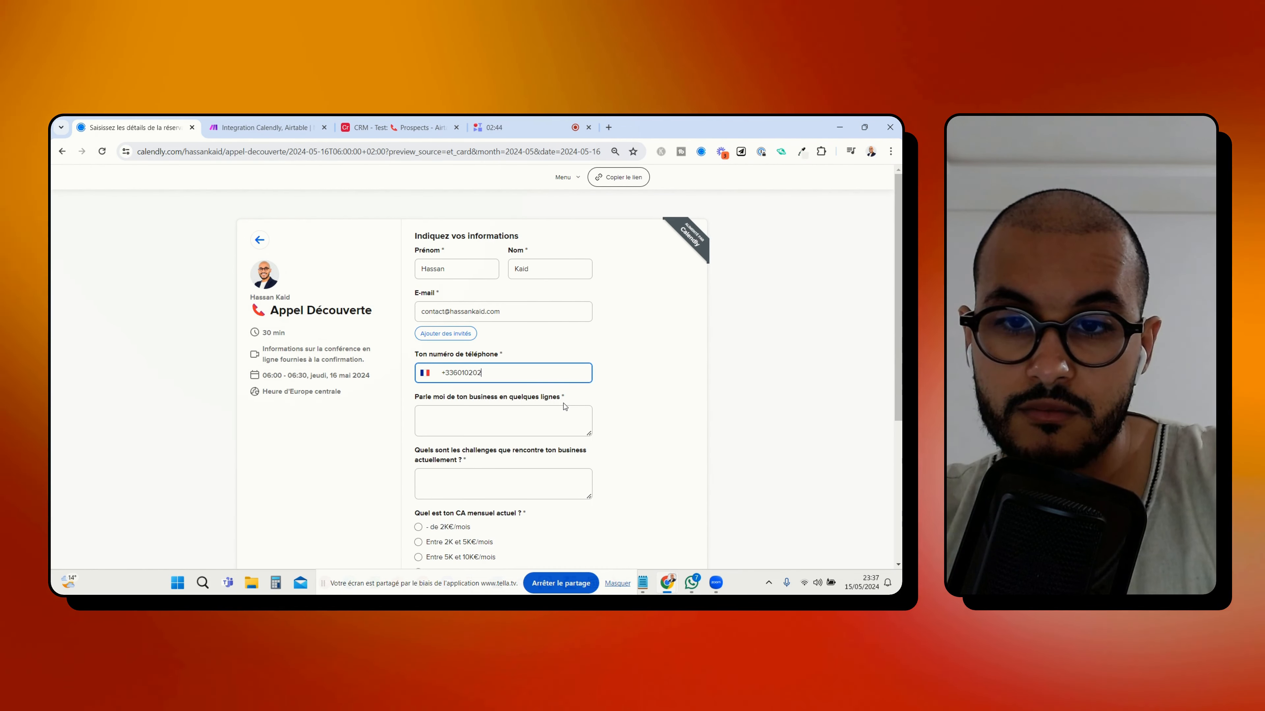
Answer the business description and challenges questions with BLABLA and choose "Entre 5K et 10K€/mois" as the monthly revenue
click(529, 439)
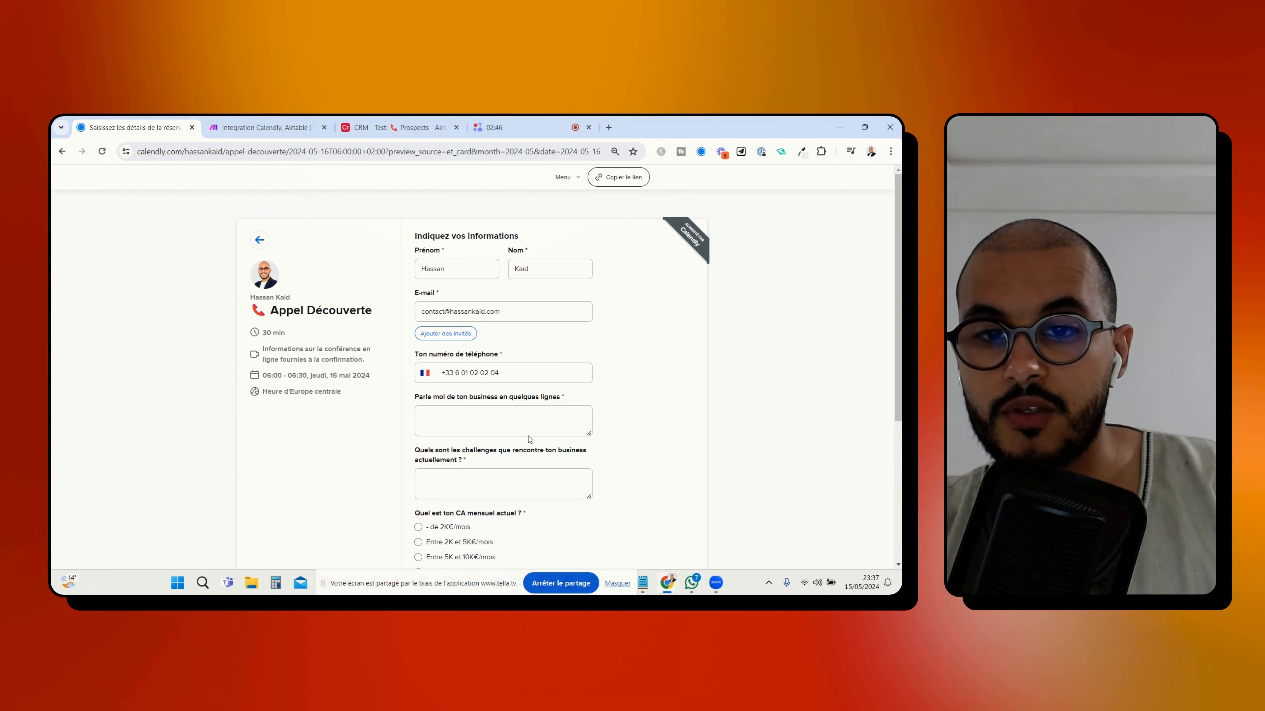
text(B)
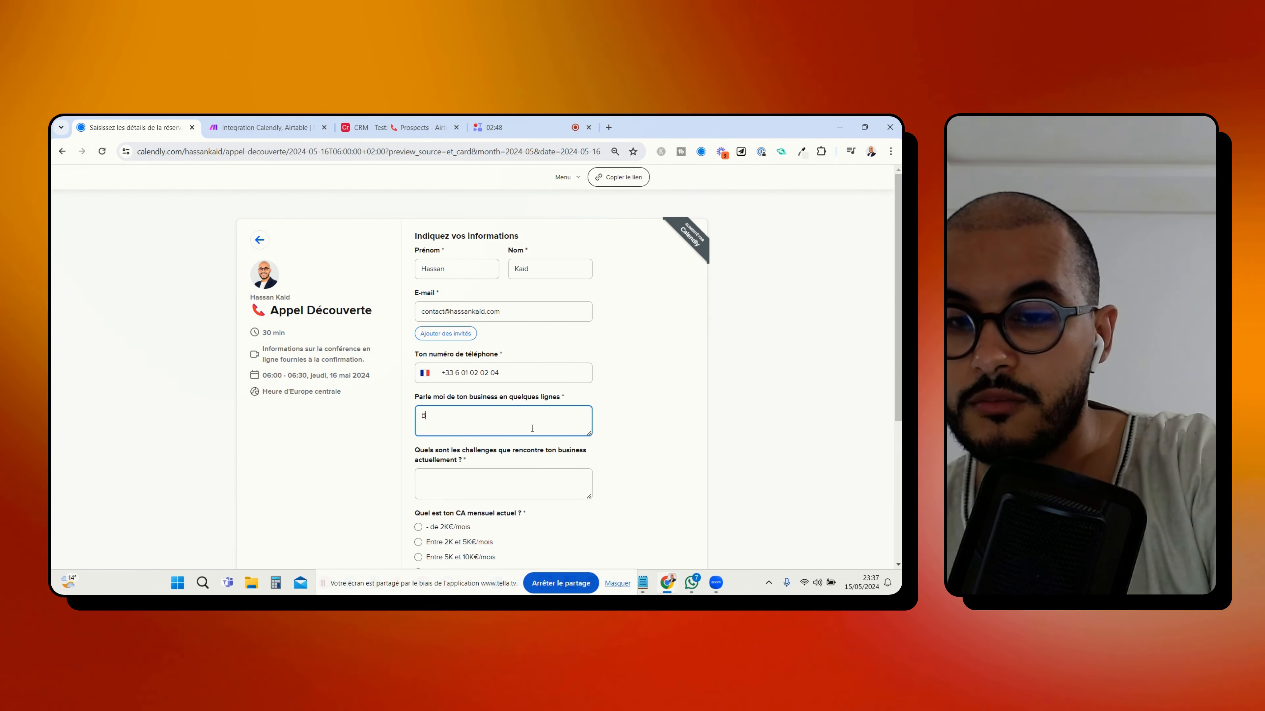
text(LABLA)
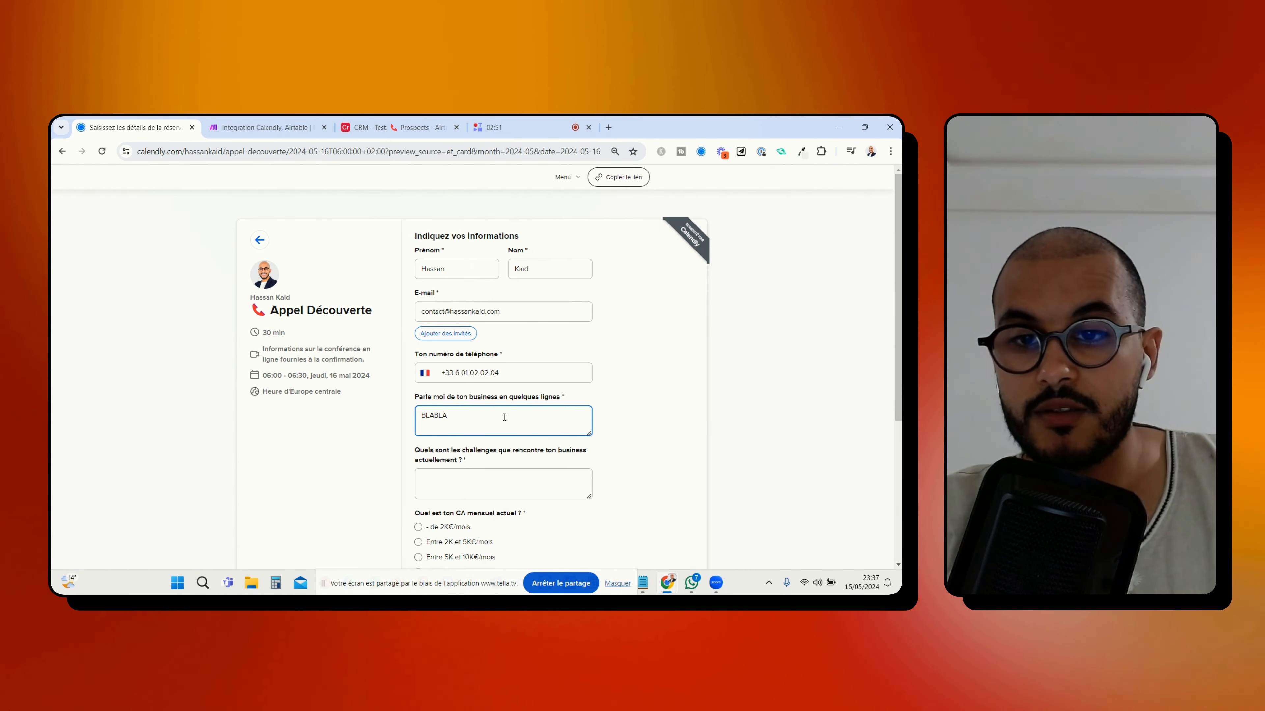
drag(502, 417, 389, 427)
key(ctrl+c)
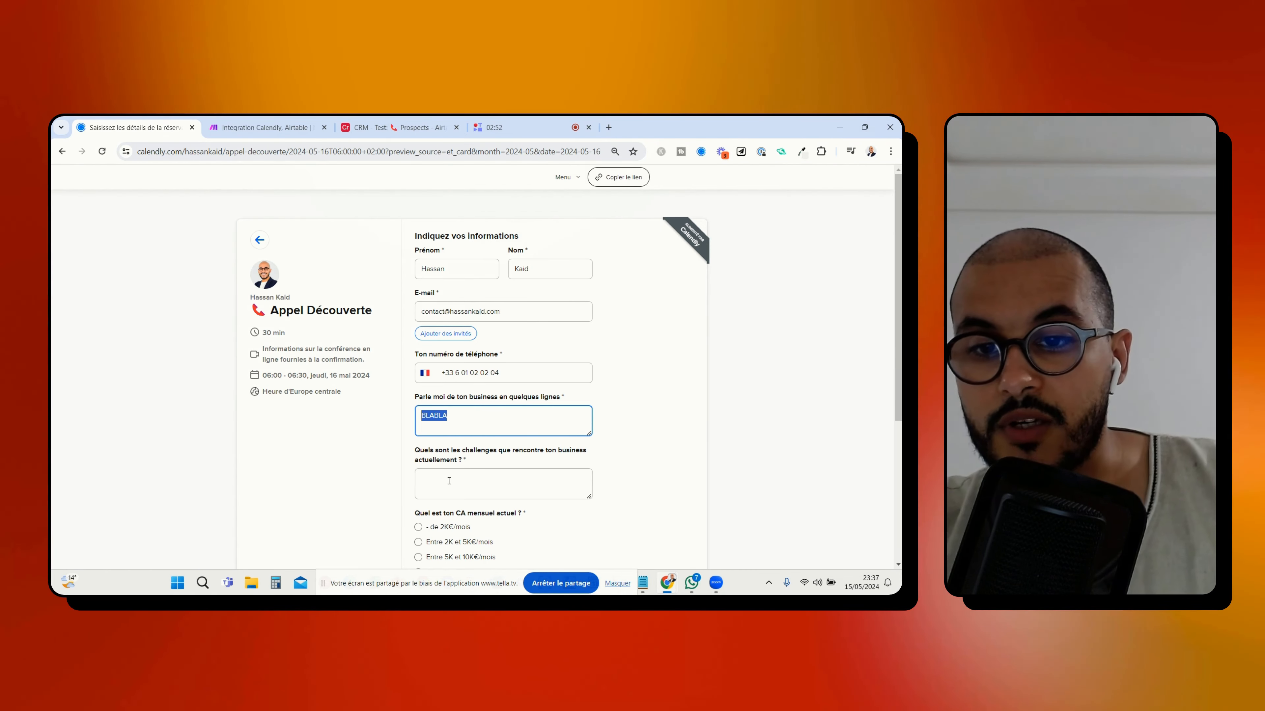
scroll(449, 470, down, 2)
click(418, 444)
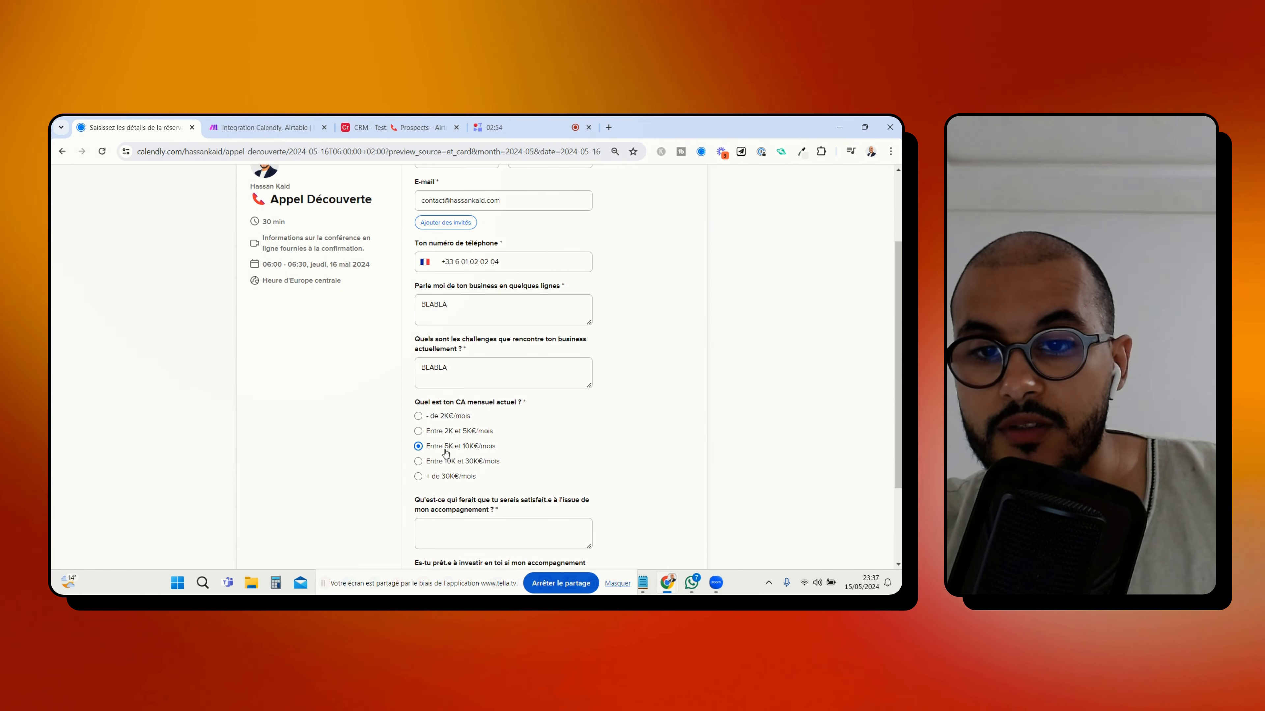
Answer the satisfaction question with BLABLA, choose "Oui" for willingness to invest, and confirm the booking
scroll(448, 463, down, 1)
key(ctrl+v)
scroll(448, 468, down, 1)
click(446, 476)
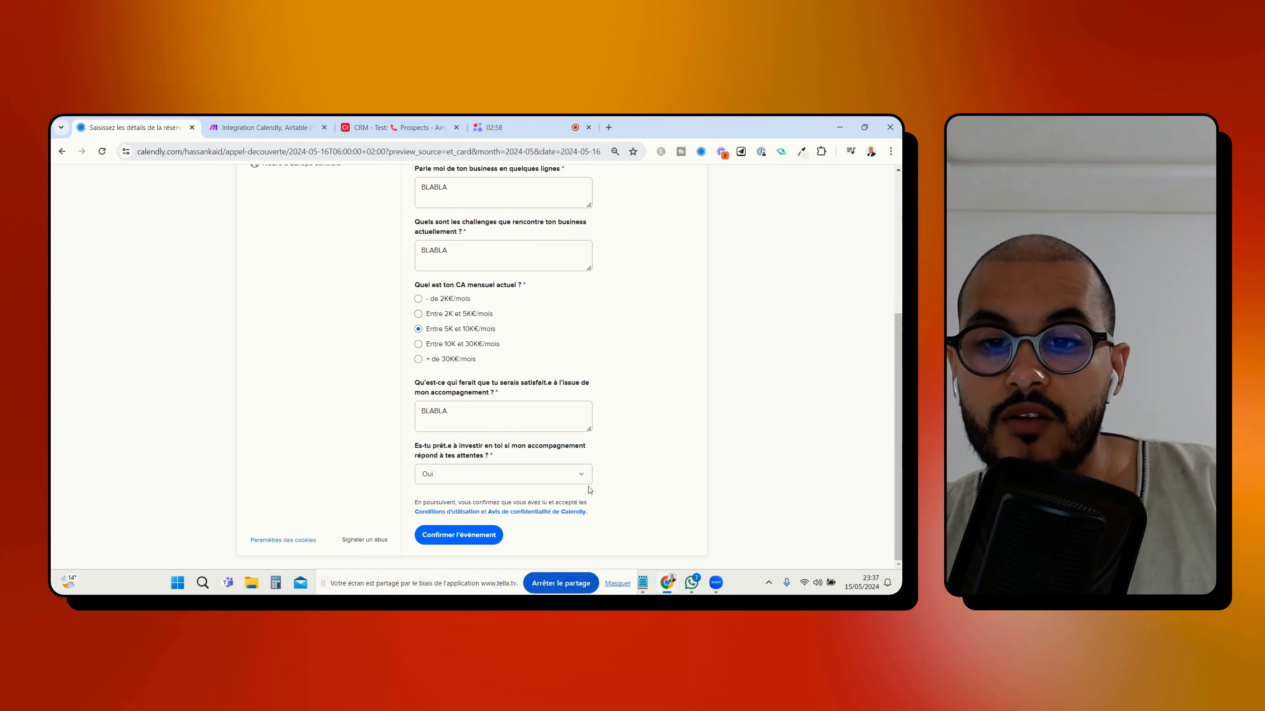
click(461, 536)
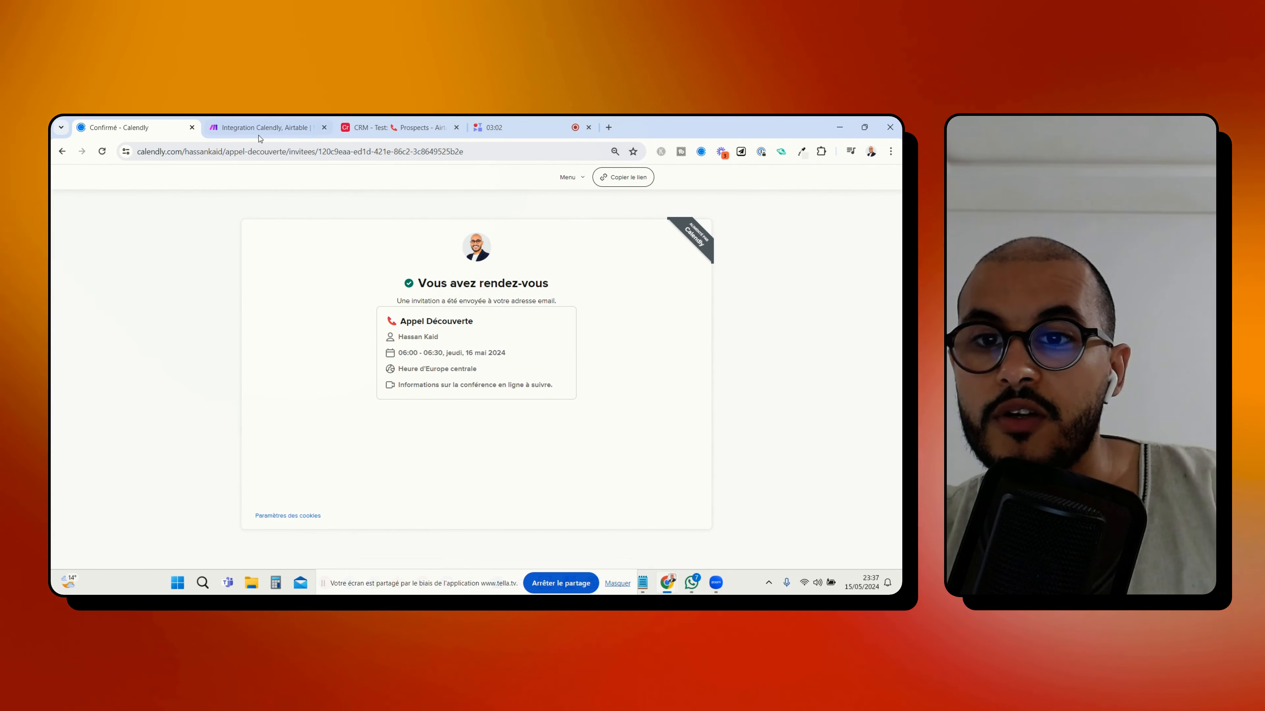
Return to the Make scenario and examine the output bundle received by the Calendly module
click(264, 127)
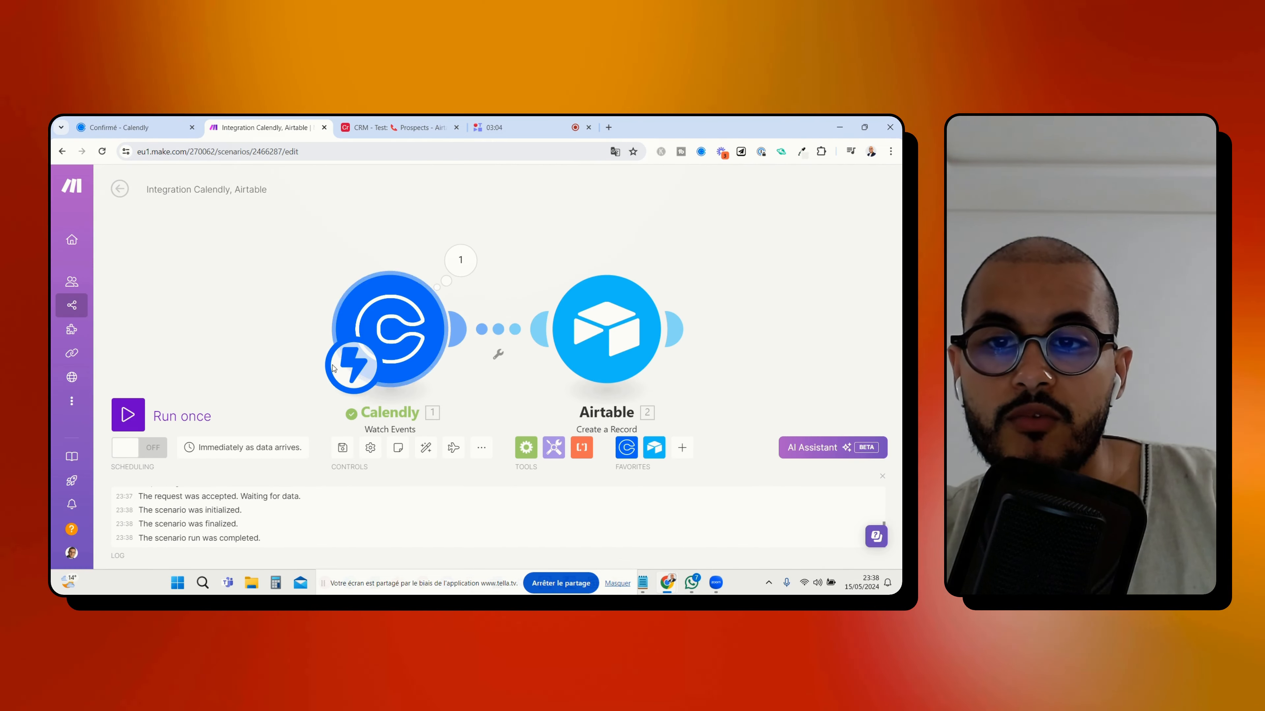
click(460, 260)
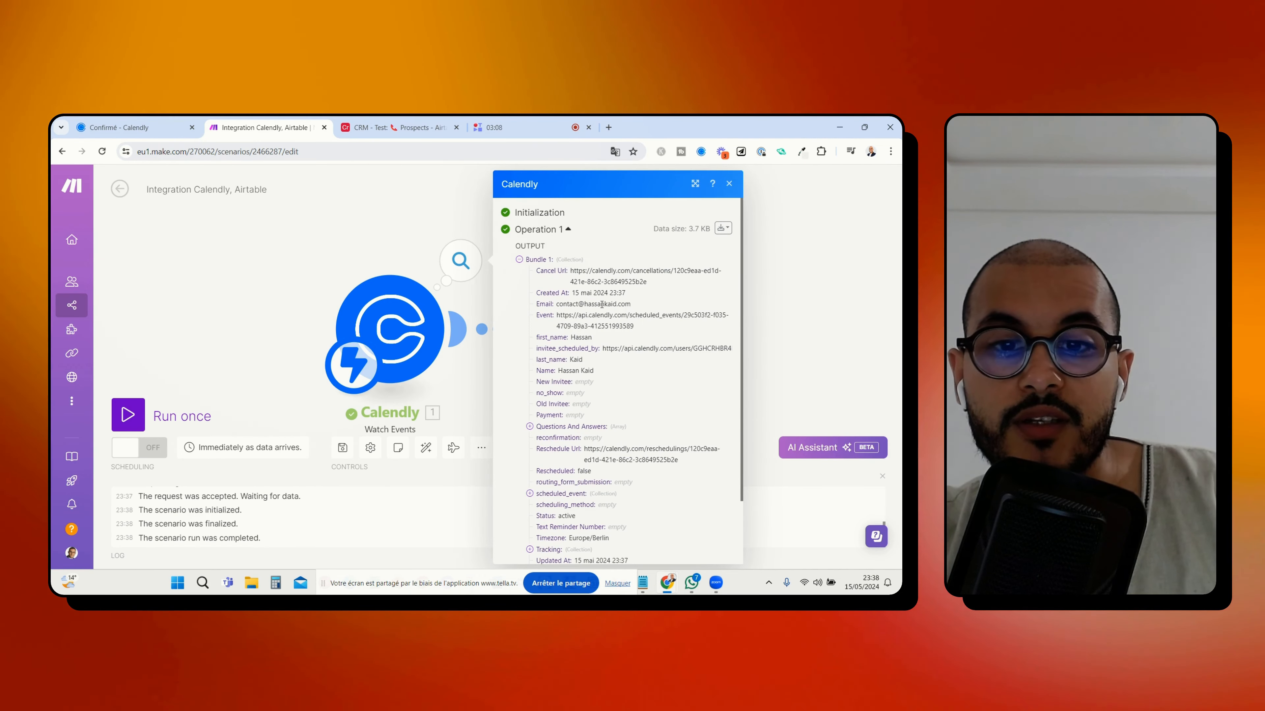
scroll(558, 260, down, 2)
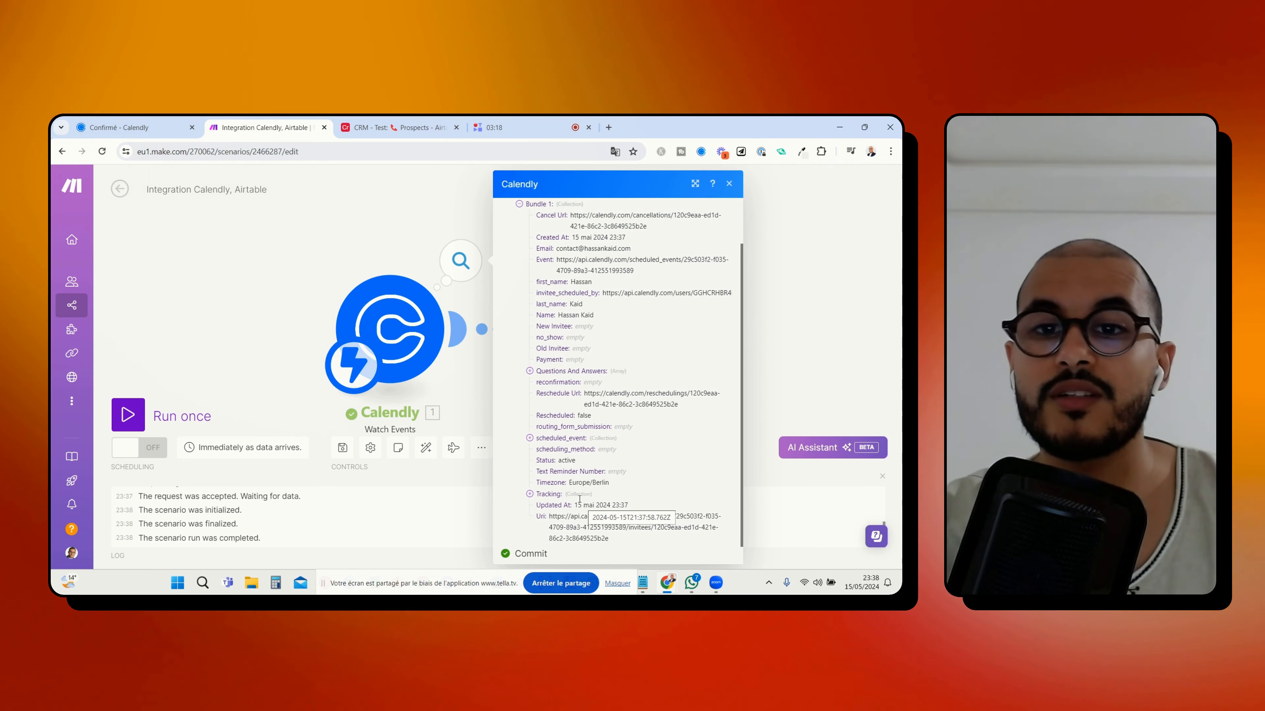
click(372, 249)
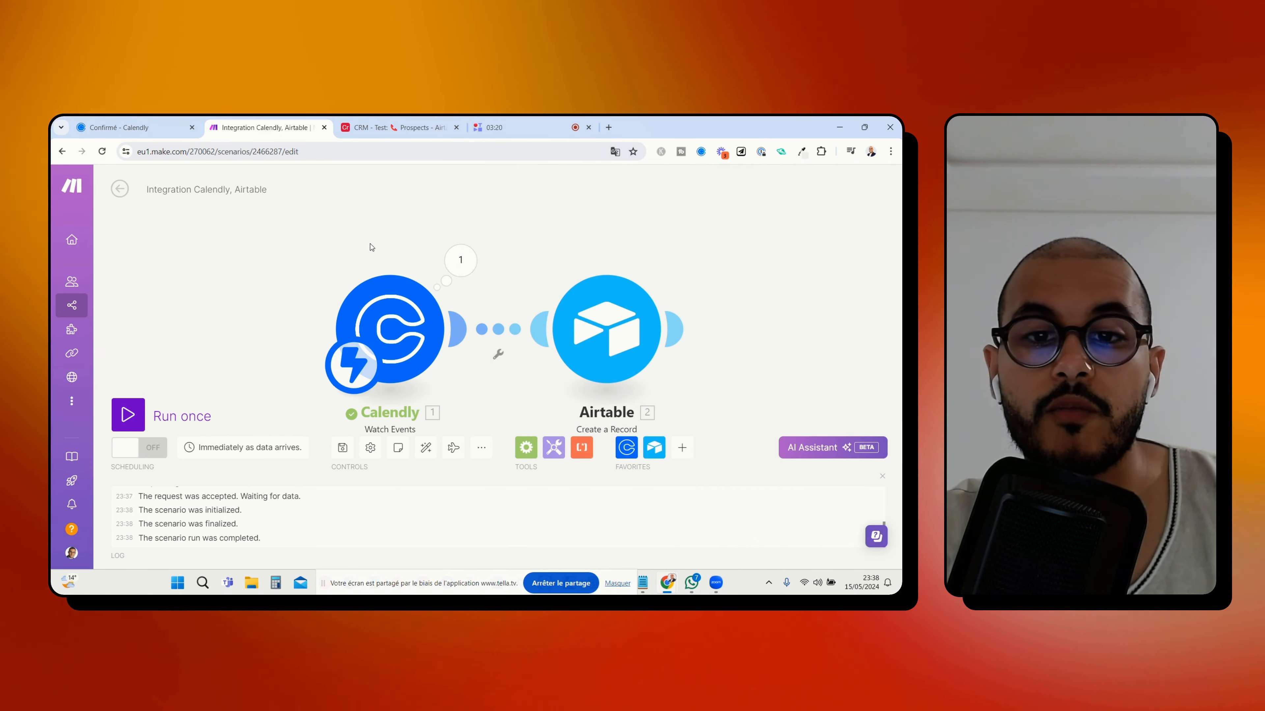
In the Airtable Create a Record module, map the Prénom field to Calendly's first_name
click(558, 325)
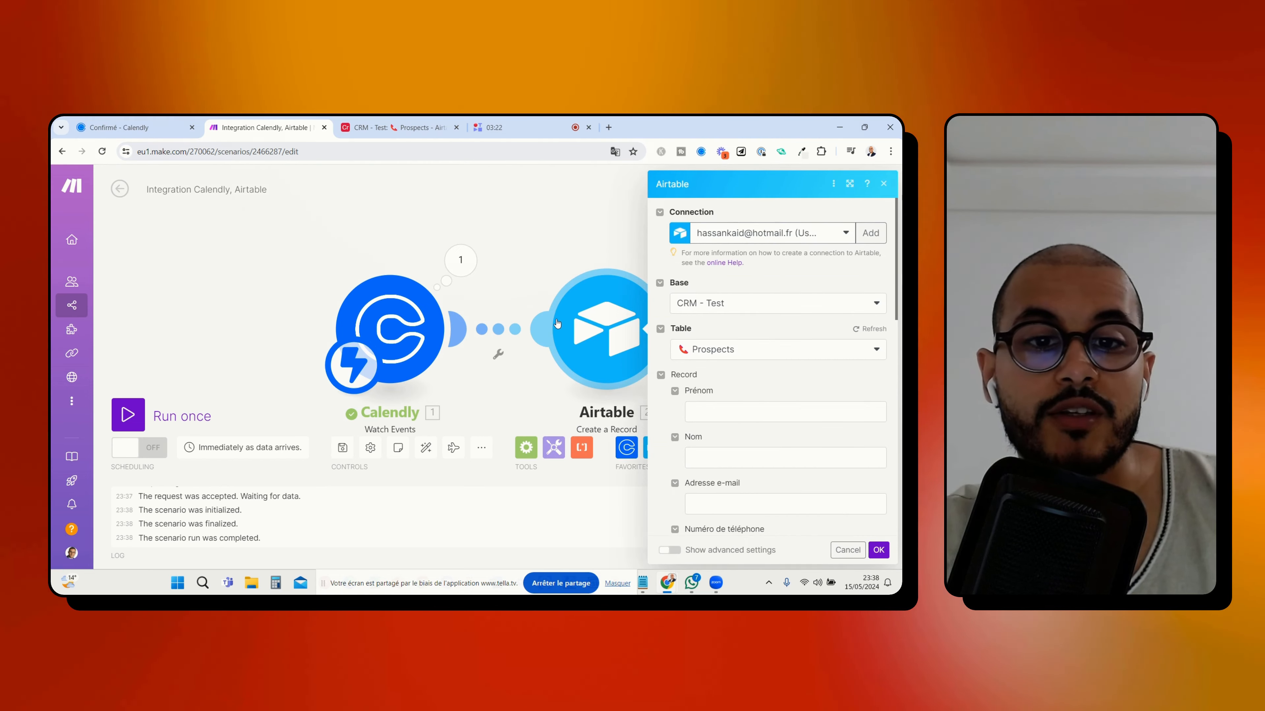
scroll(792, 345, down, 2)
click(716, 295)
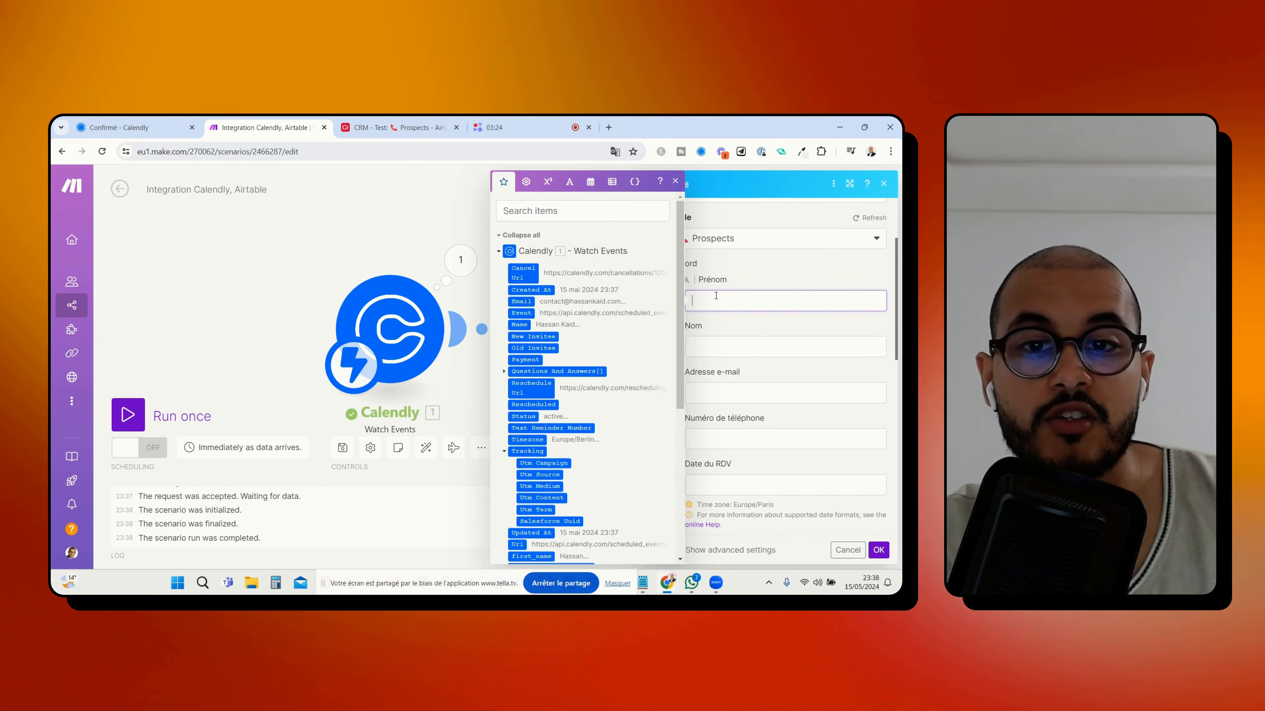
scroll(592, 332, down, 5)
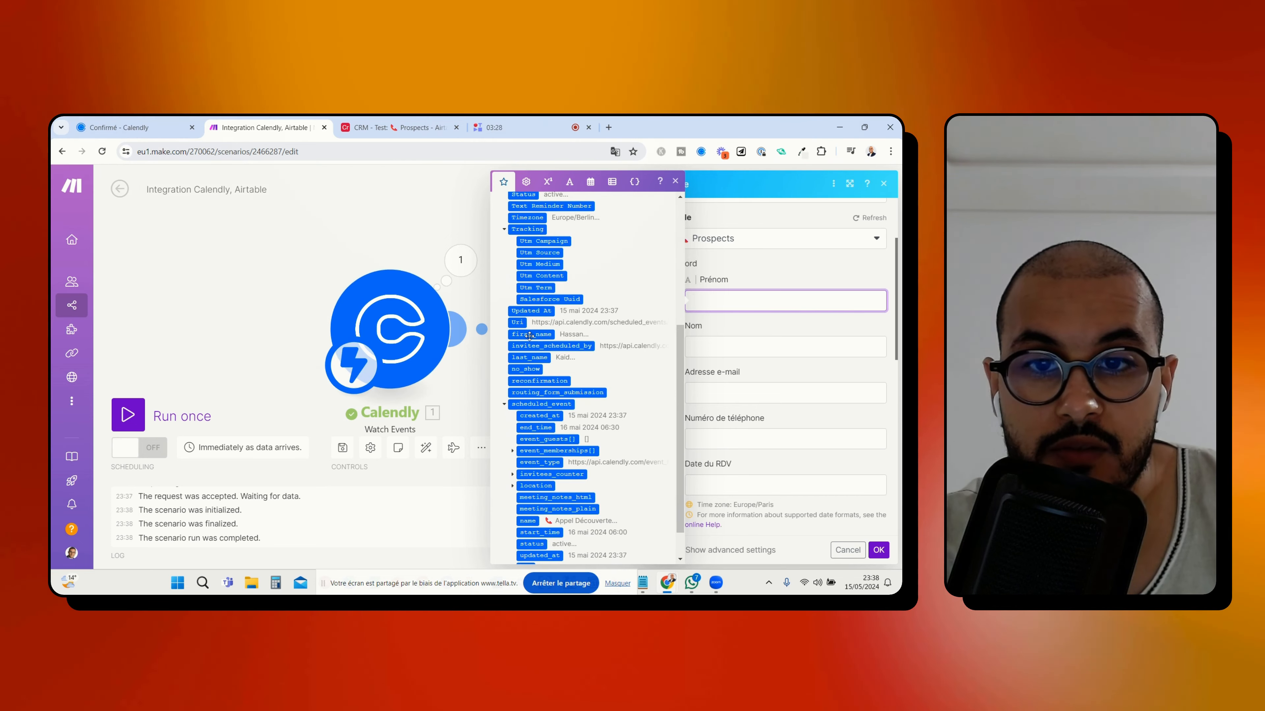
click(519, 335)
Map the Nom field to Calendly's last_name and the Adresse e-mail field to Calendly's Email
click(722, 343)
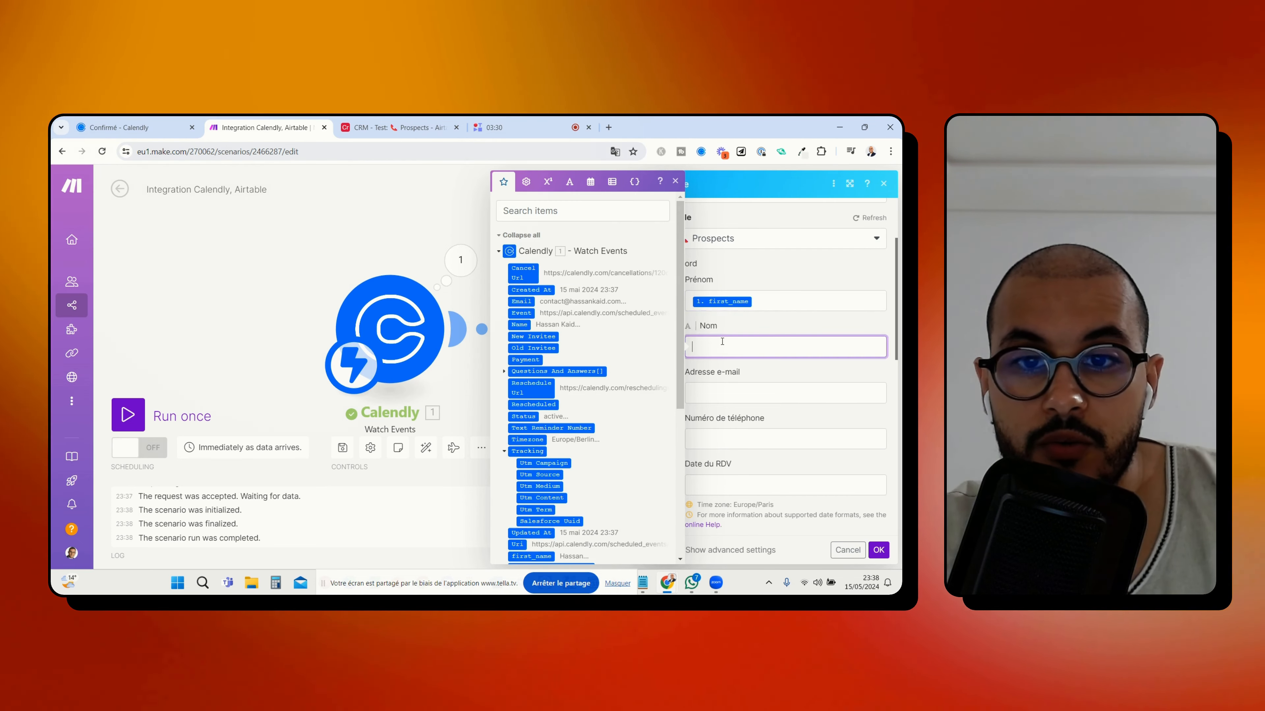
scroll(595, 403, down, 5)
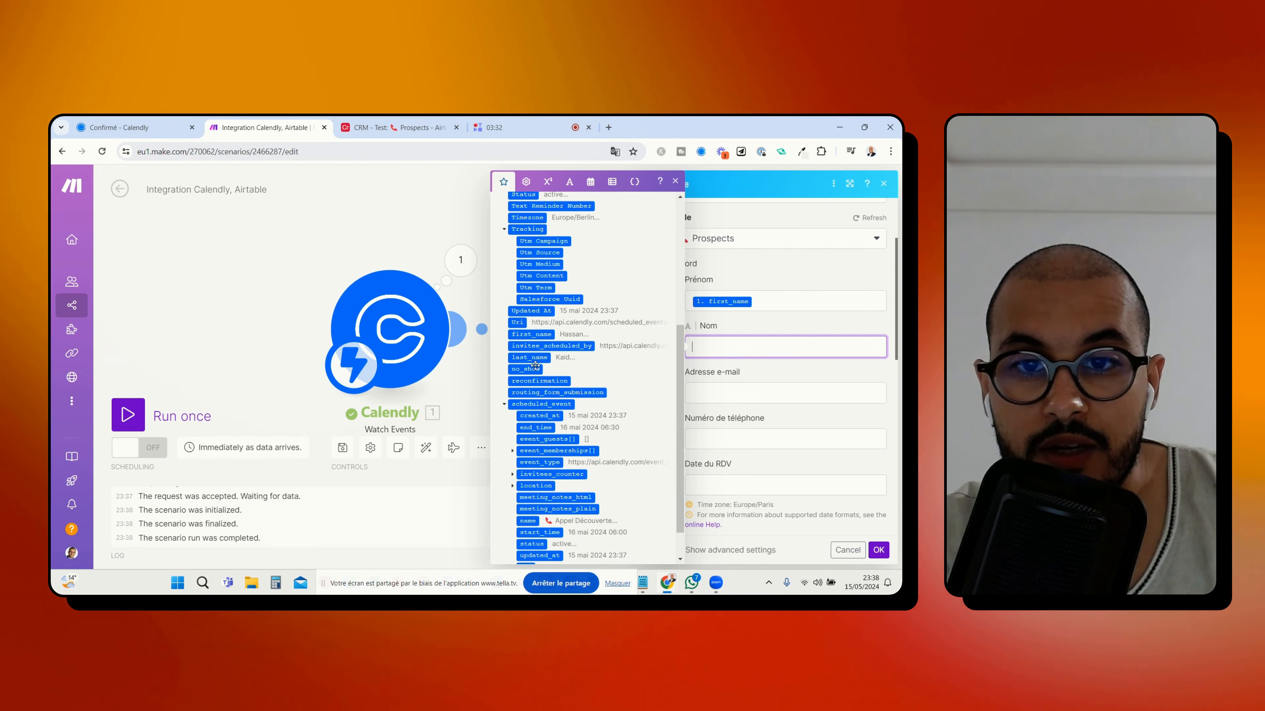
click(533, 357)
key(Tab)
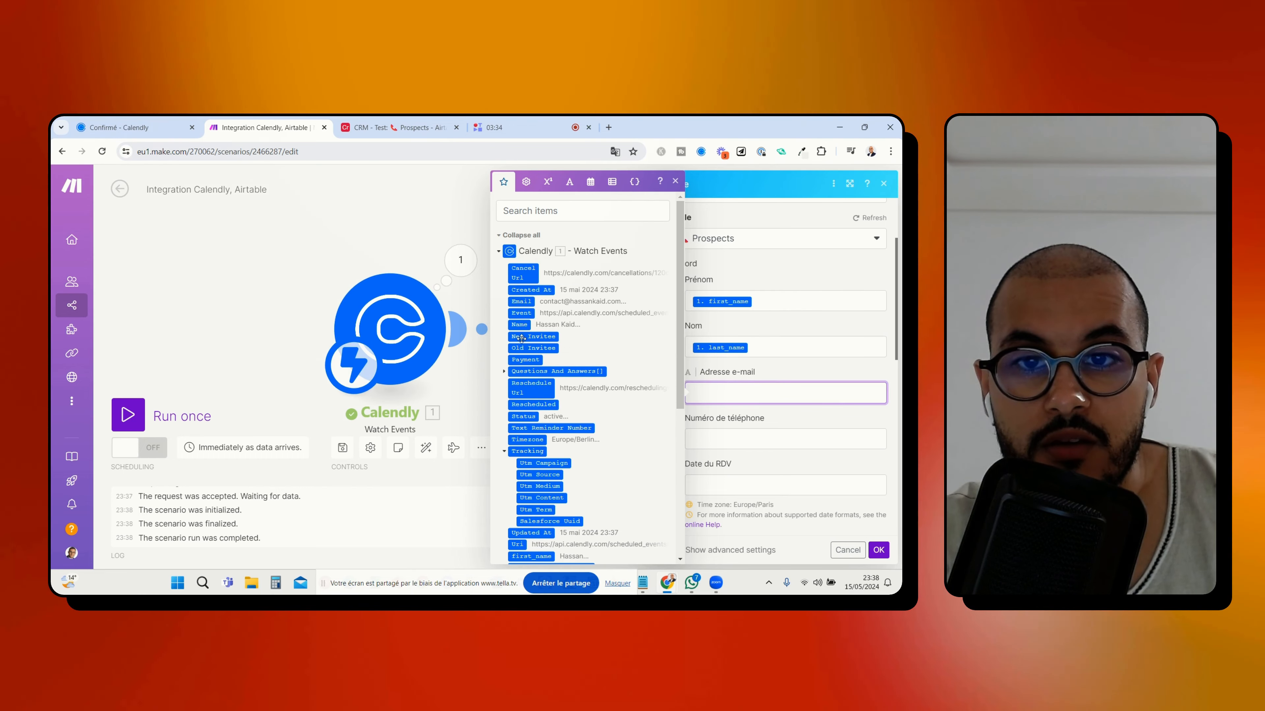
click(521, 302)
Check the question order on the Calendly form and map Numéro de téléphone to the Answer of Questions And Answers[] with index 1
scroll(737, 331, down, 2)
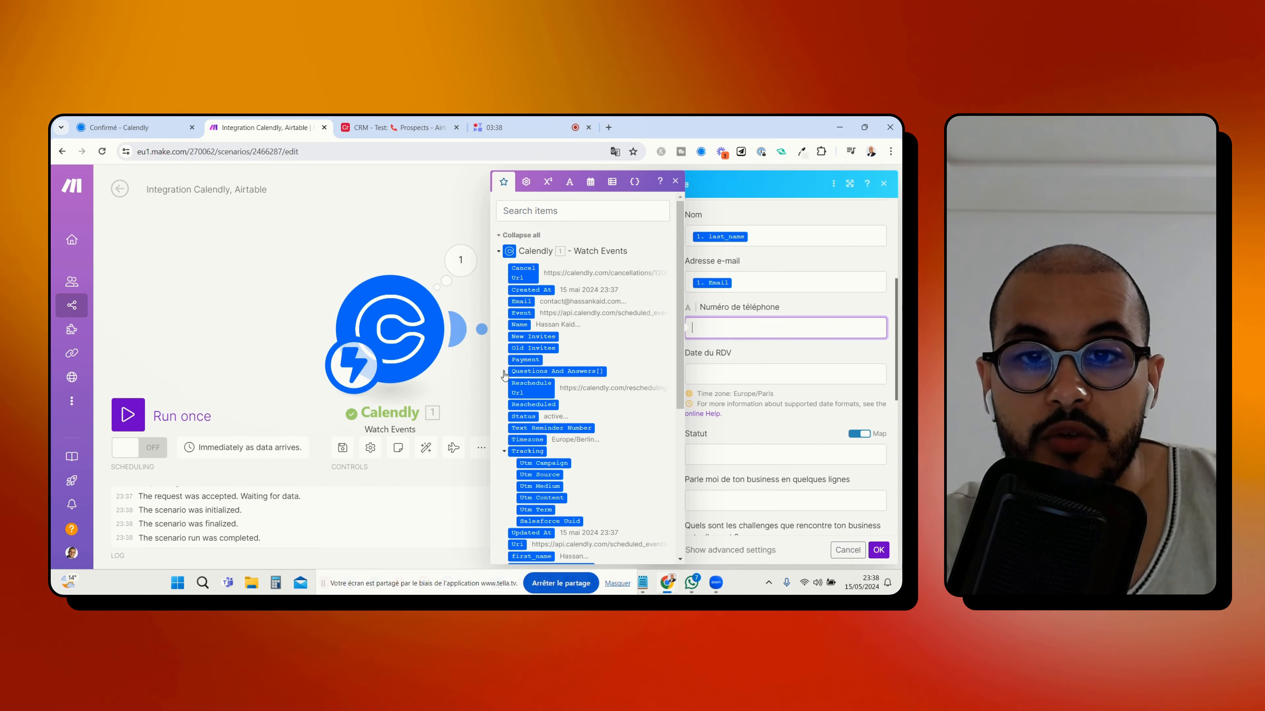
click(518, 369)
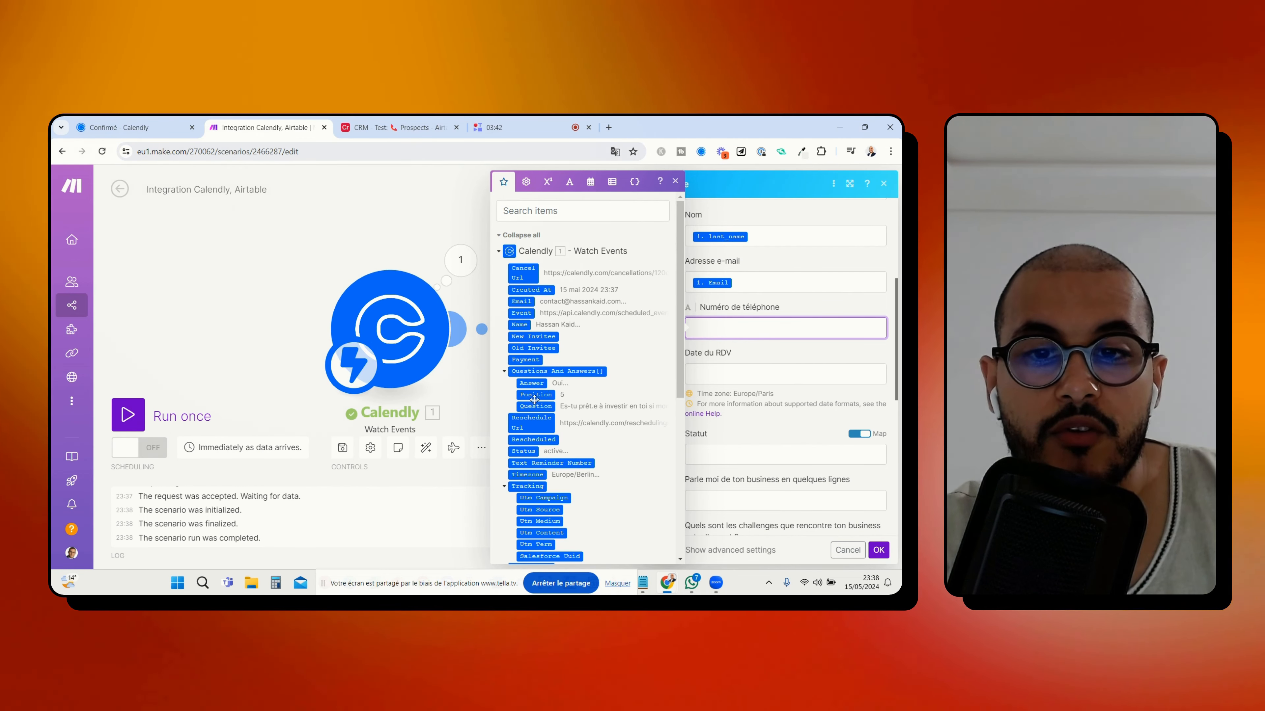
click(180, 129)
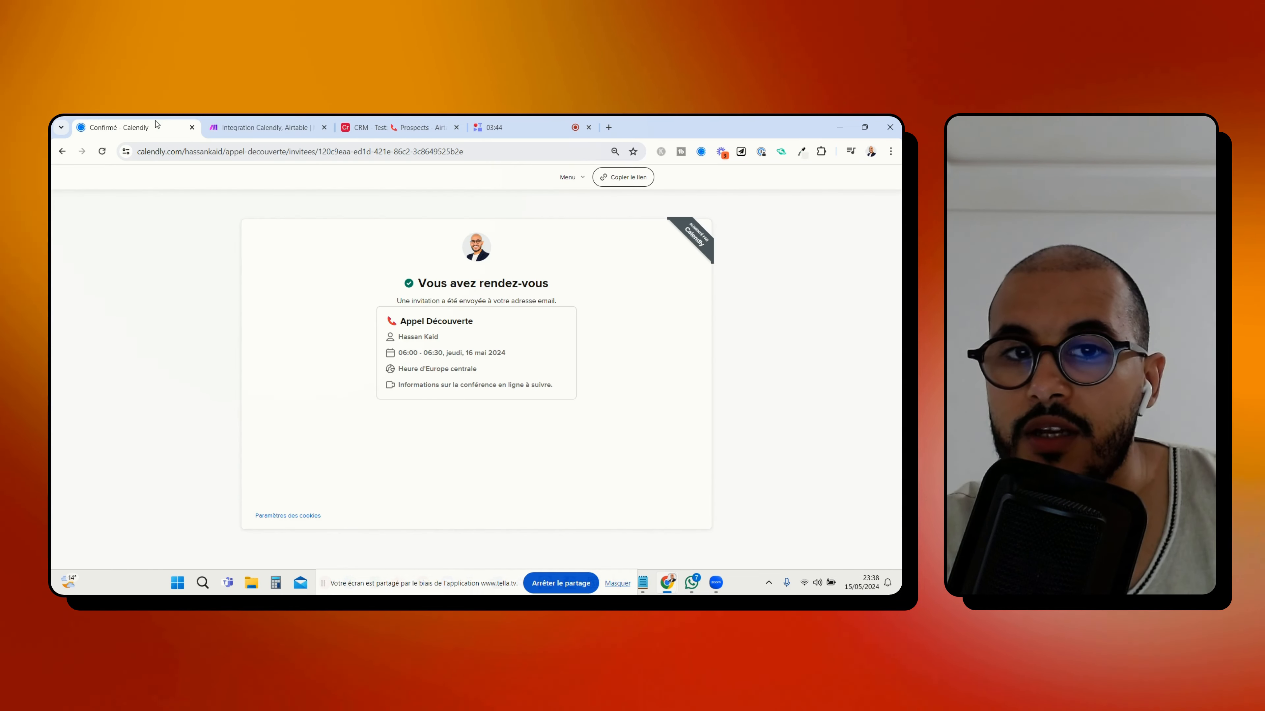
click(62, 152)
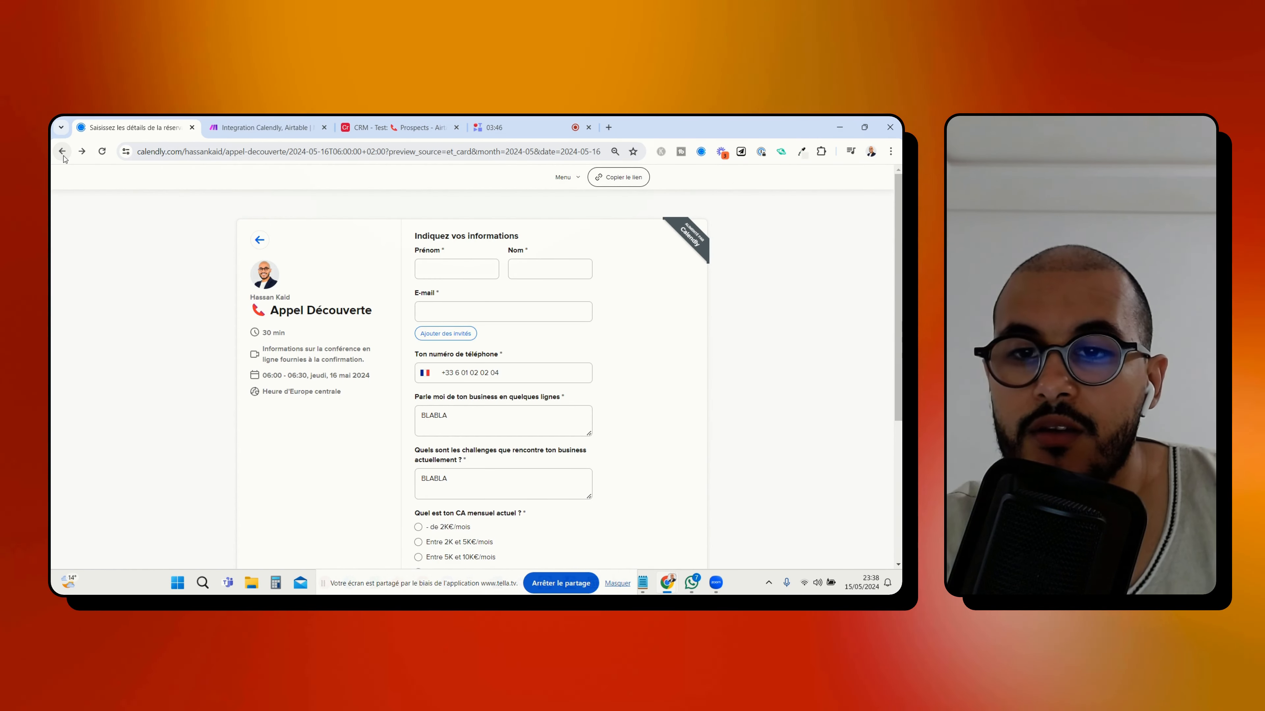
scroll(434, 259, down, 2)
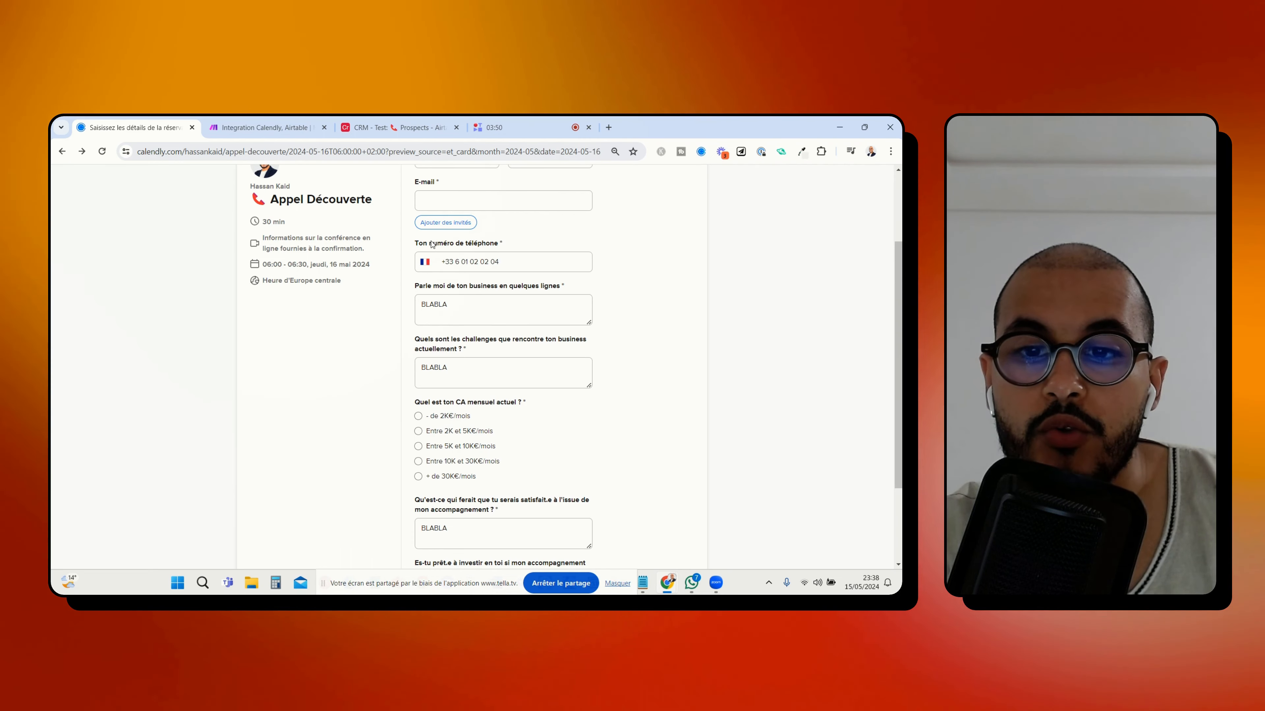
scroll(467, 253, down, 2)
scroll(466, 255, up, 2)
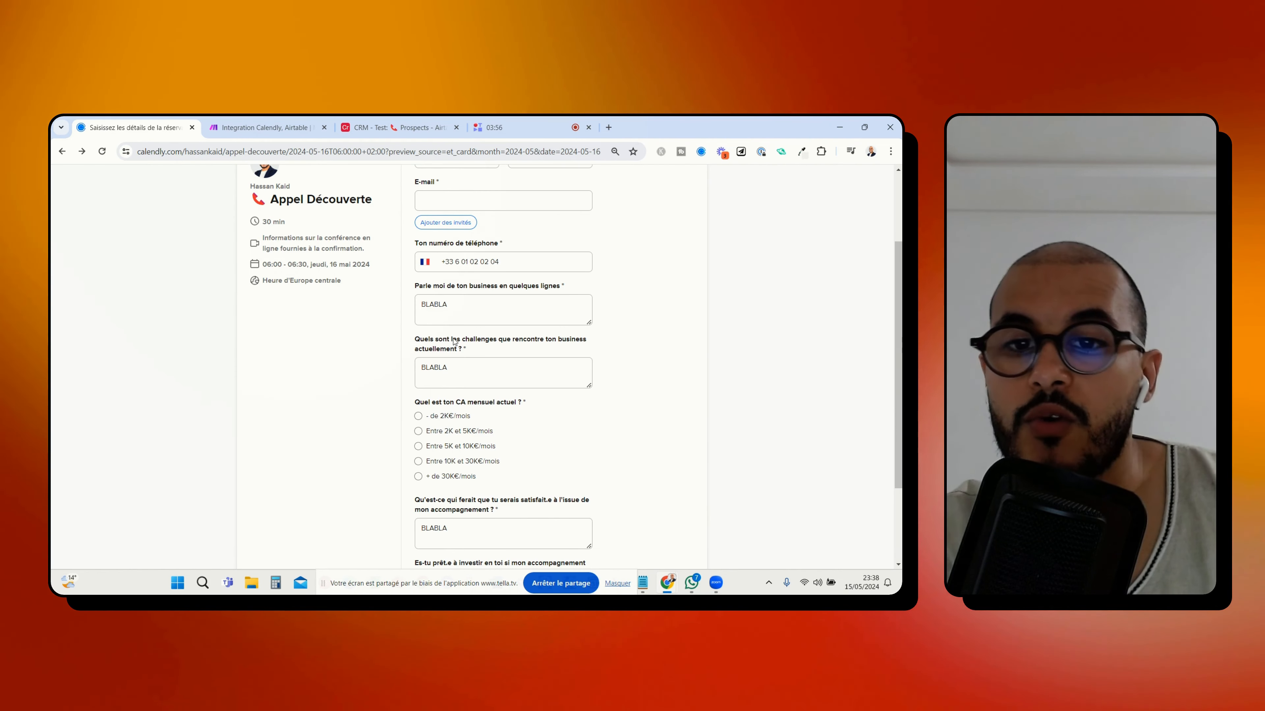
click(287, 121)
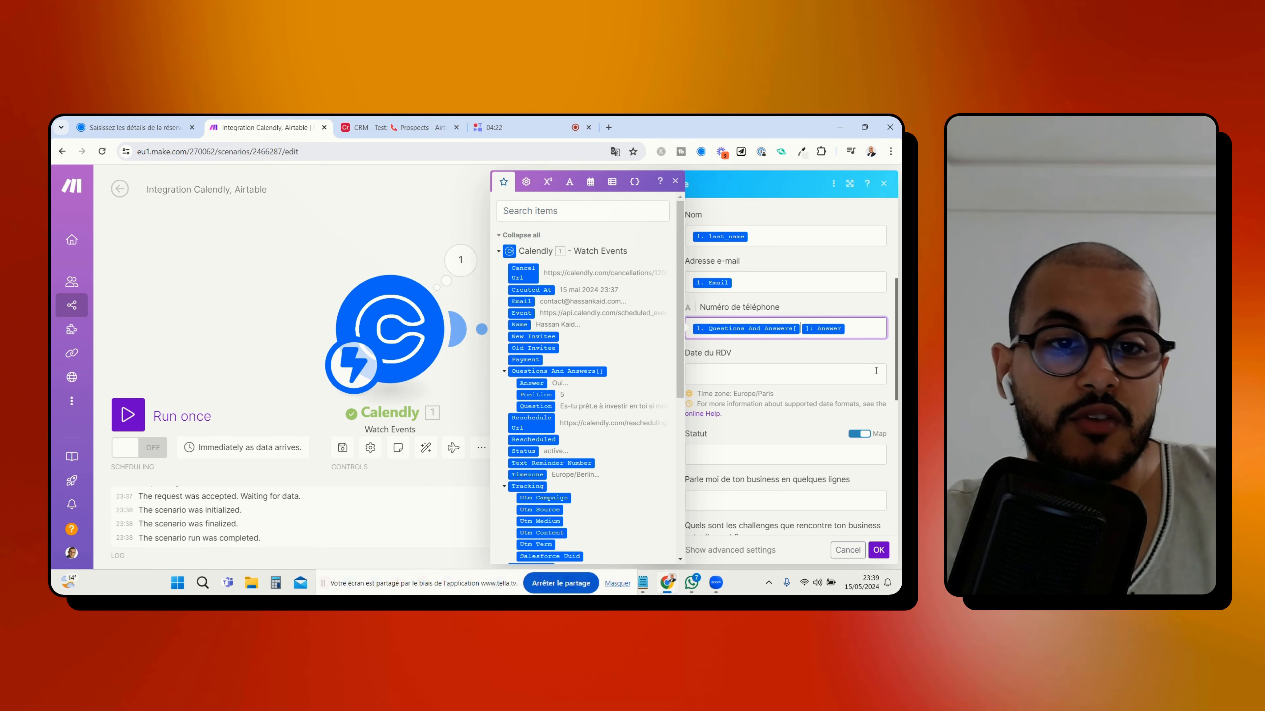
text(1)
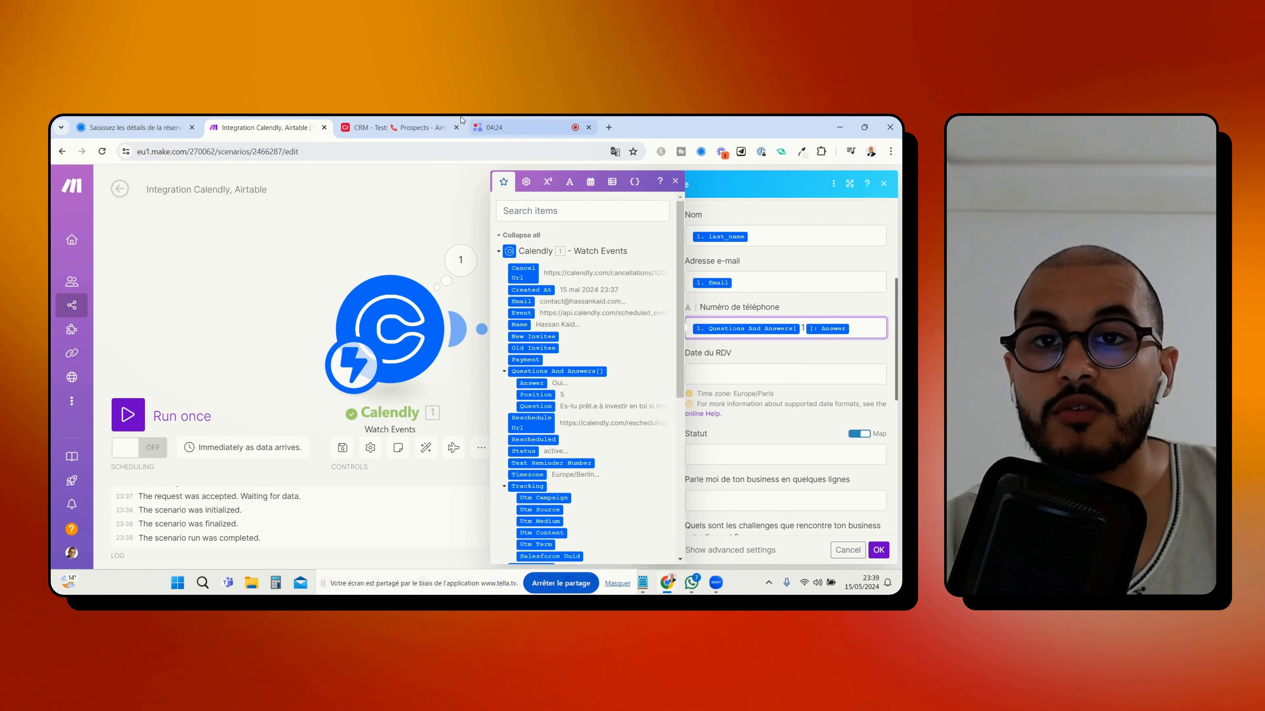
Select the Numéro de téléphone mapping for reuse and compare the Calendly form's question order with the remaining Airtable fields
click(165, 125)
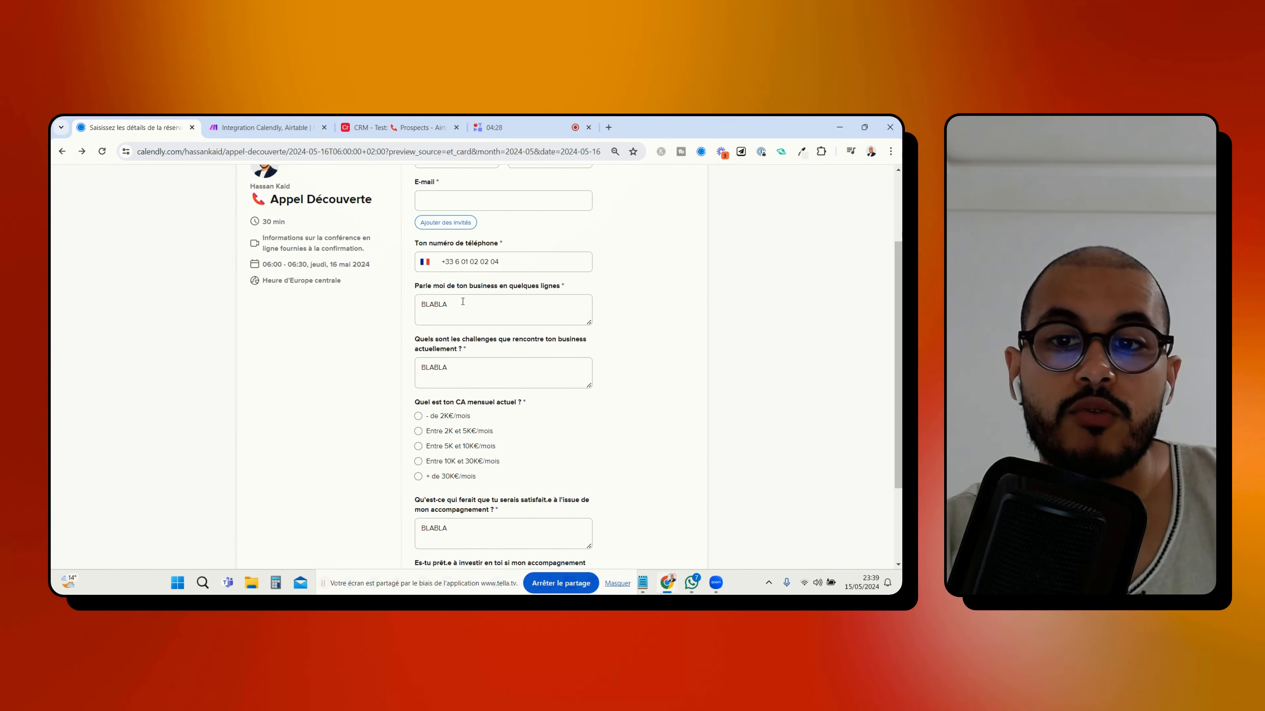
click(264, 128)
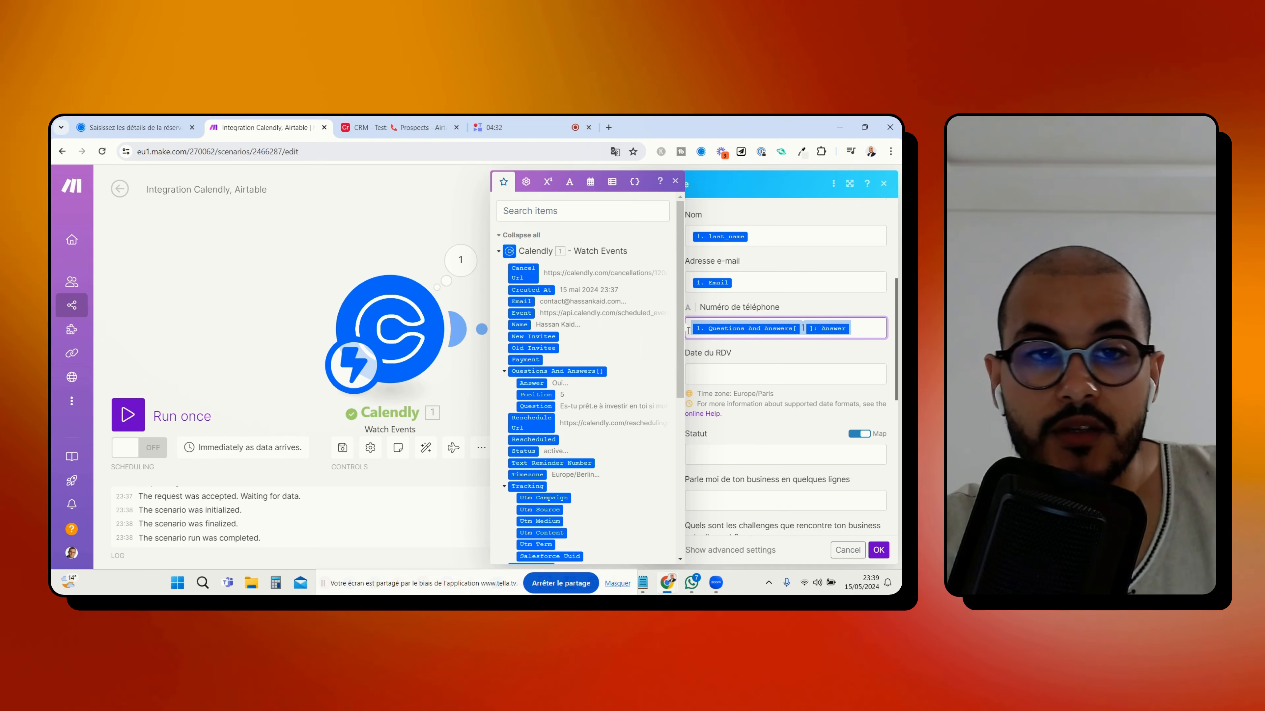
scroll(747, 349, down, 1)
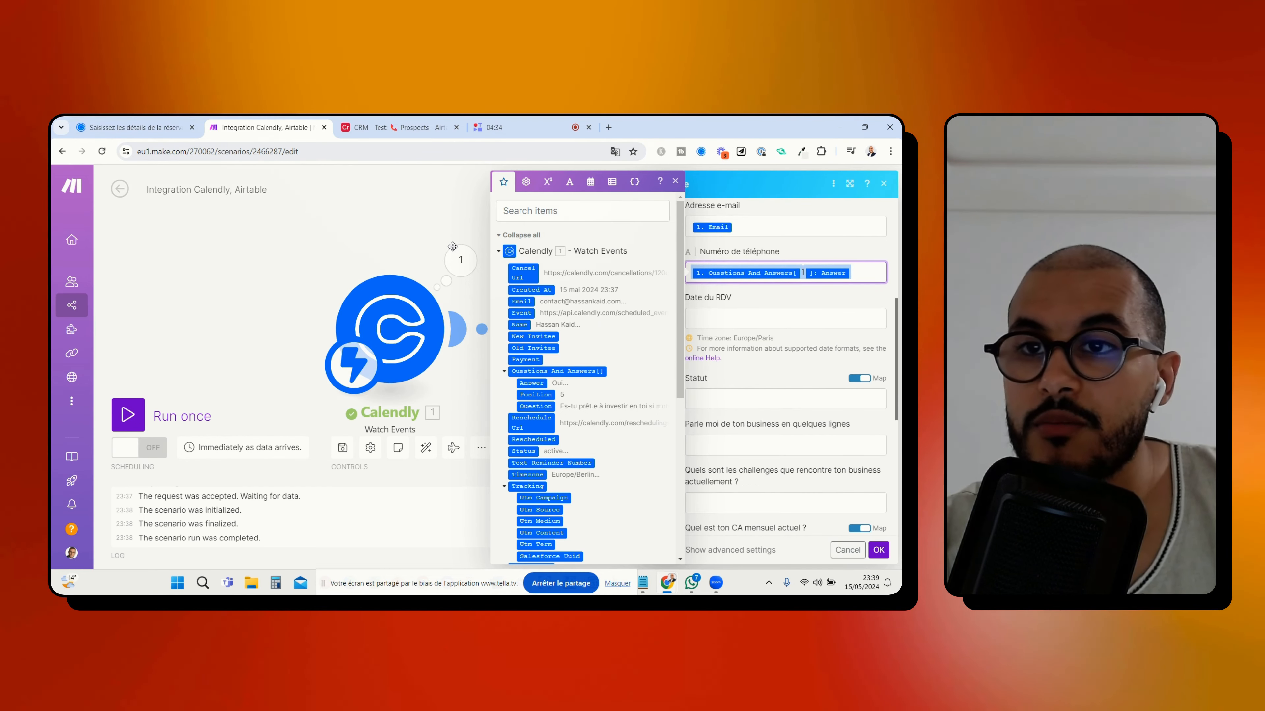
click(118, 126)
scroll(456, 344, down, 2)
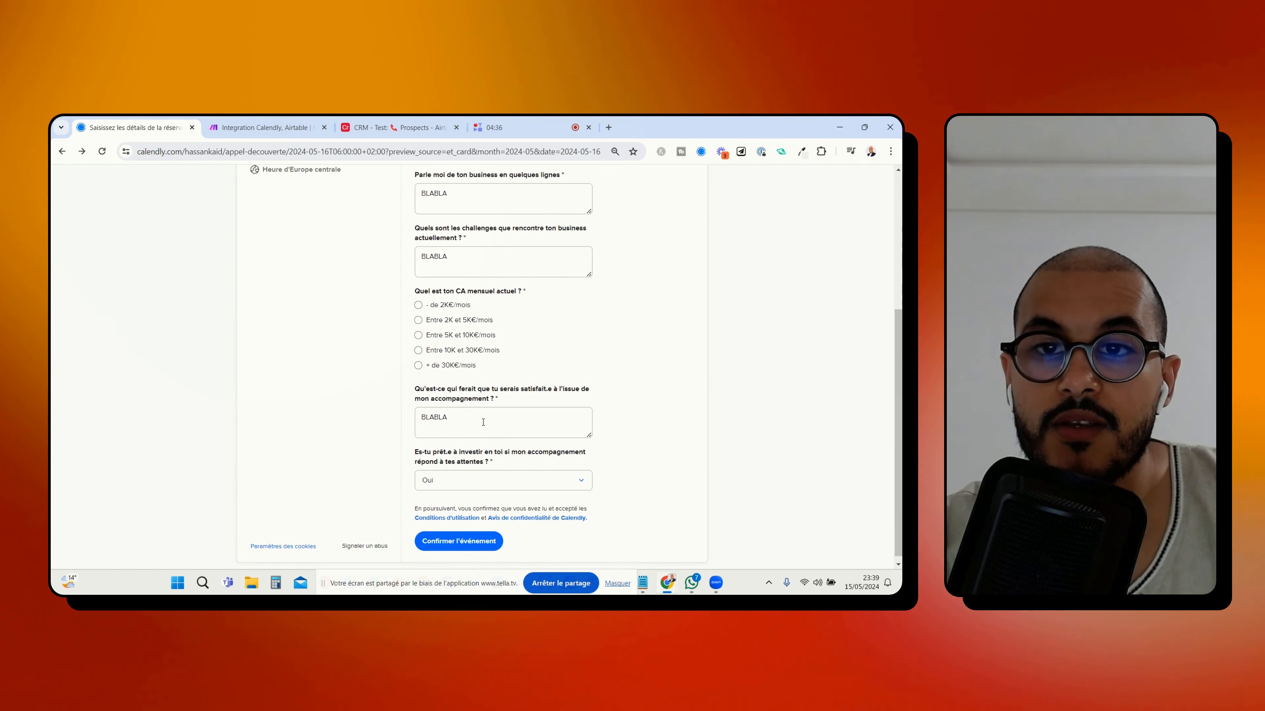
scroll(456, 345, up, 1)
click(237, 121)
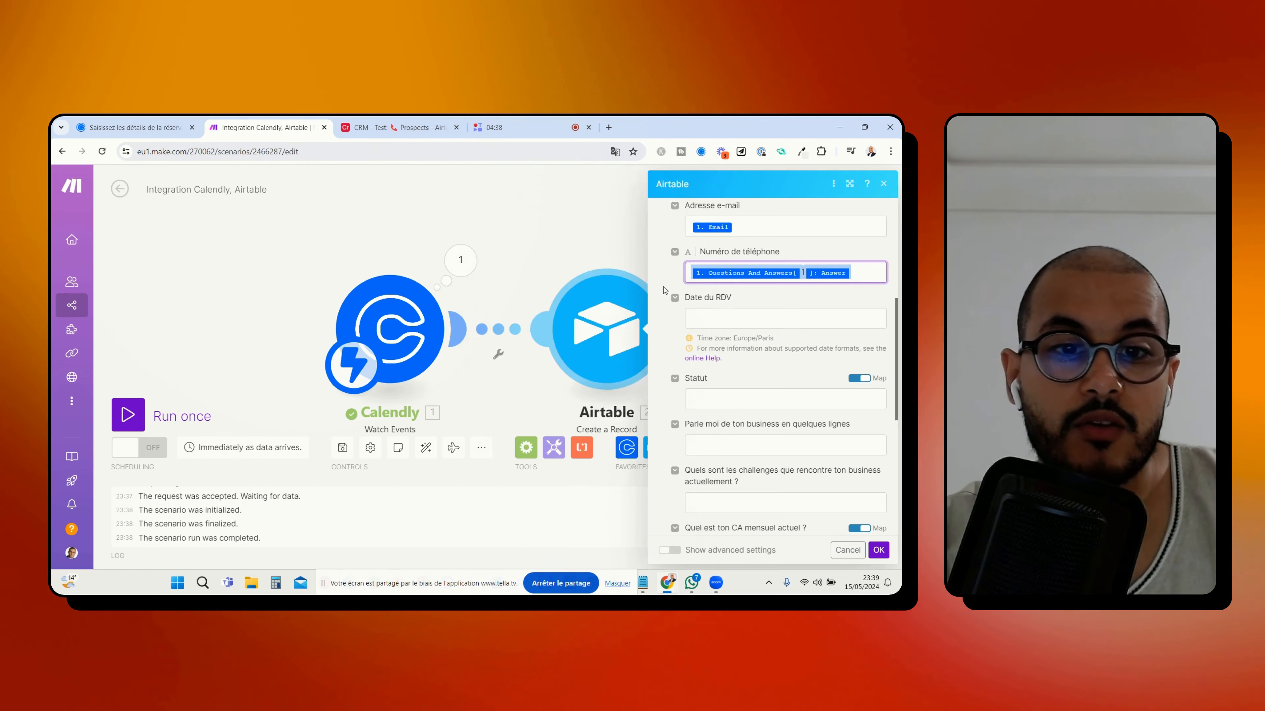
Map "Parle moi de ton business en quelques lignes" and the challenges question to the Answer of Questions And Answers[] with indexes 2 and 3
click(758, 446)
text(1. Questions And Answers[1]: Answer)
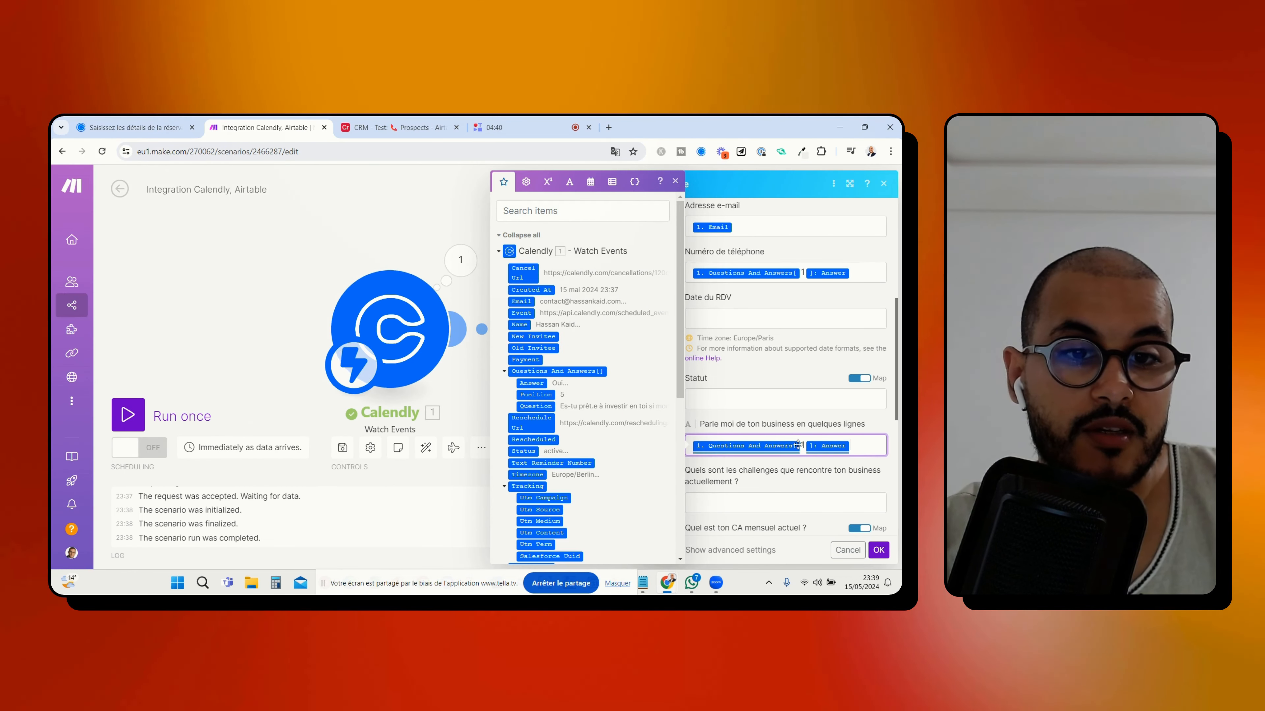
key(BackSpace)
text(2)
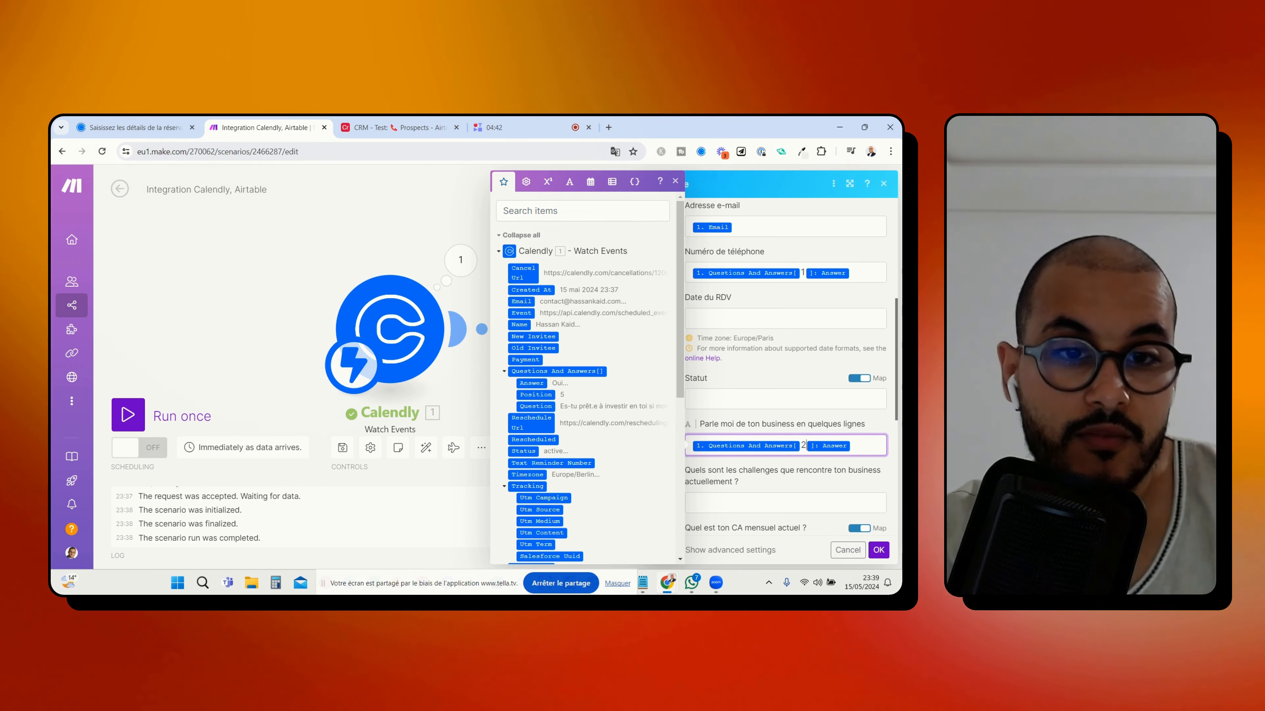
text(1. Questions And Answers[1]: Answer)
scroll(811, 506, down, 2)
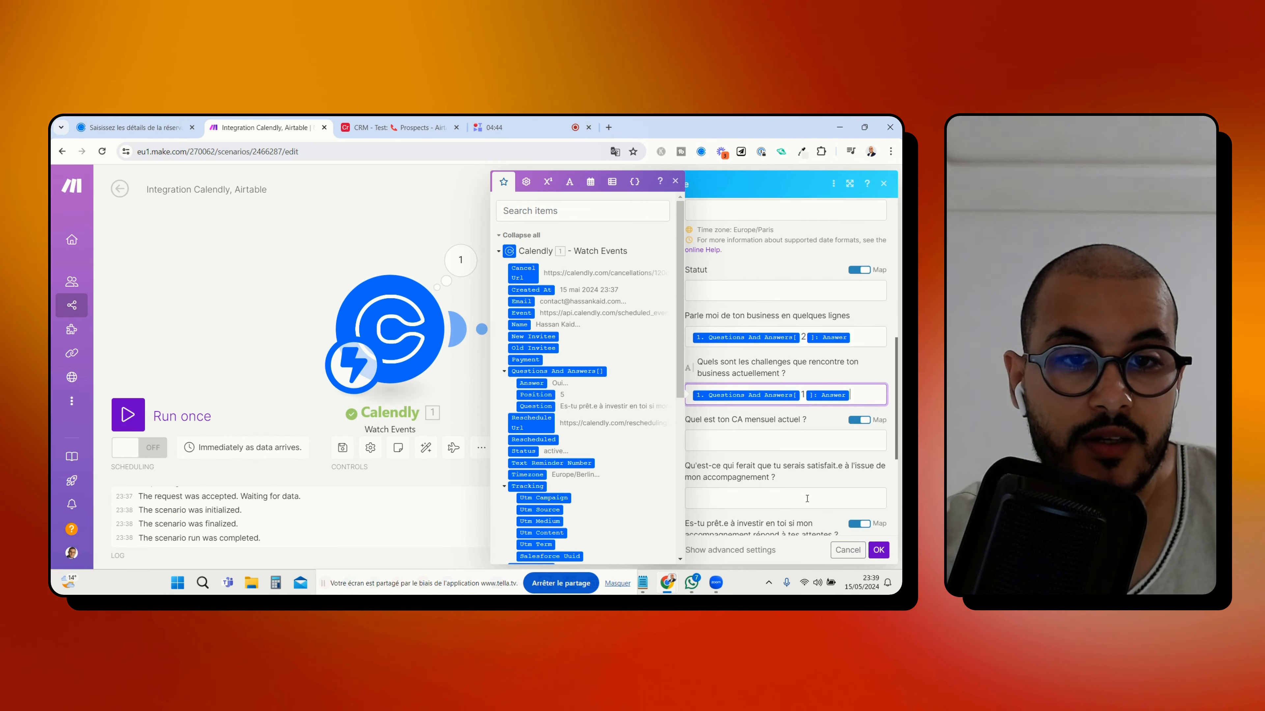
key(BackSpace)
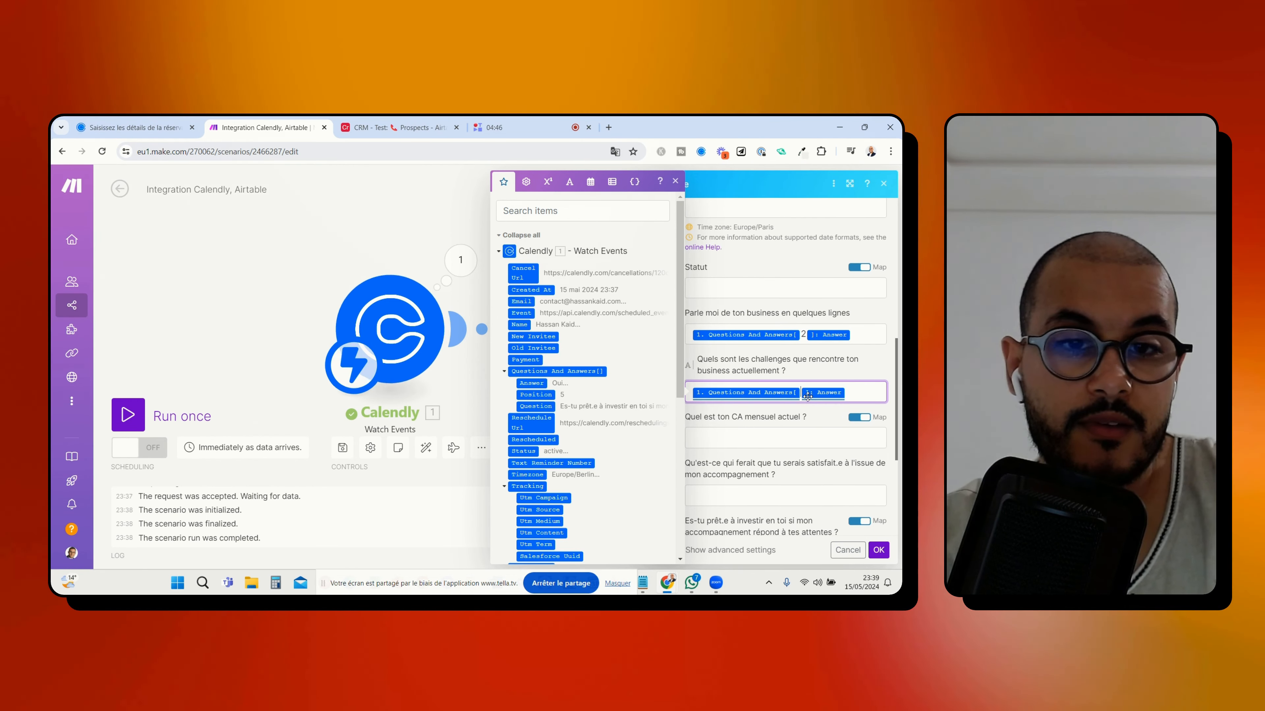
text(3)
Map "Quel est ton CA mensuel actuel ?" and the satisfaction question to the Answer of Questions And Answers[] with indexes 4 and 5
click(804, 439)
text(1. Questions And Answers[1]: Answer)
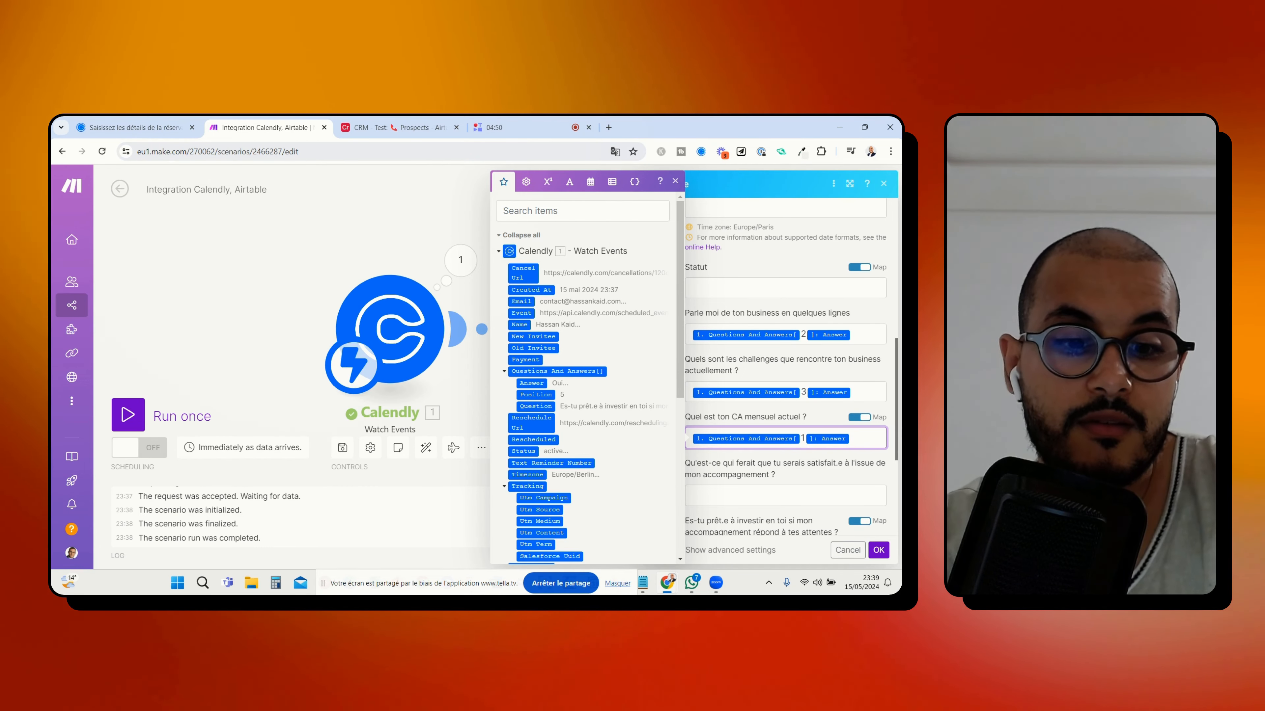
key(BackSpace)
text(4)
click(749, 493)
text(1. Questions And Answers[1]: Answer)
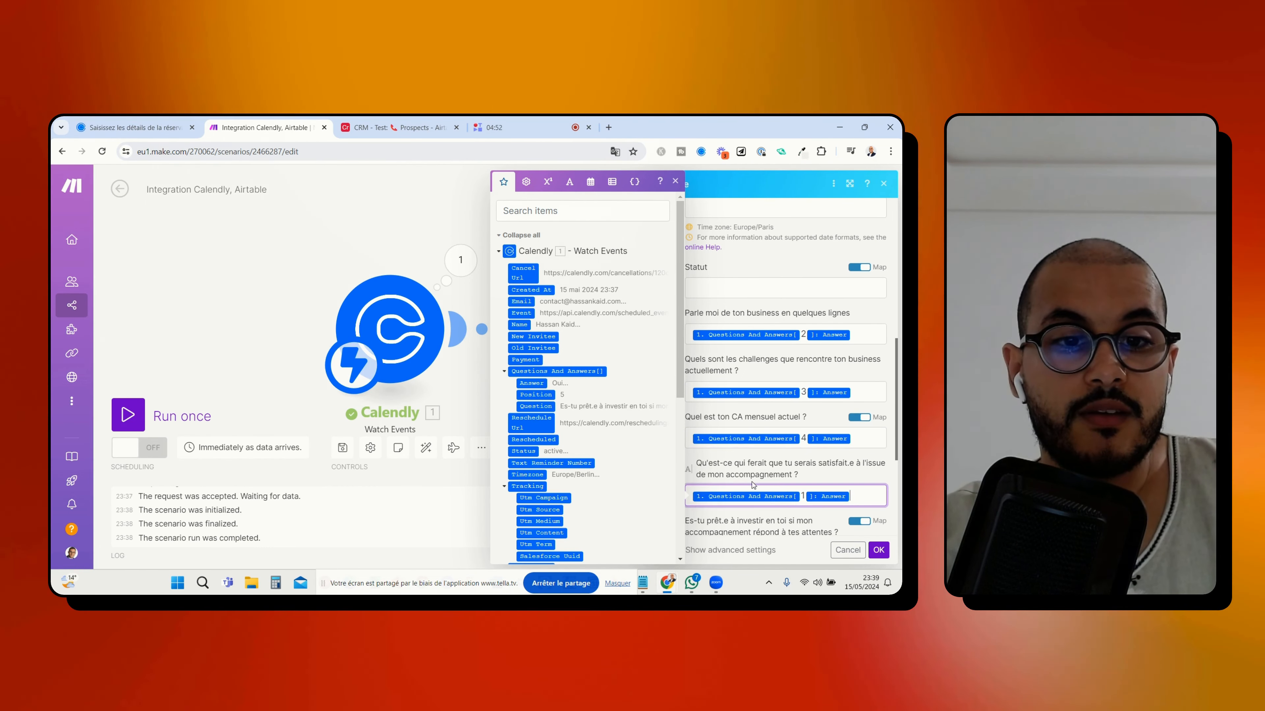
click(804, 497)
key(BackSpace)
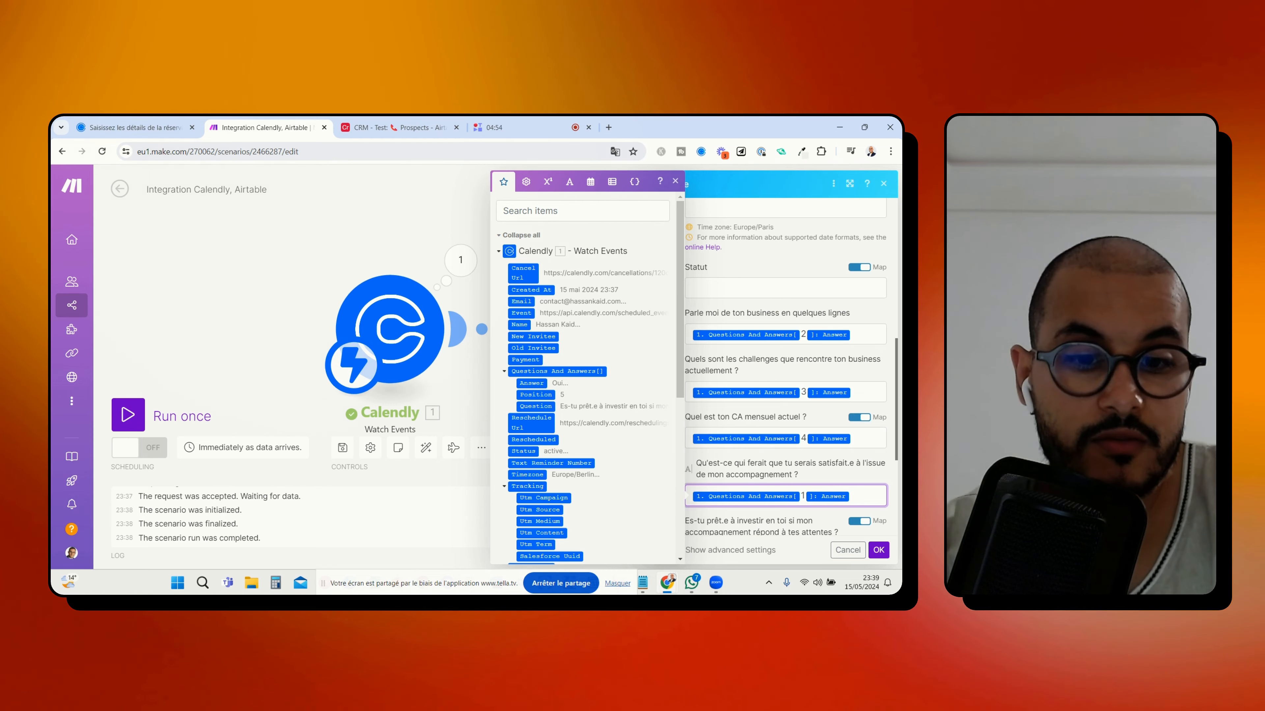
click(838, 463)
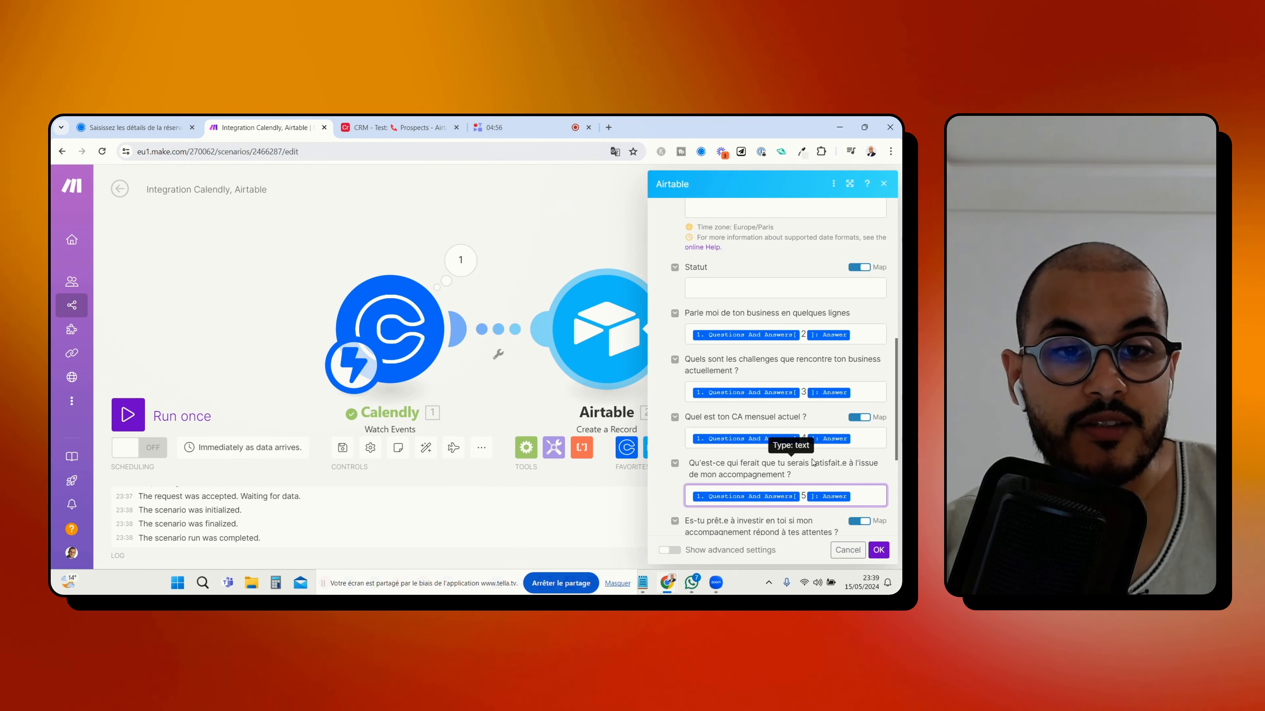
Check the Calendly form's question order and map the "Es-tu prêt.e à investir" field to the Answer of Questions And Answers[] with index 6
scroll(836, 458, down, 2)
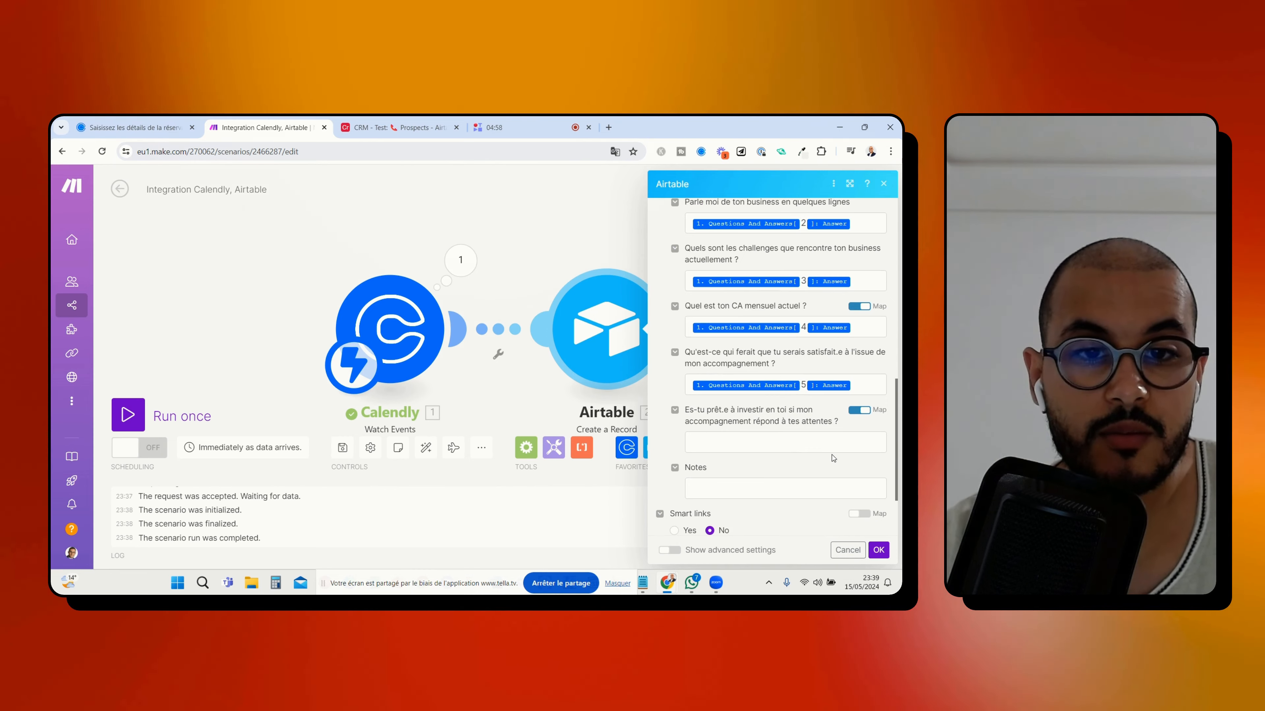
click(798, 449)
text(1. Questions And Answers[1]: Answer)
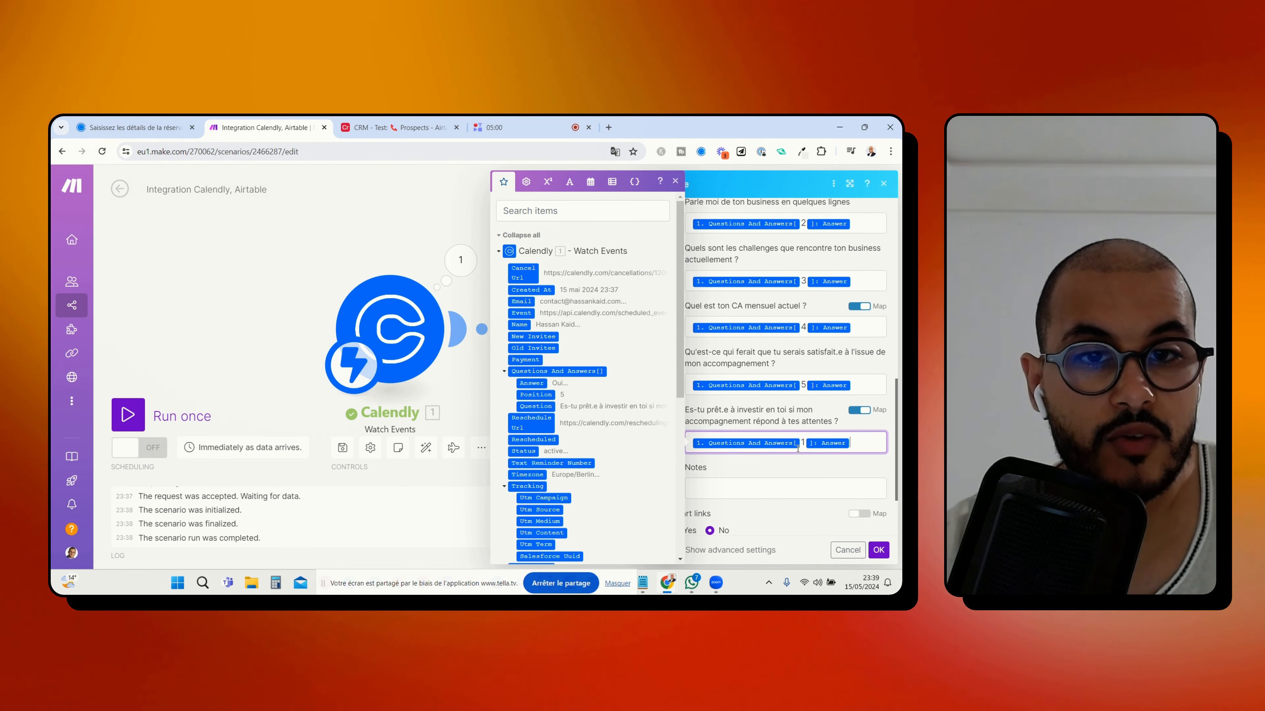
click(149, 128)
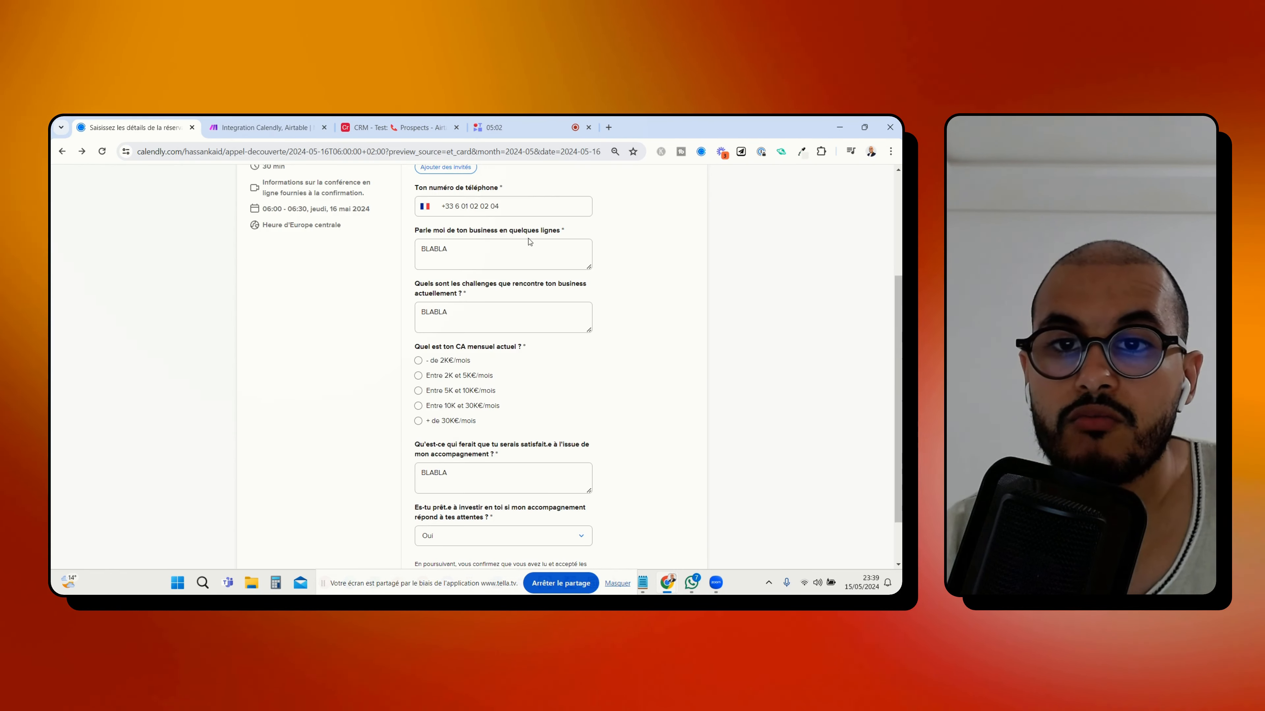
scroll(489, 314, up, 2)
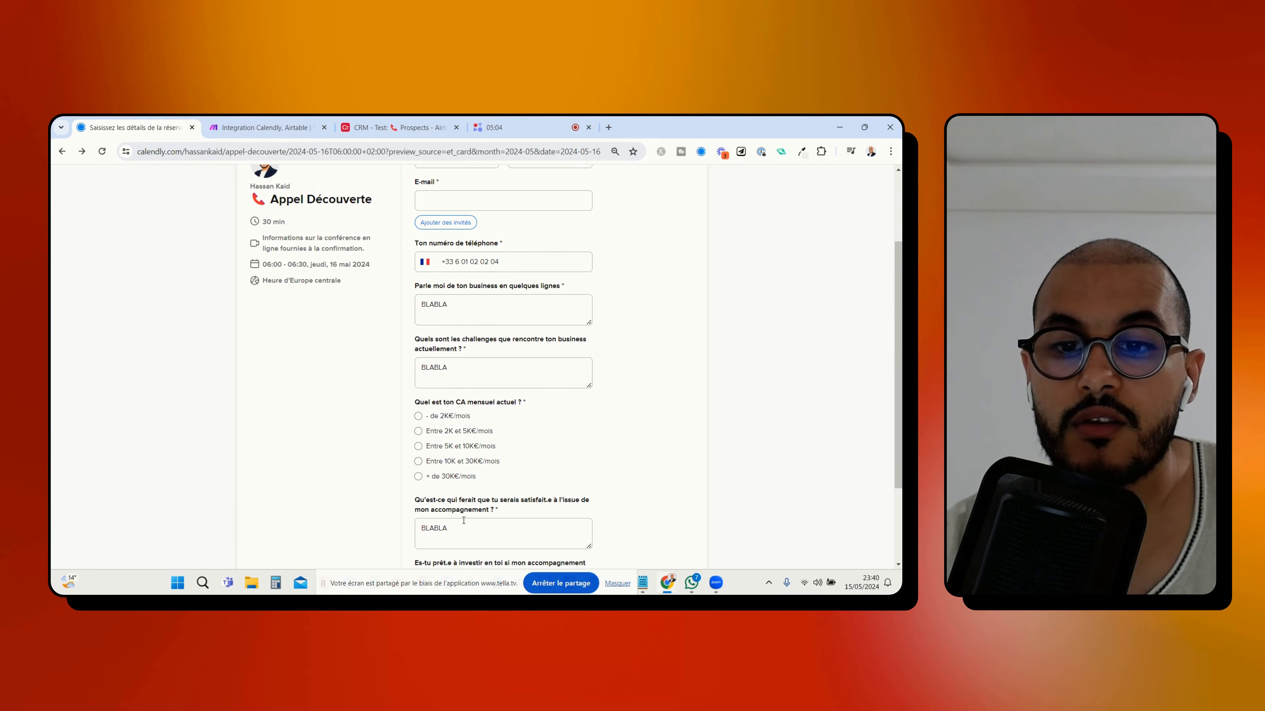
scroll(489, 315, down, 2)
click(261, 128)
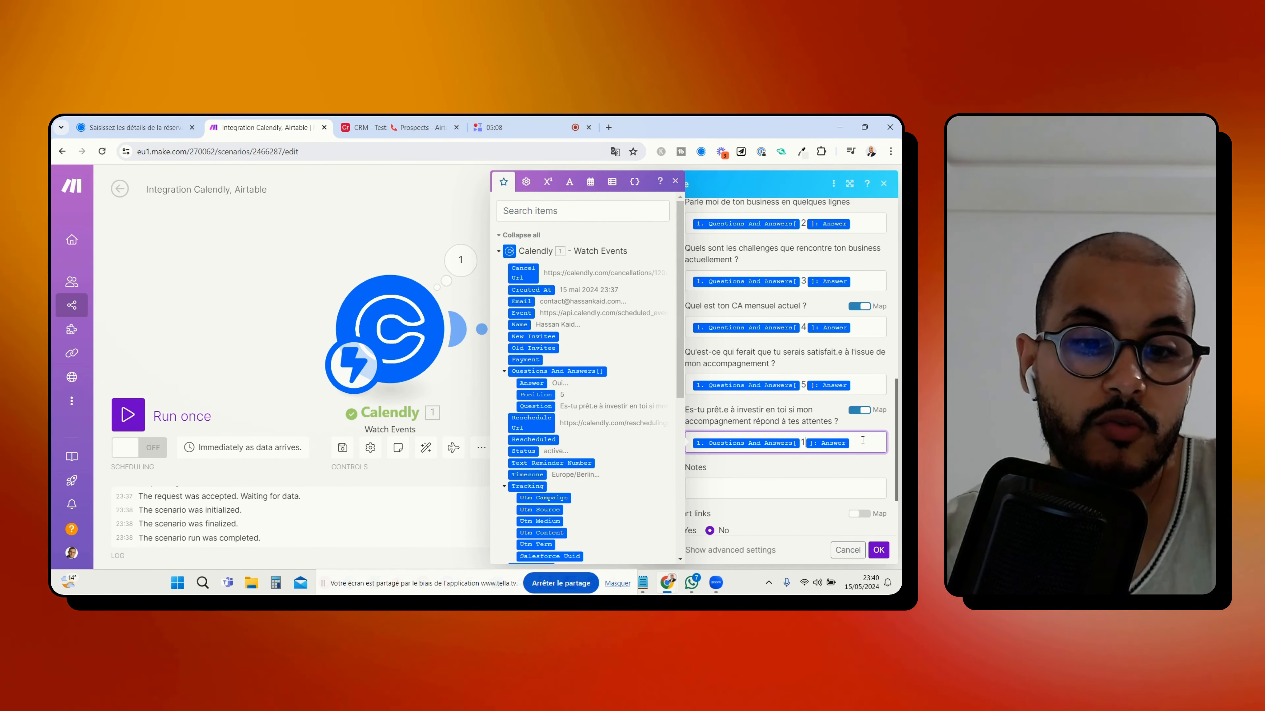
key(BackSpace)
text(6)
click(742, 485)
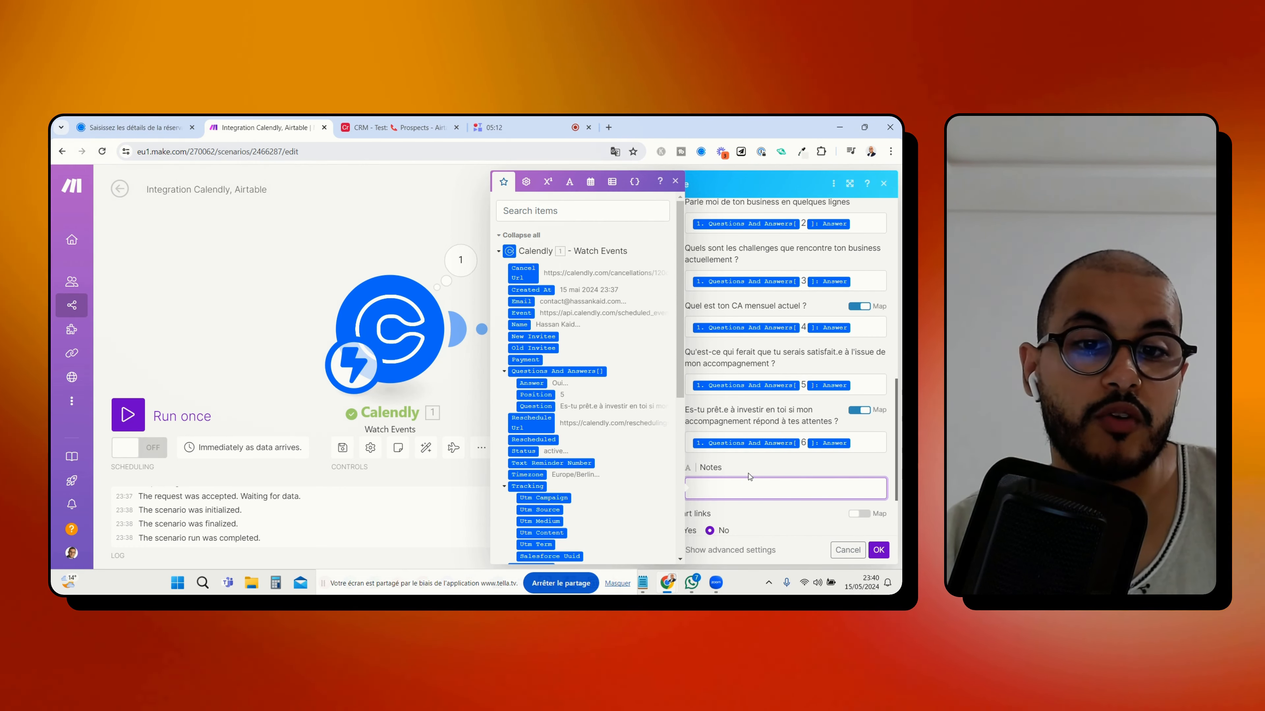
click(749, 476)
Review the Statut field's select options and default option in the Airtable Prospects table, and save the field
scroll(765, 479, up, 3)
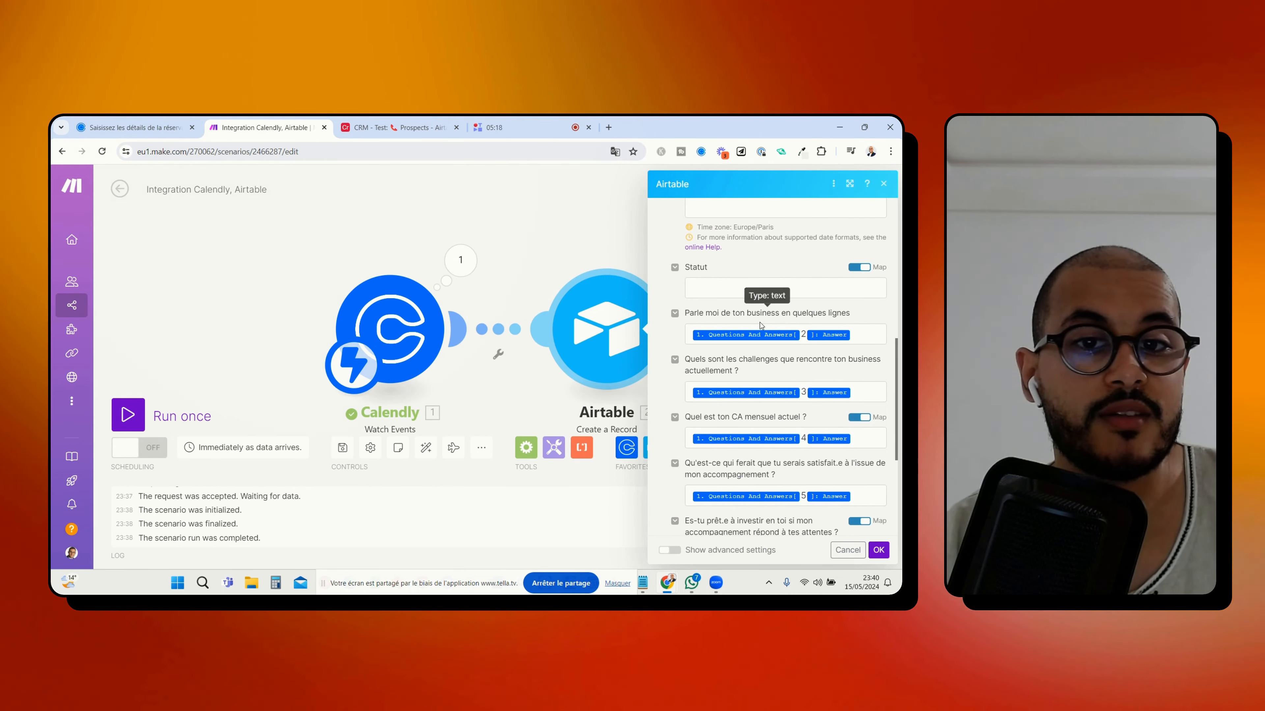
scroll(711, 335, up, 1)
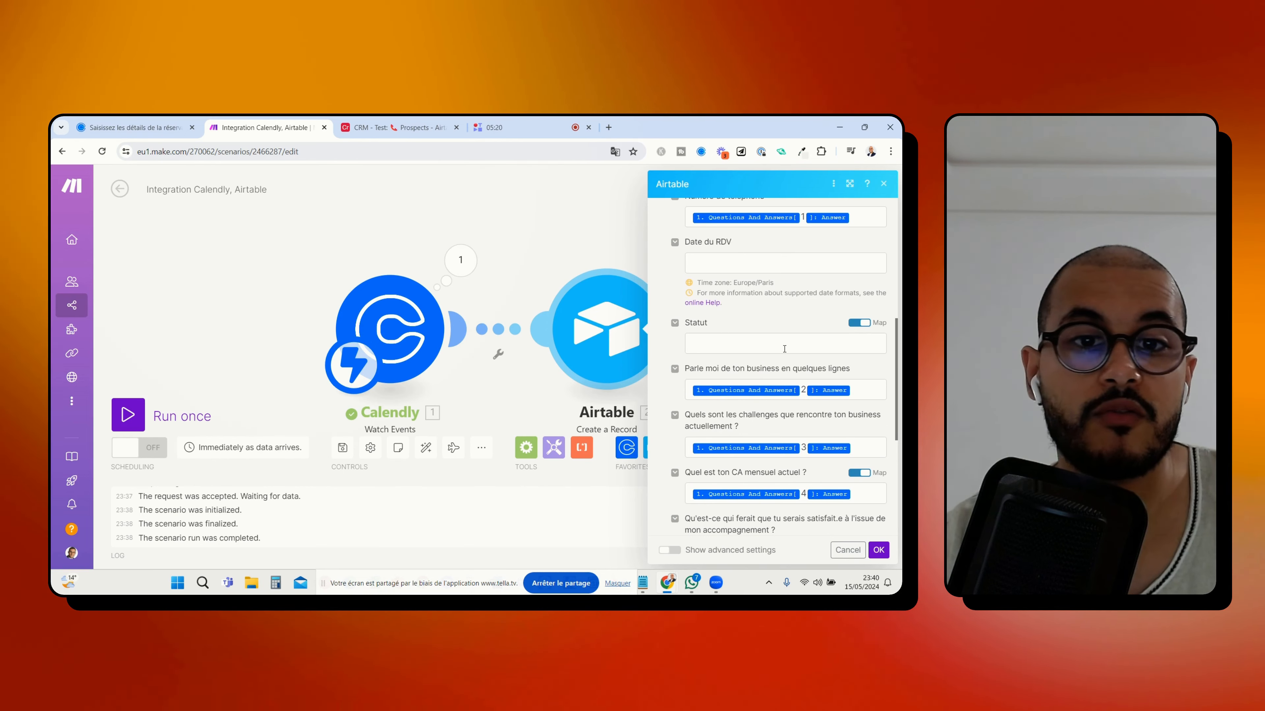
click(398, 128)
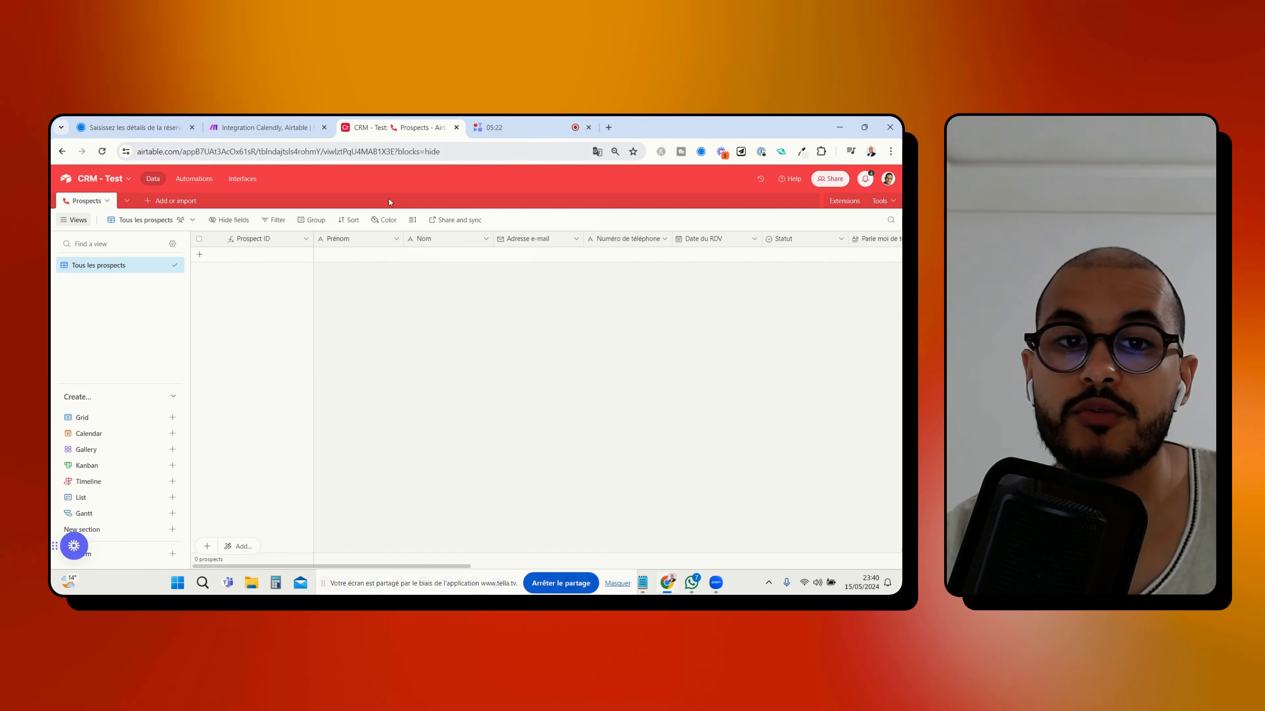
scroll(506, 392, right, 4)
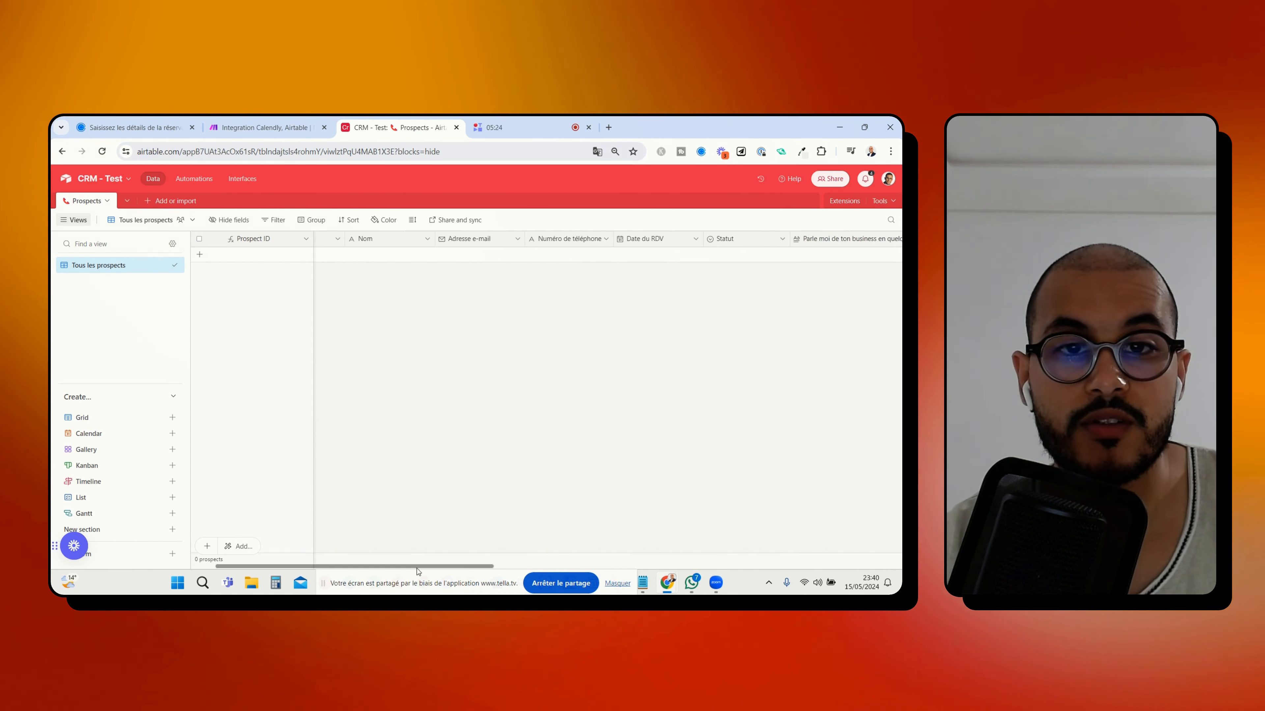
click(660, 241)
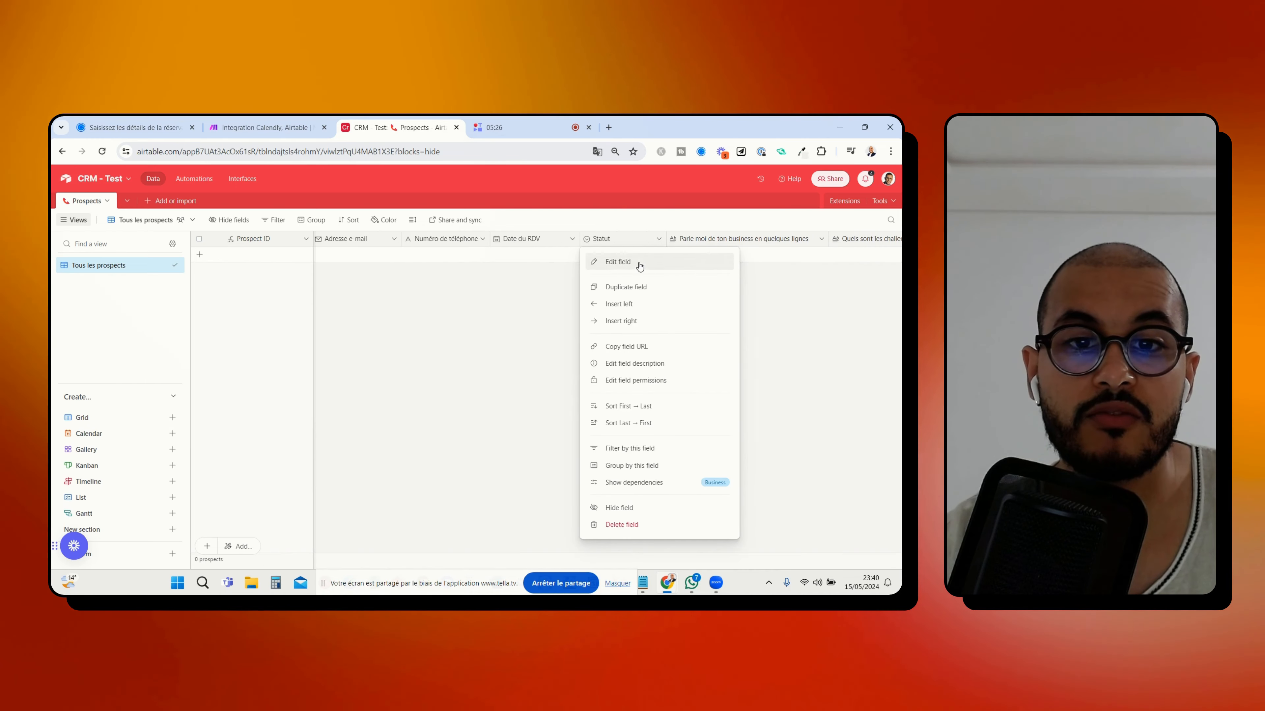
click(641, 263)
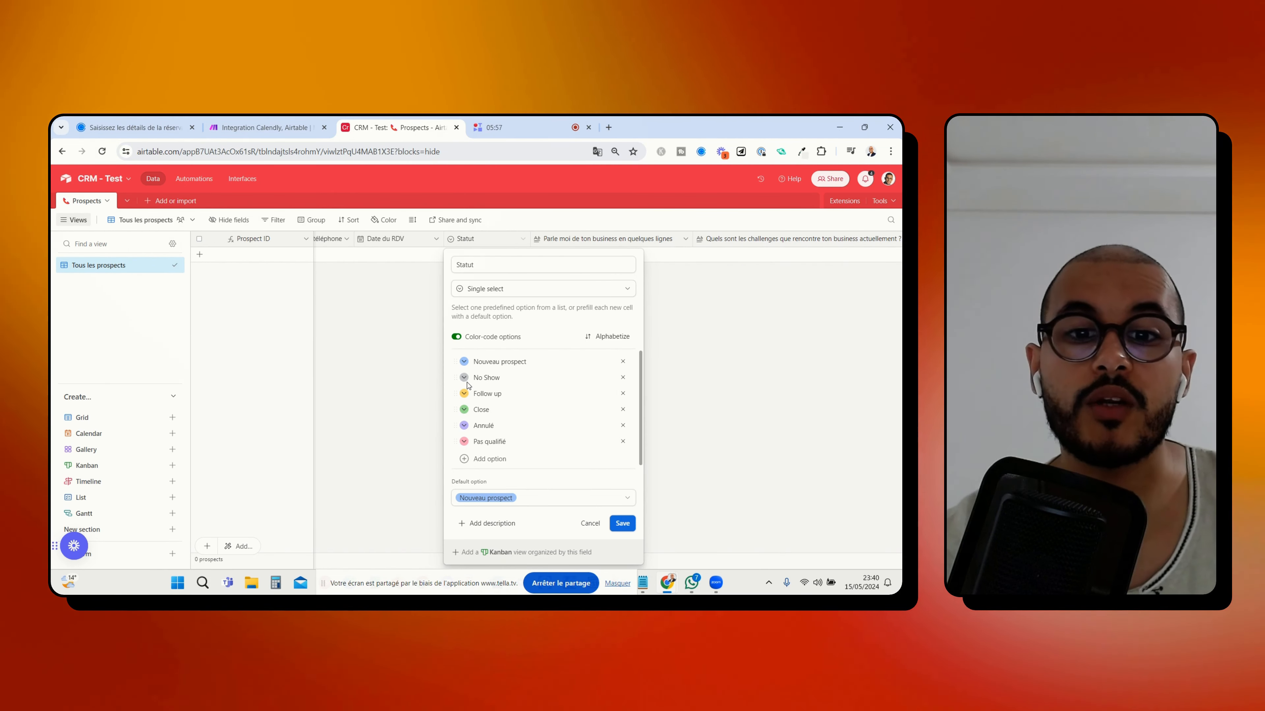
click(620, 523)
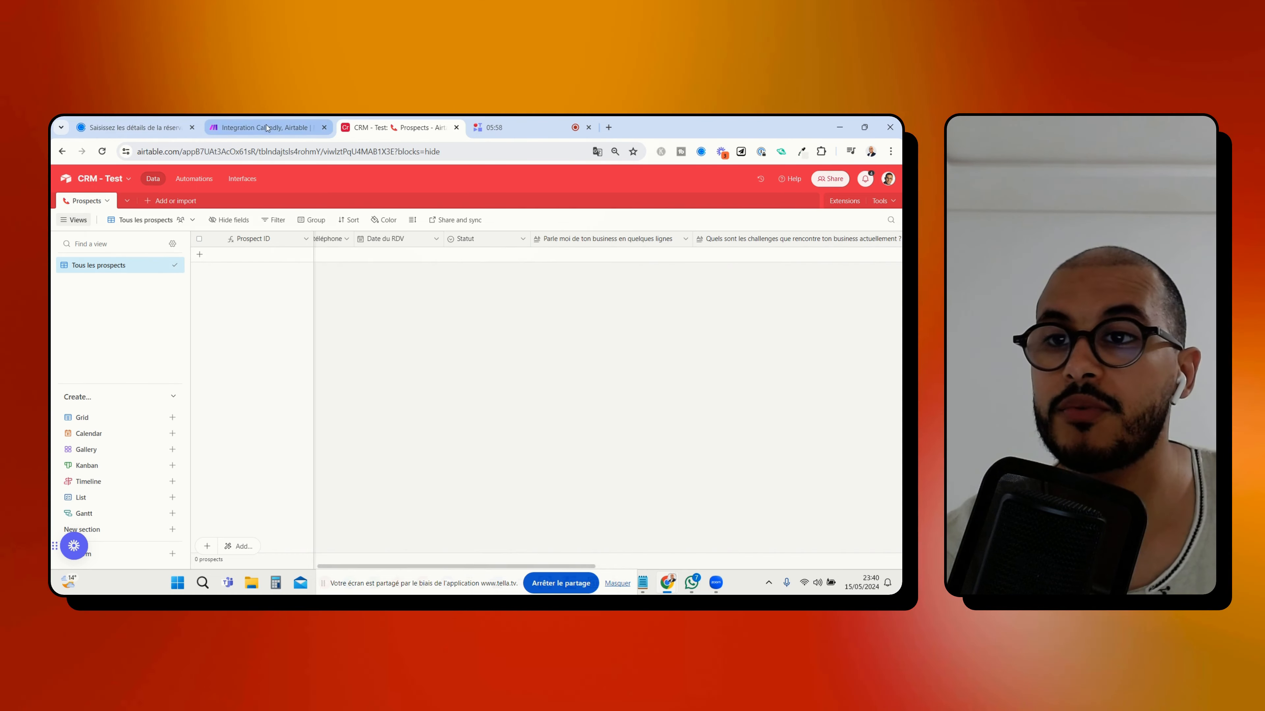
In Make, map Date du RDV to Calendly's scheduled_event start_time, leave Statut empty, and confirm the Airtable module
click(264, 127)
scroll(736, 414, down, 3)
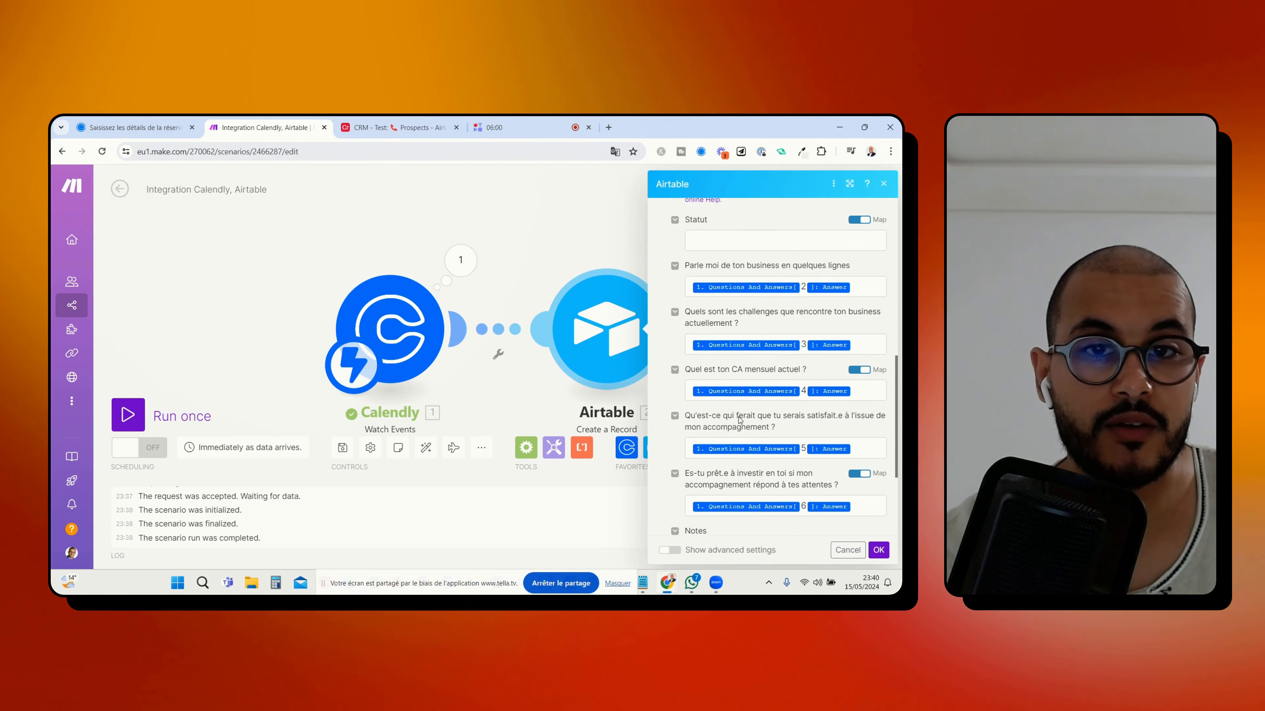
scroll(736, 413, up, 2)
scroll(735, 413, up, 1)
click(717, 323)
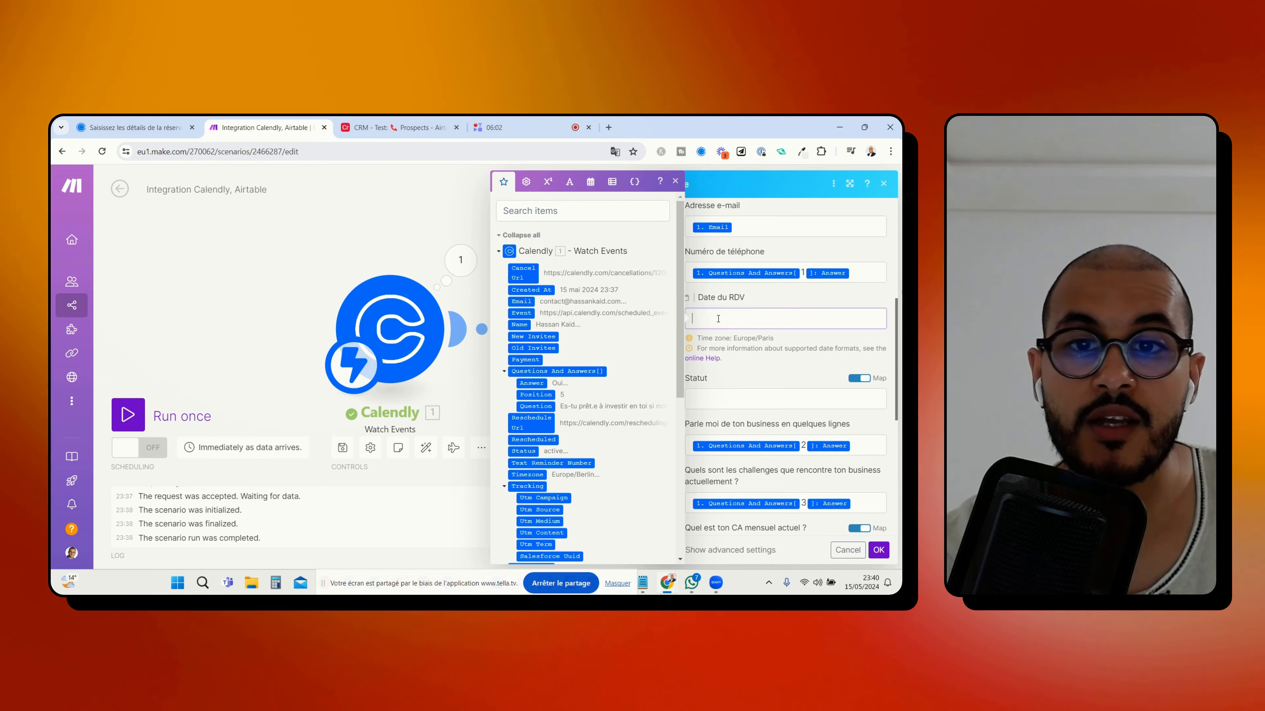
scroll(571, 300, down, 6)
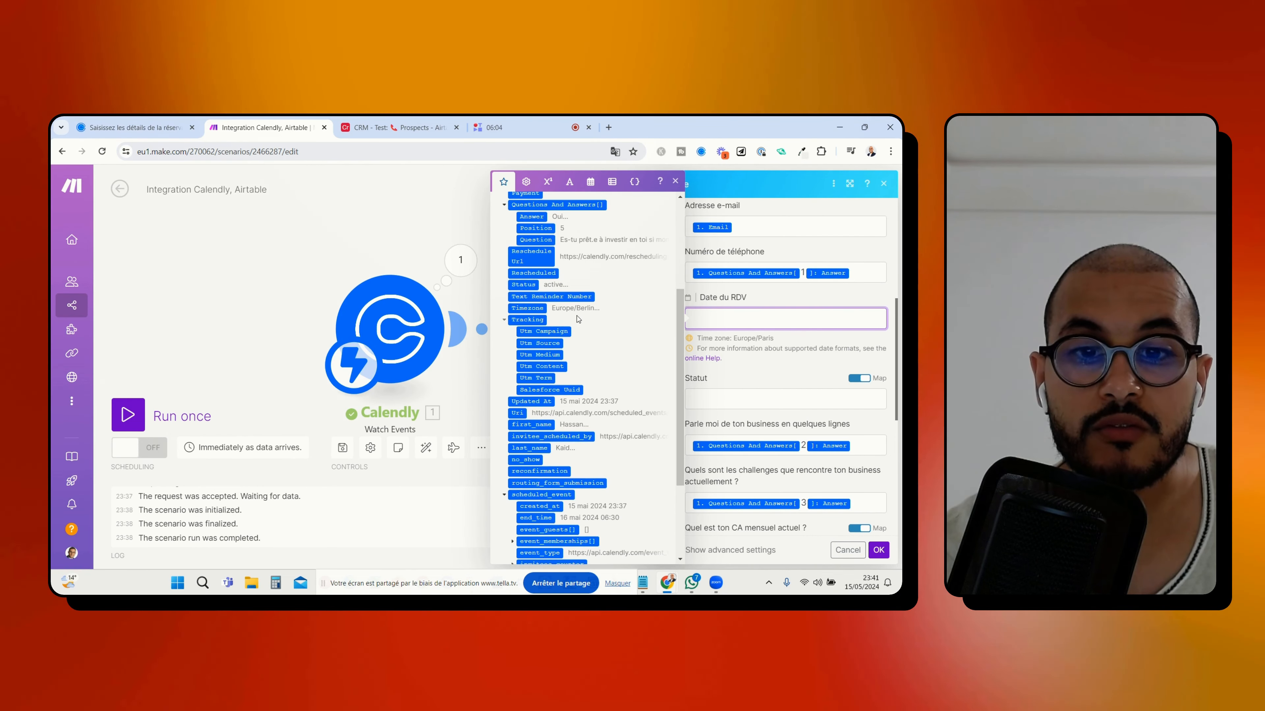
scroll(625, 391, down, 1)
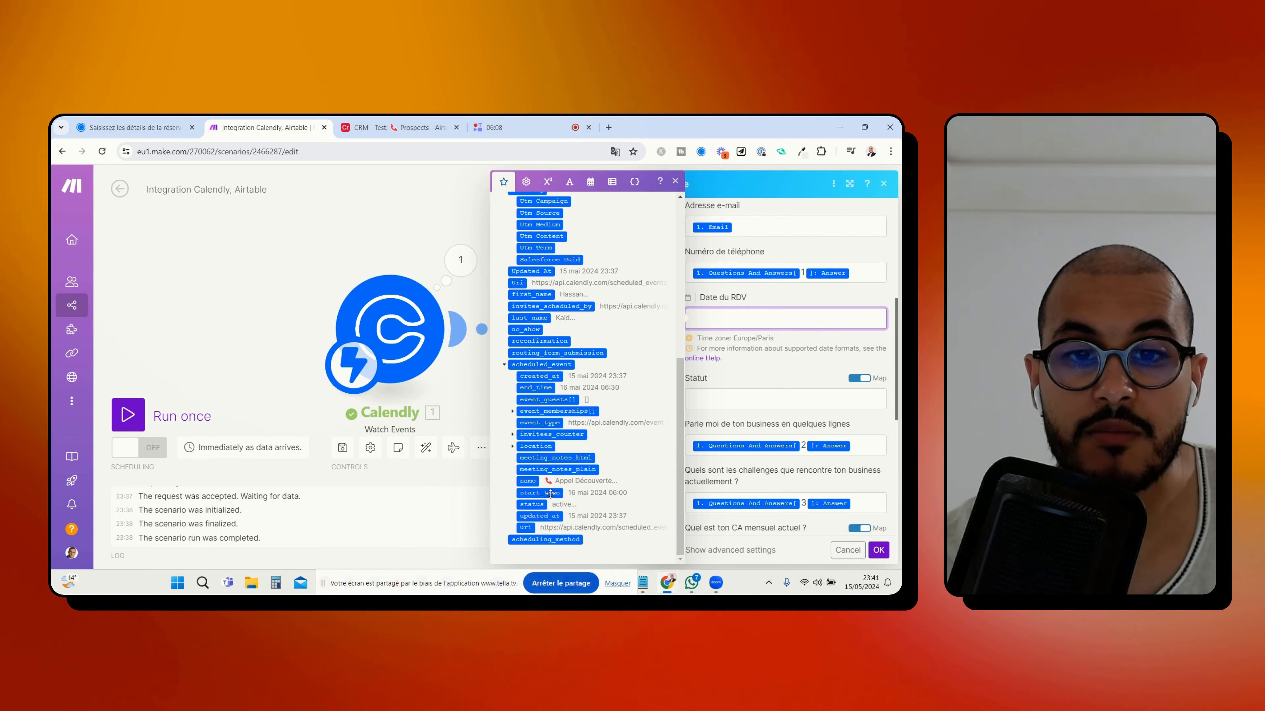
click(546, 493)
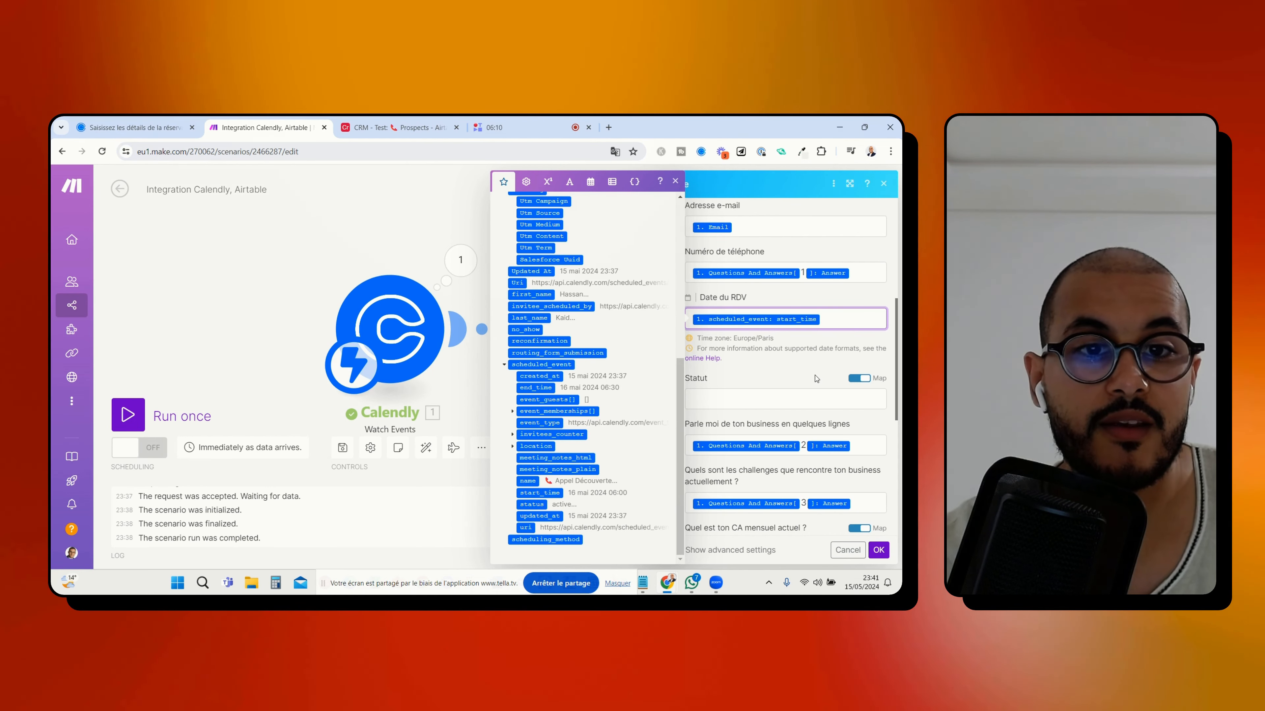
click(801, 367)
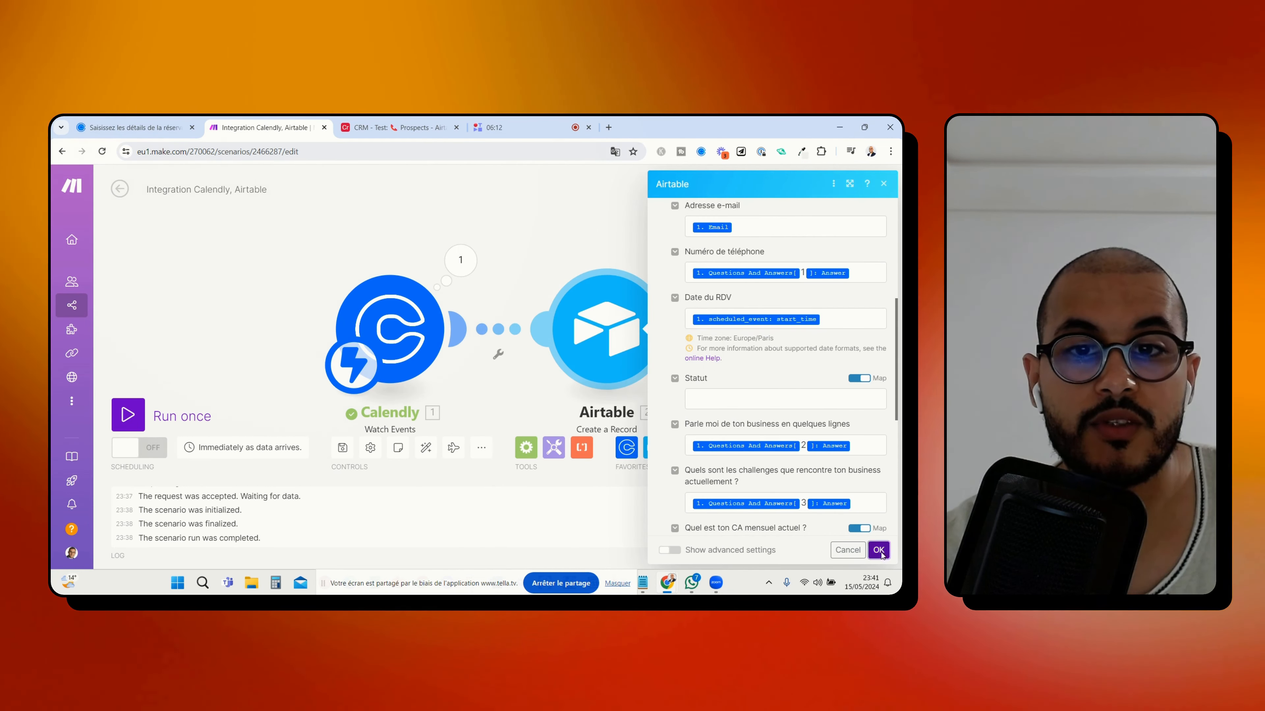
click(878, 550)
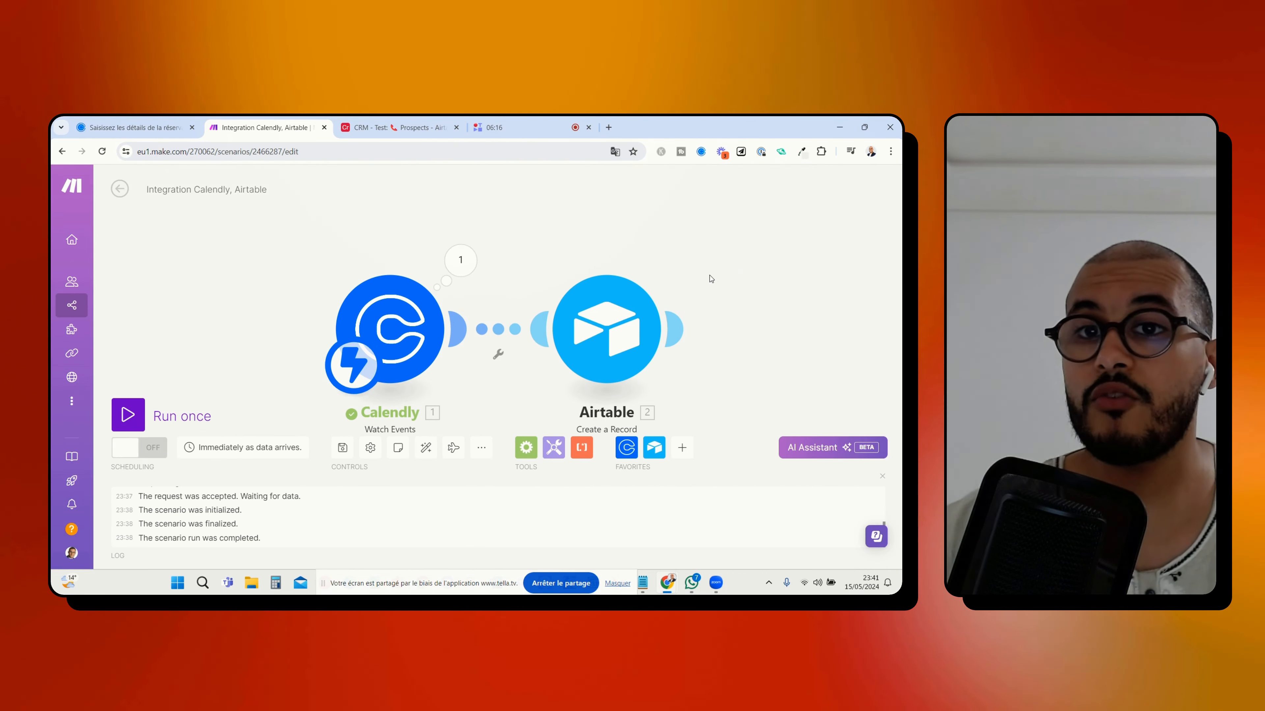
Run the scenario once and choose the 06:00 slot on Saturday 18 May 2024 on the Calendly booking page
click(137, 417)
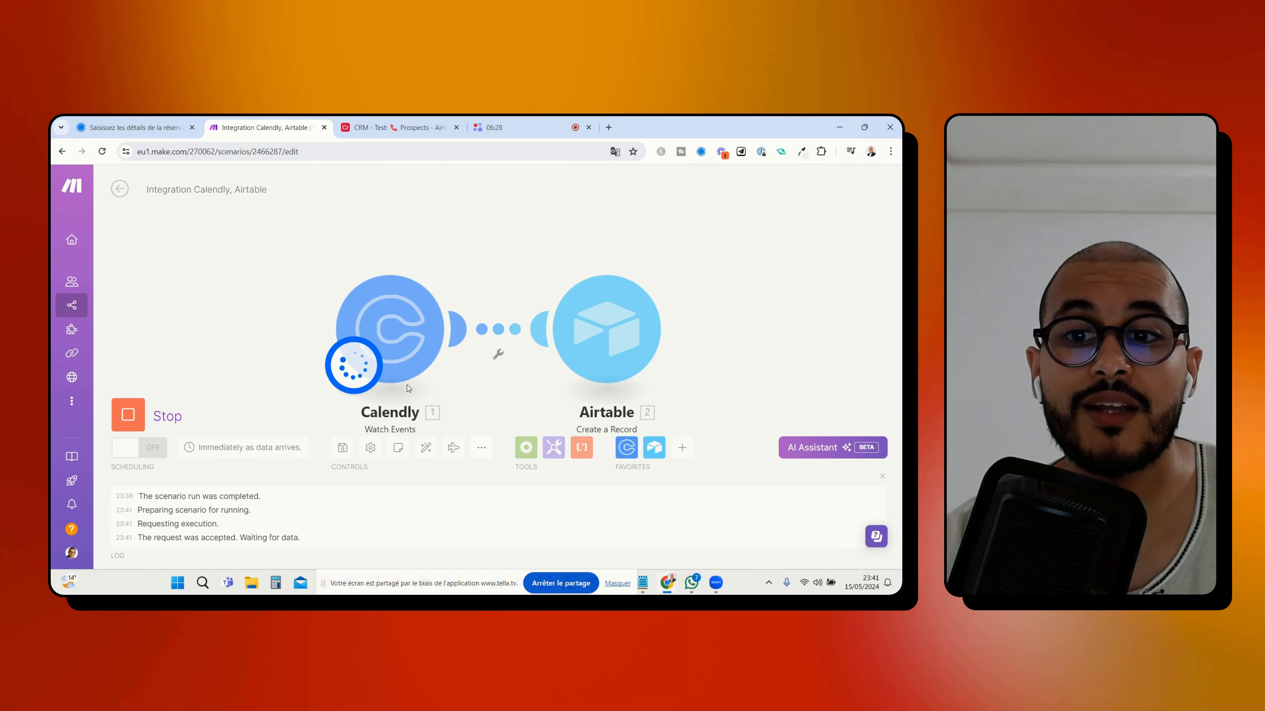
click(172, 127)
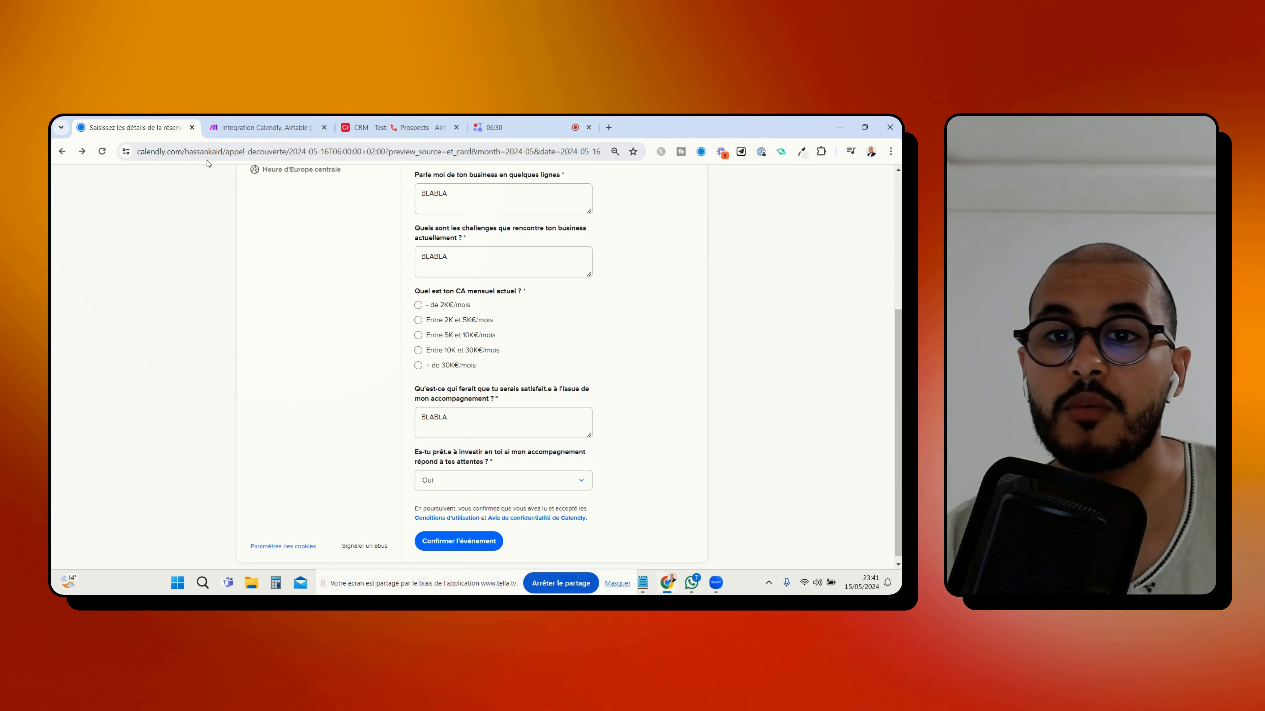
scroll(417, 310, up, 5)
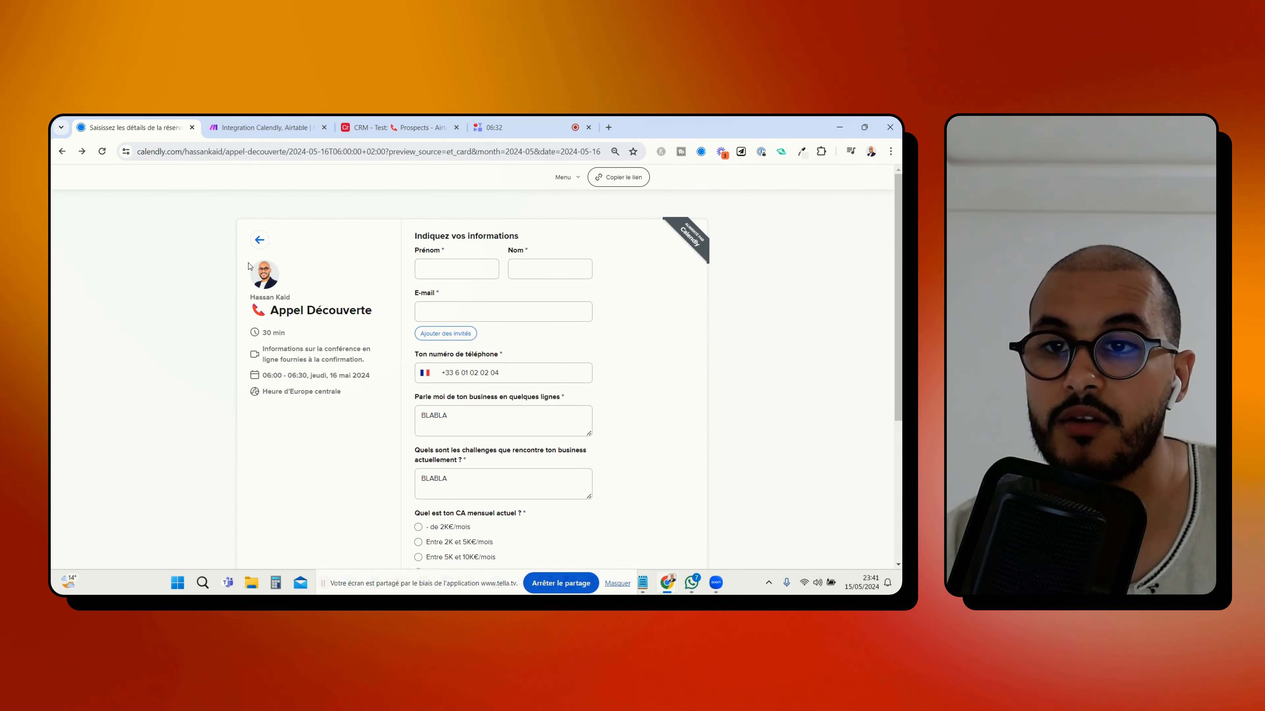
click(259, 241)
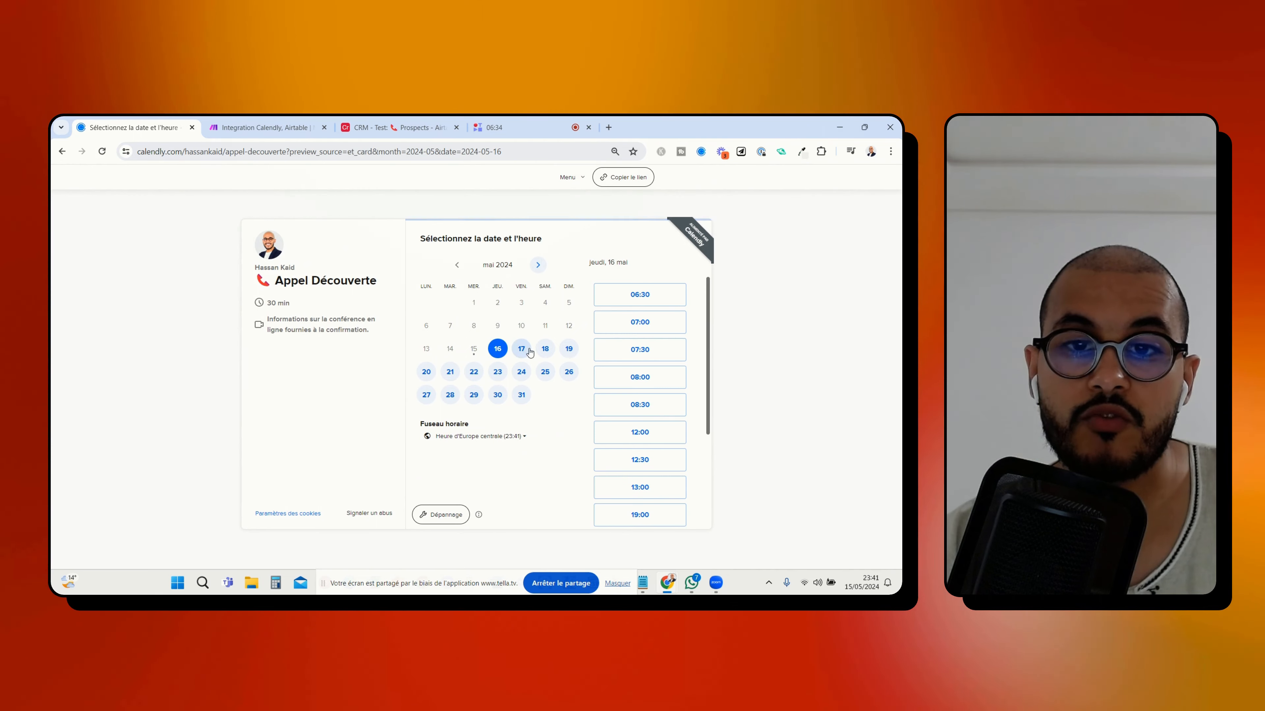
click(546, 350)
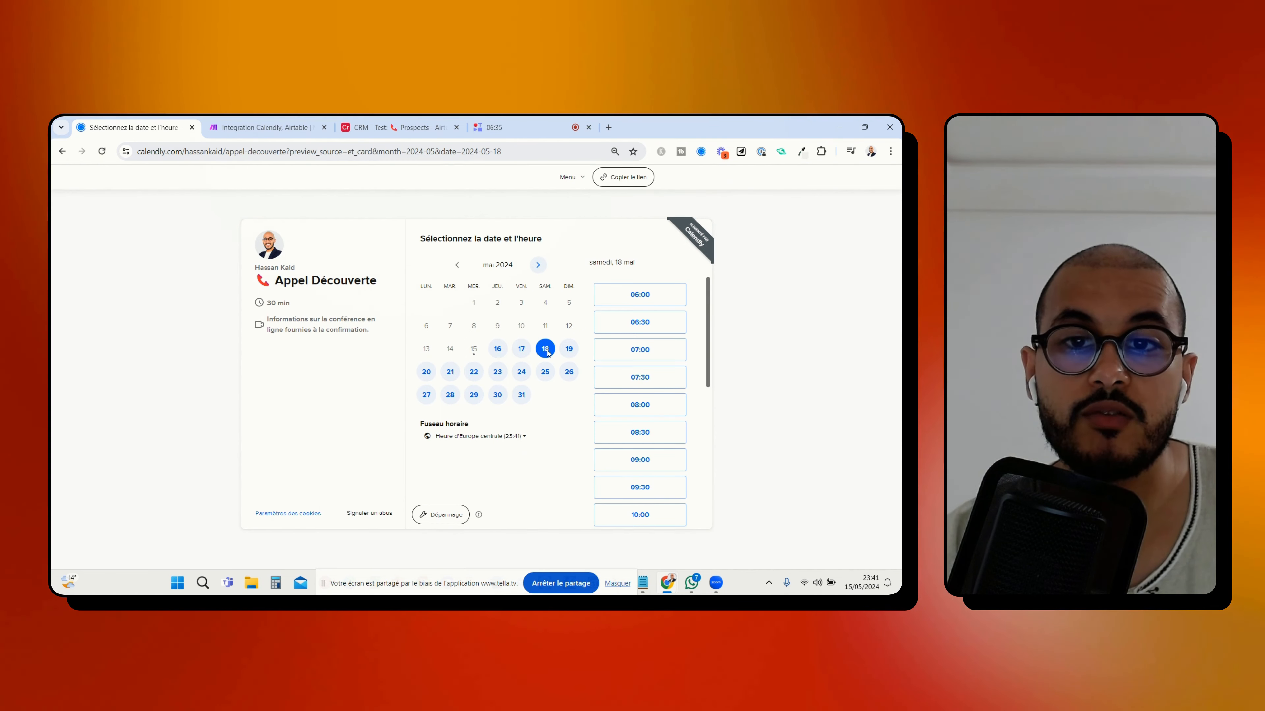
click(641, 298)
click(664, 295)
Enter the invitee's first name, last name and e-mail in the Calendly booking form
click(446, 271)
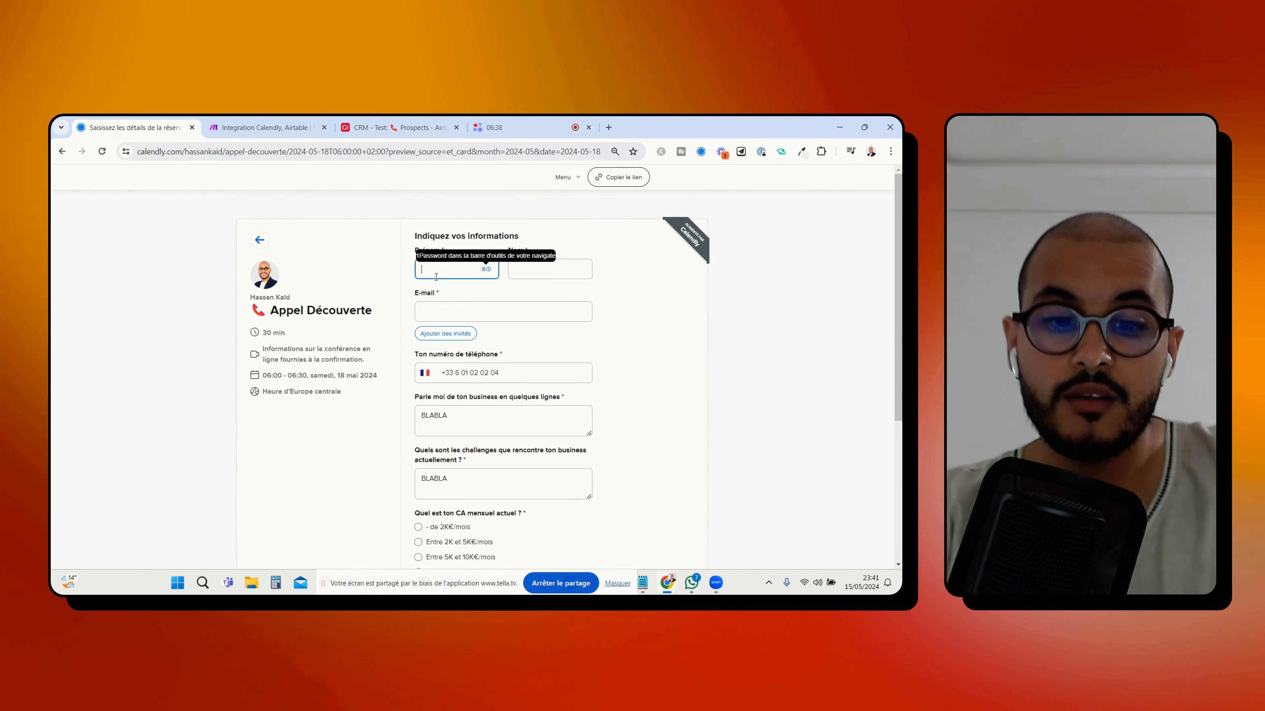
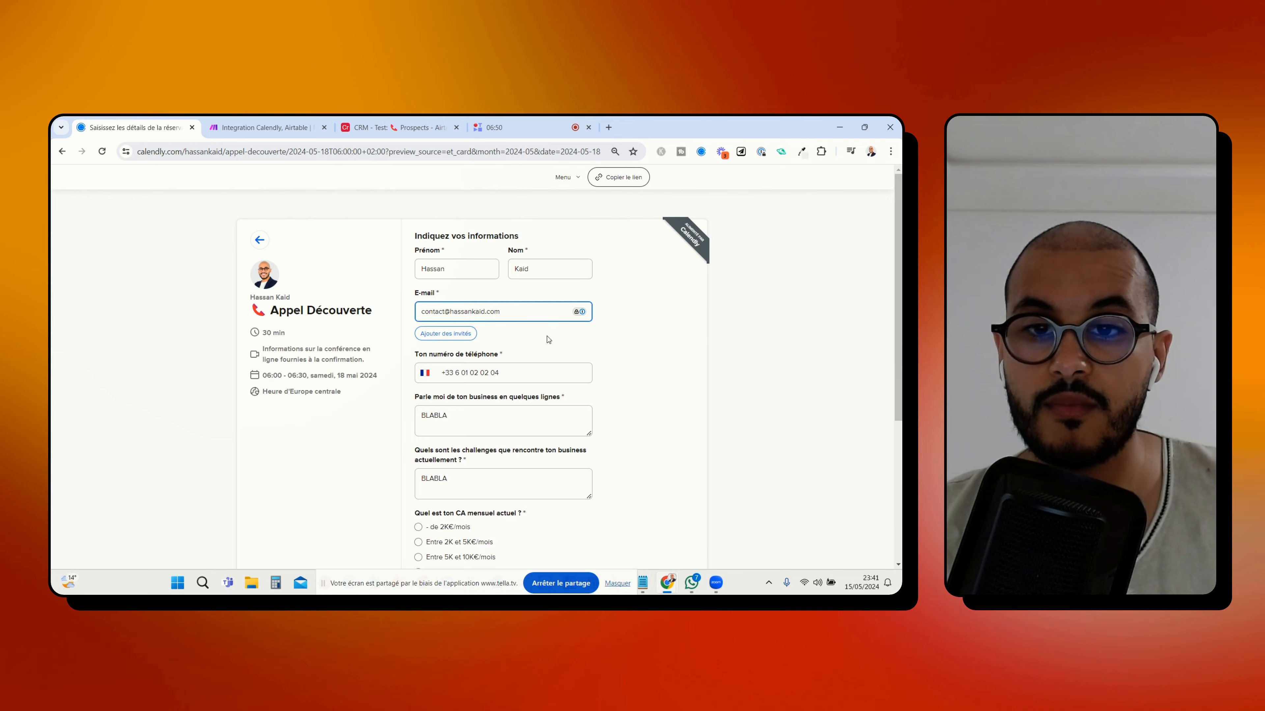
Choose "Entre 5K et 10K€/mois" as the current monthly revenue, keep the remaining prefilled answers, and confirm the event
scroll(548, 340, down, 2)
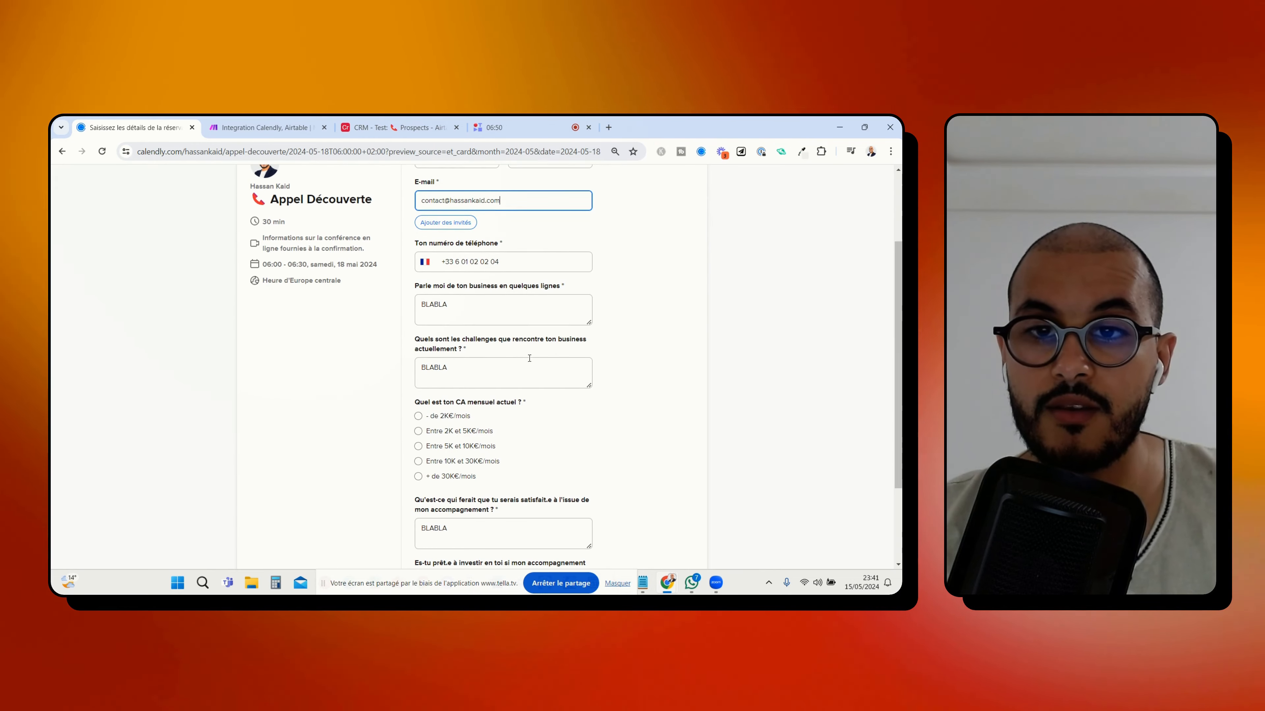
scroll(425, 343, down, 2)
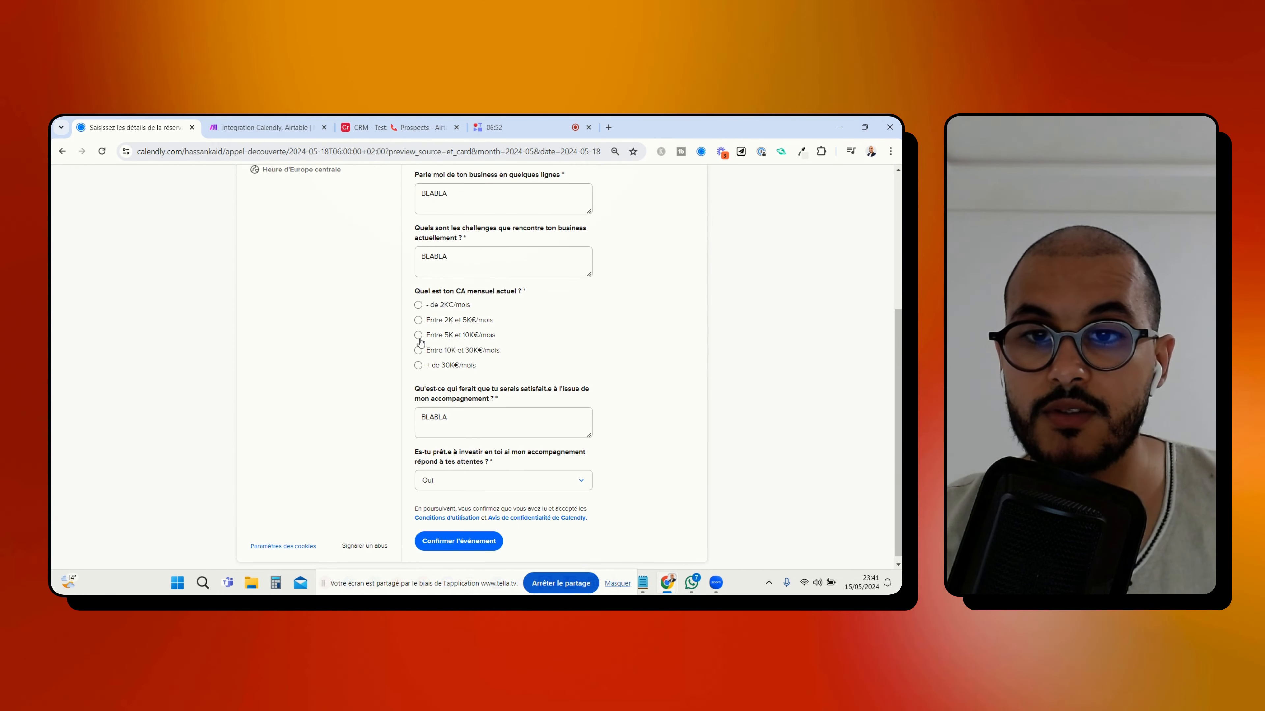
scroll(448, 448, down, 1)
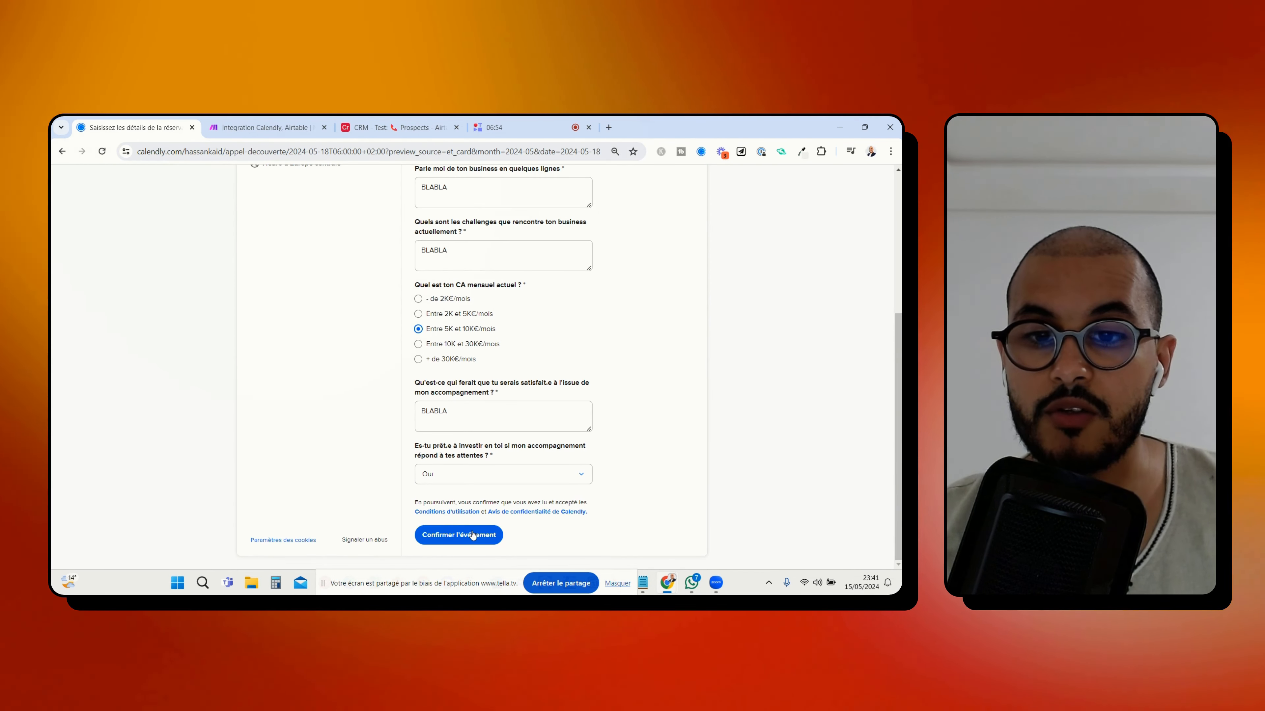
click(473, 534)
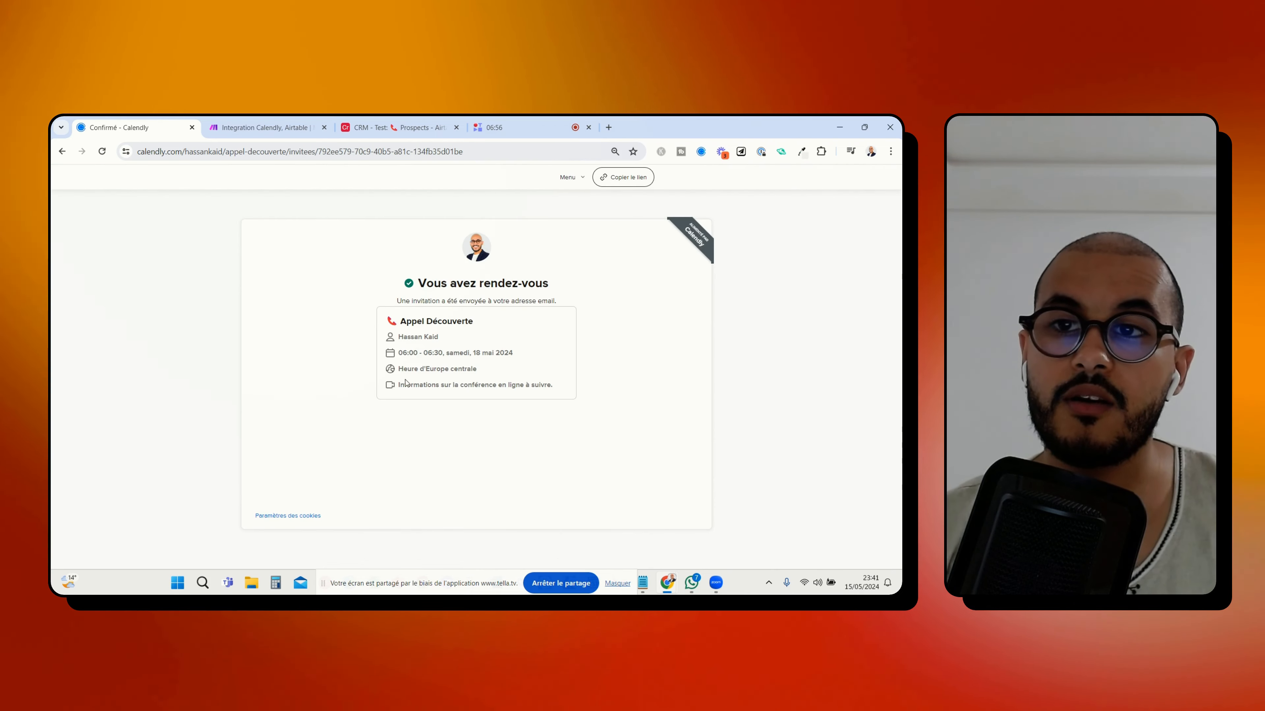
Check the scenario run in Make, then review the new record's contact details, Date du RDV and Statut in the Airtable Prospects table
click(264, 127)
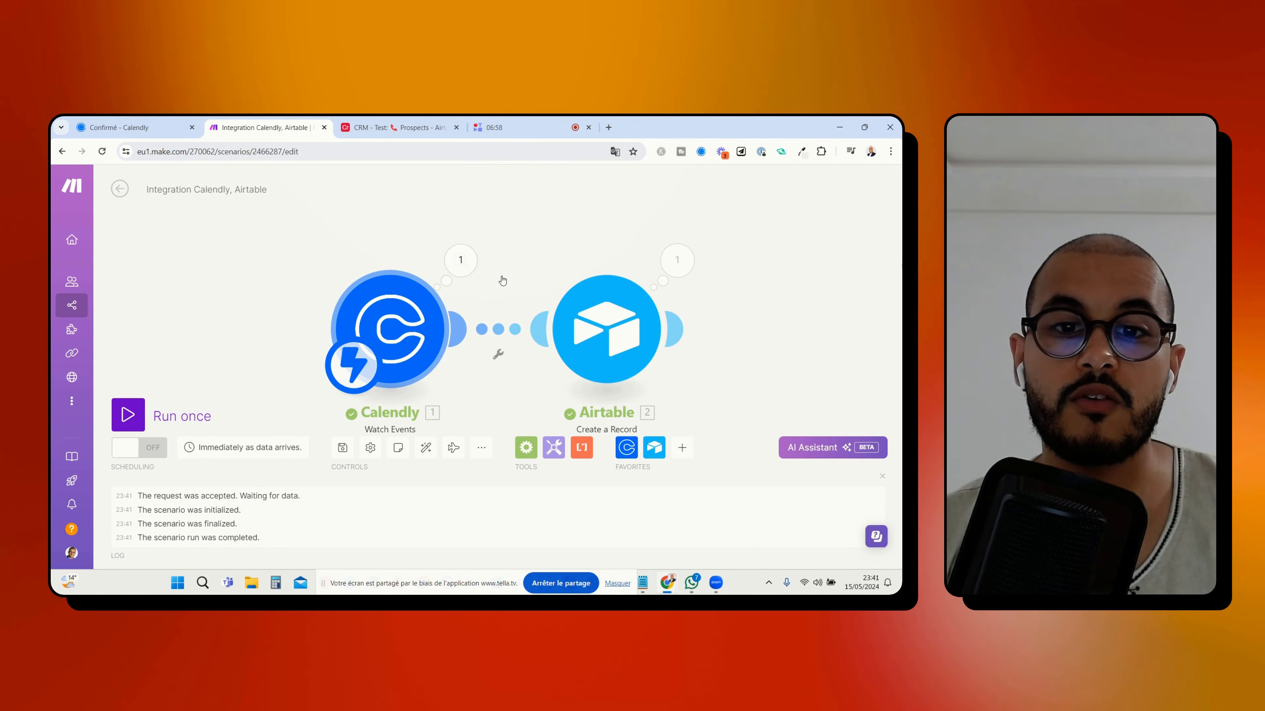
click(398, 128)
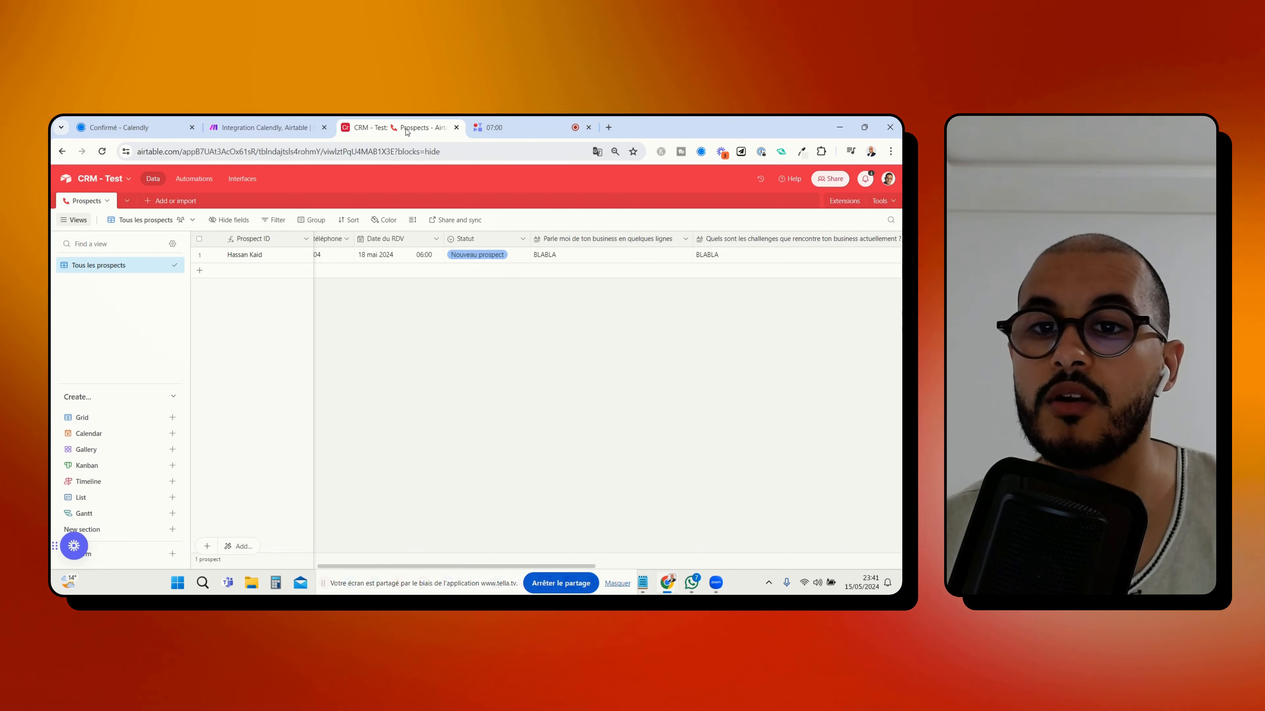
drag(493, 567, 300, 564)
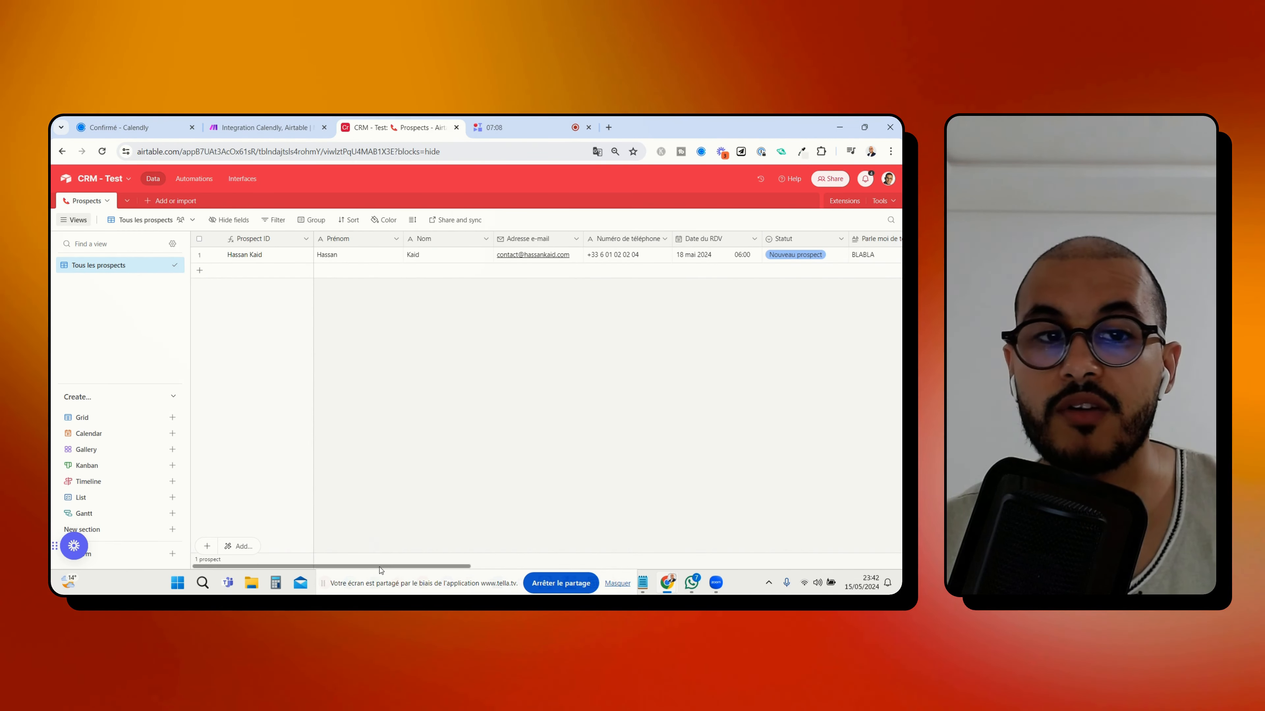
drag(382, 567, 514, 569)
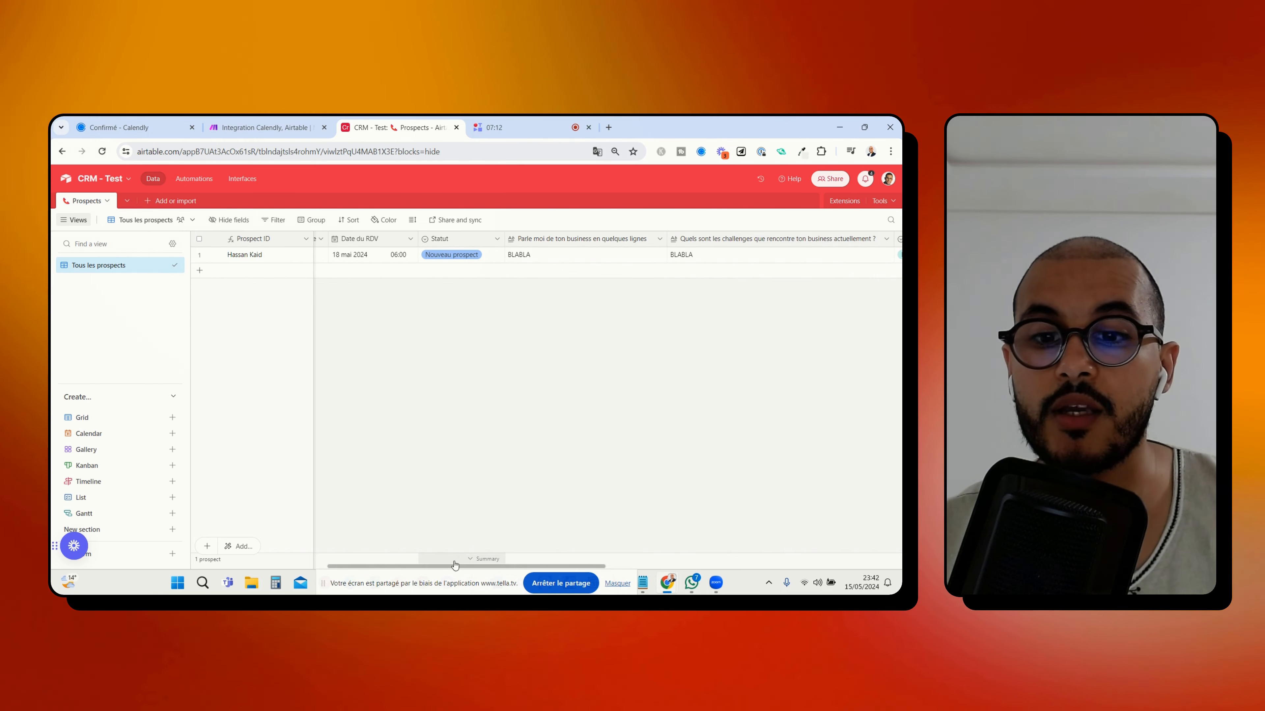
Review the new prospect's remaining form answers and open its Notes field in the expanded editor
drag(621, 570, 754, 569)
click(788, 256)
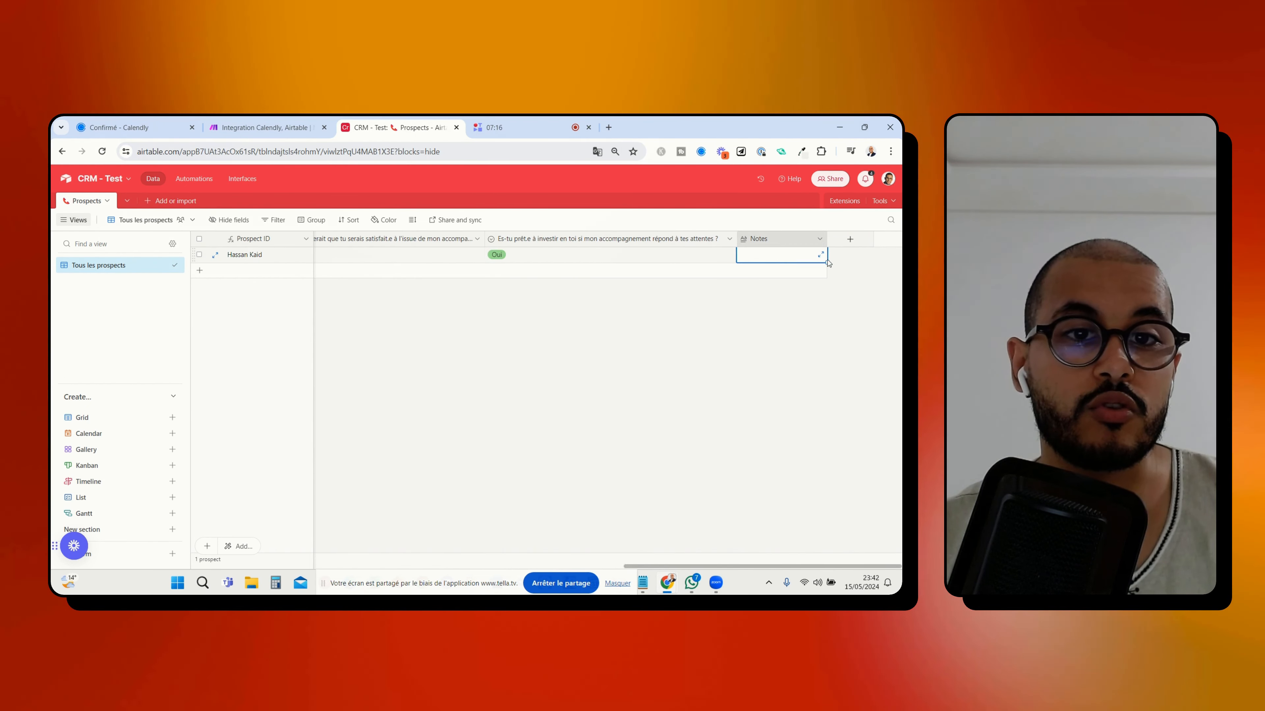
click(821, 256)
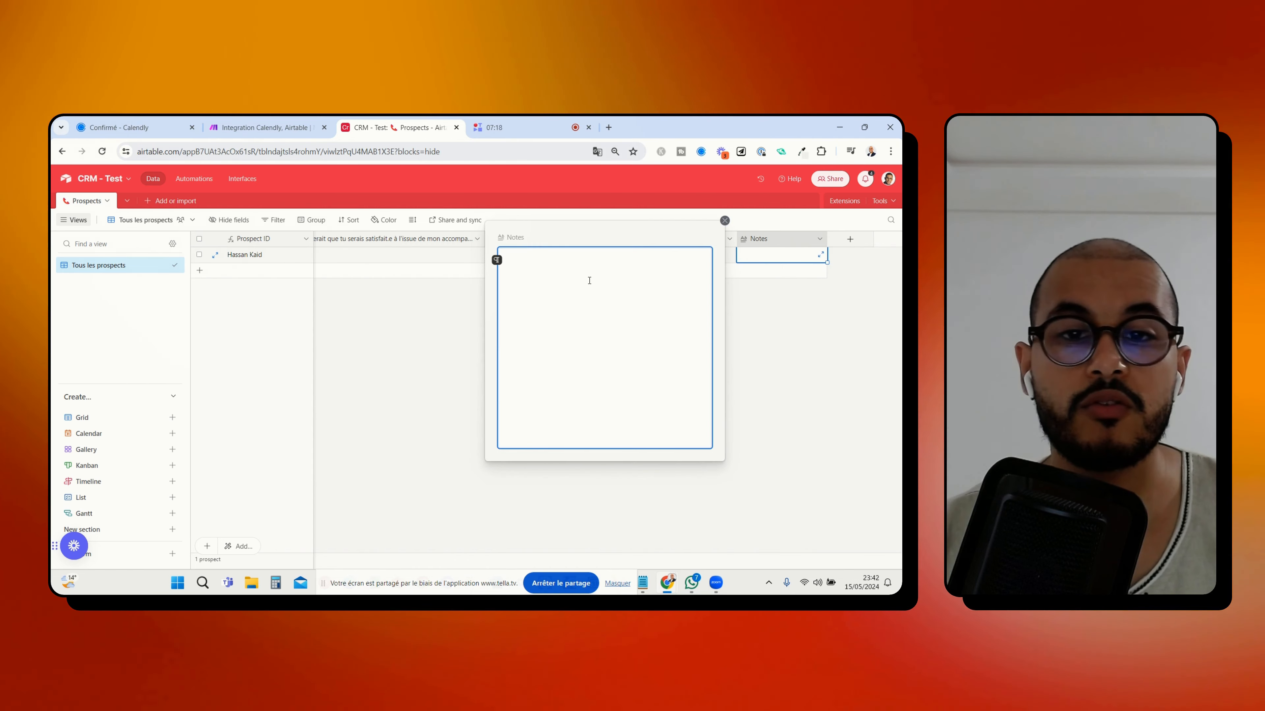